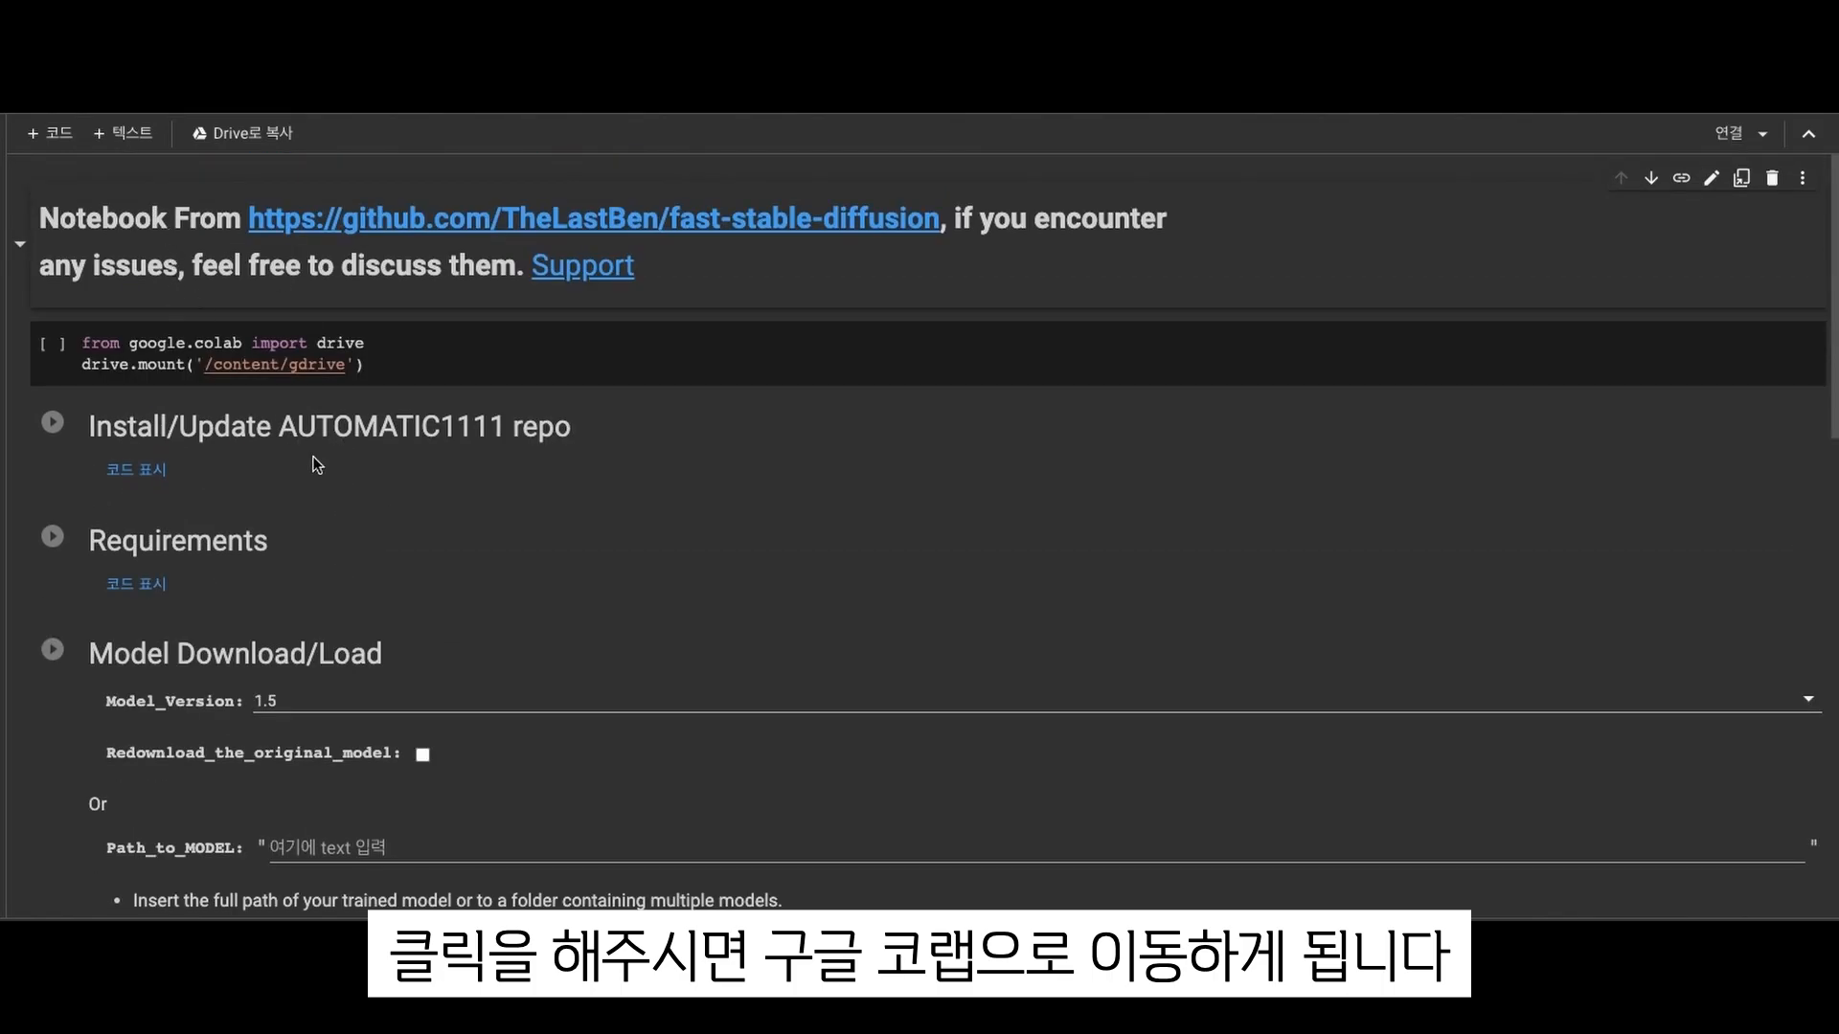
Look through the notebook's cells from the Drive mount and AUTOMATIC1111 install down to Start Stable-Diffusion
scroll(360, 502, down, 4)
scroll(360, 501, up, 4)
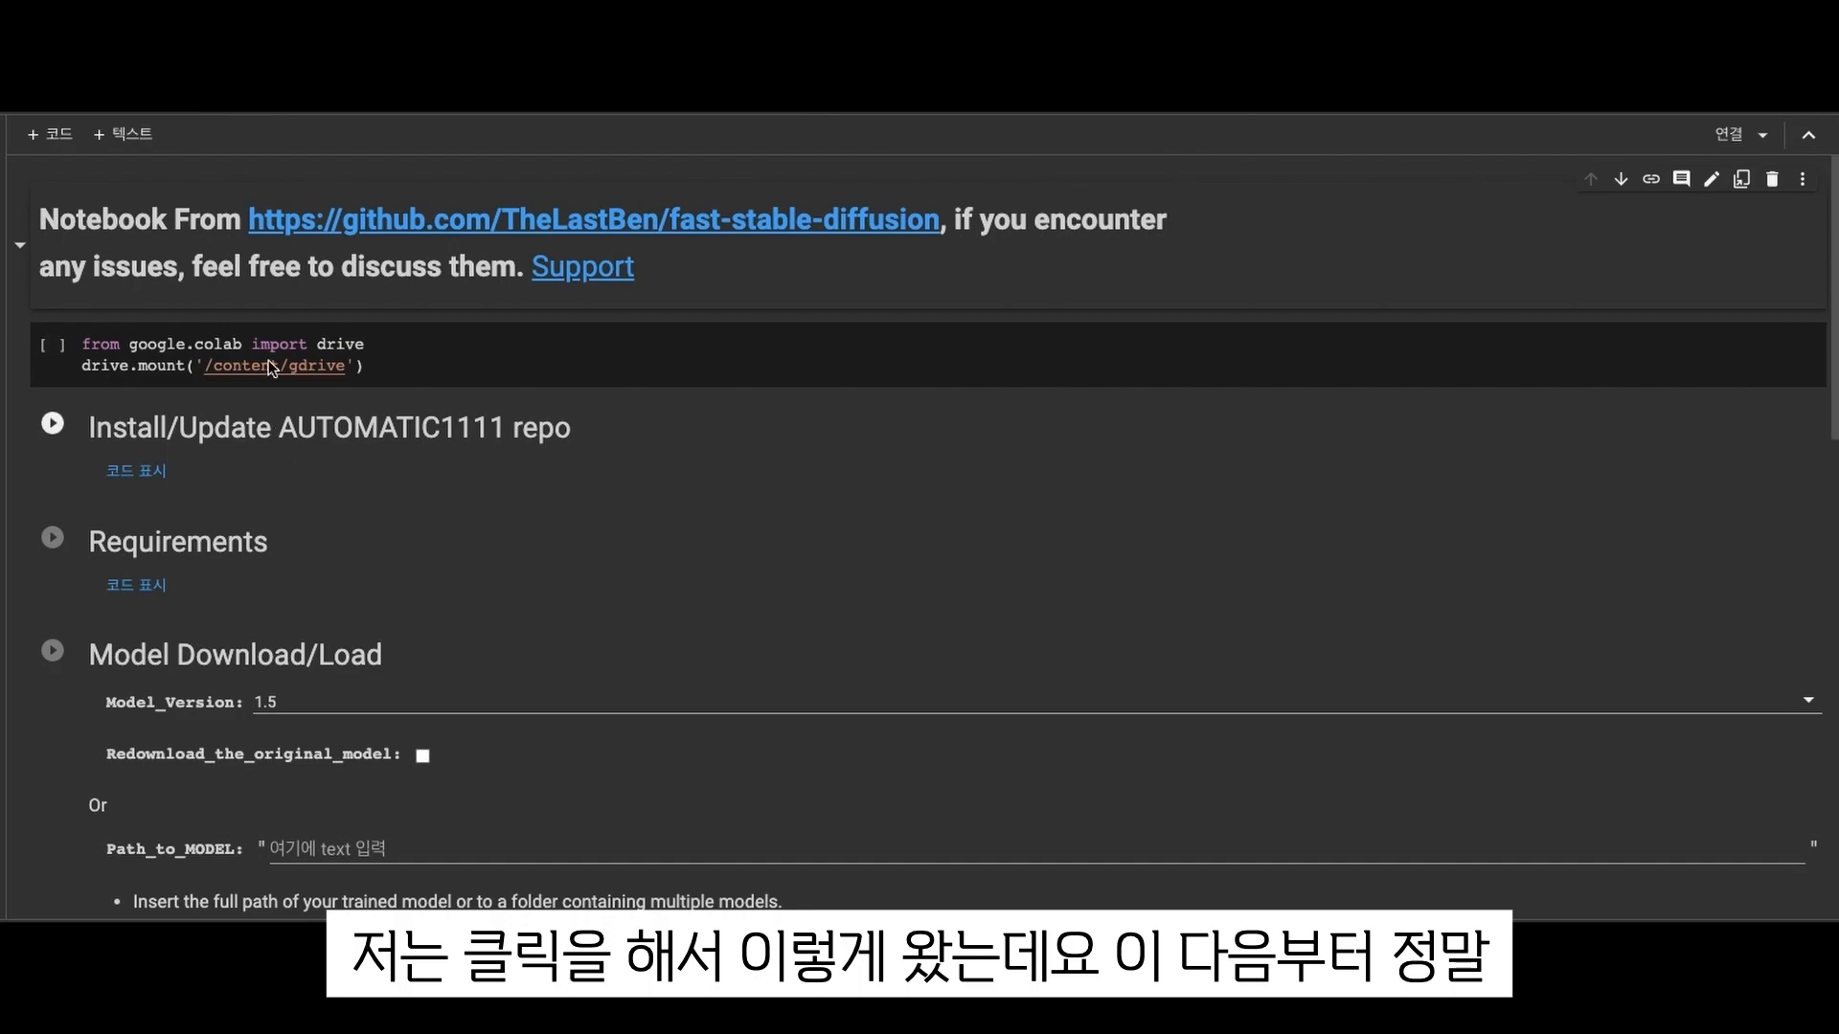
scroll(370, 623, down, 1)
scroll(360, 630, up, 1)
scroll(188, 464, down, 1)
scroll(187, 463, up, 1)
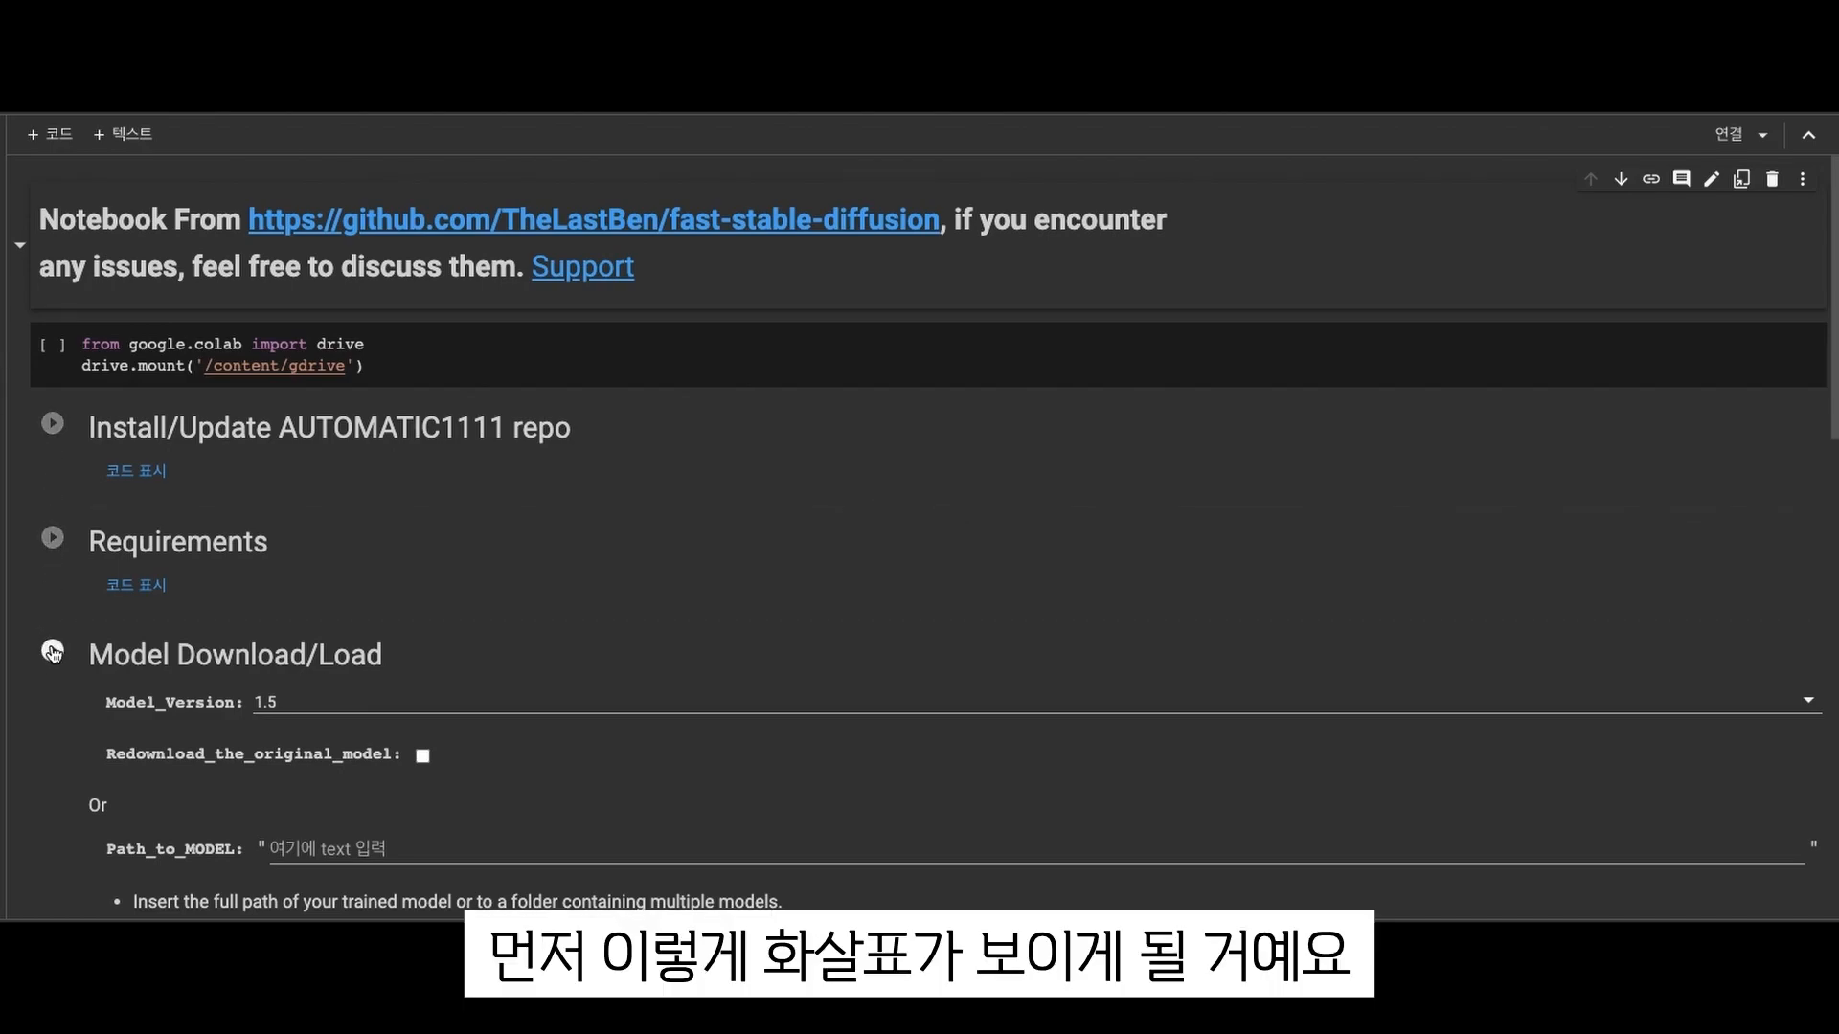
scroll(53, 651, down, 8)
scroll(54, 689, down, 6)
scroll(54, 689, up, 13)
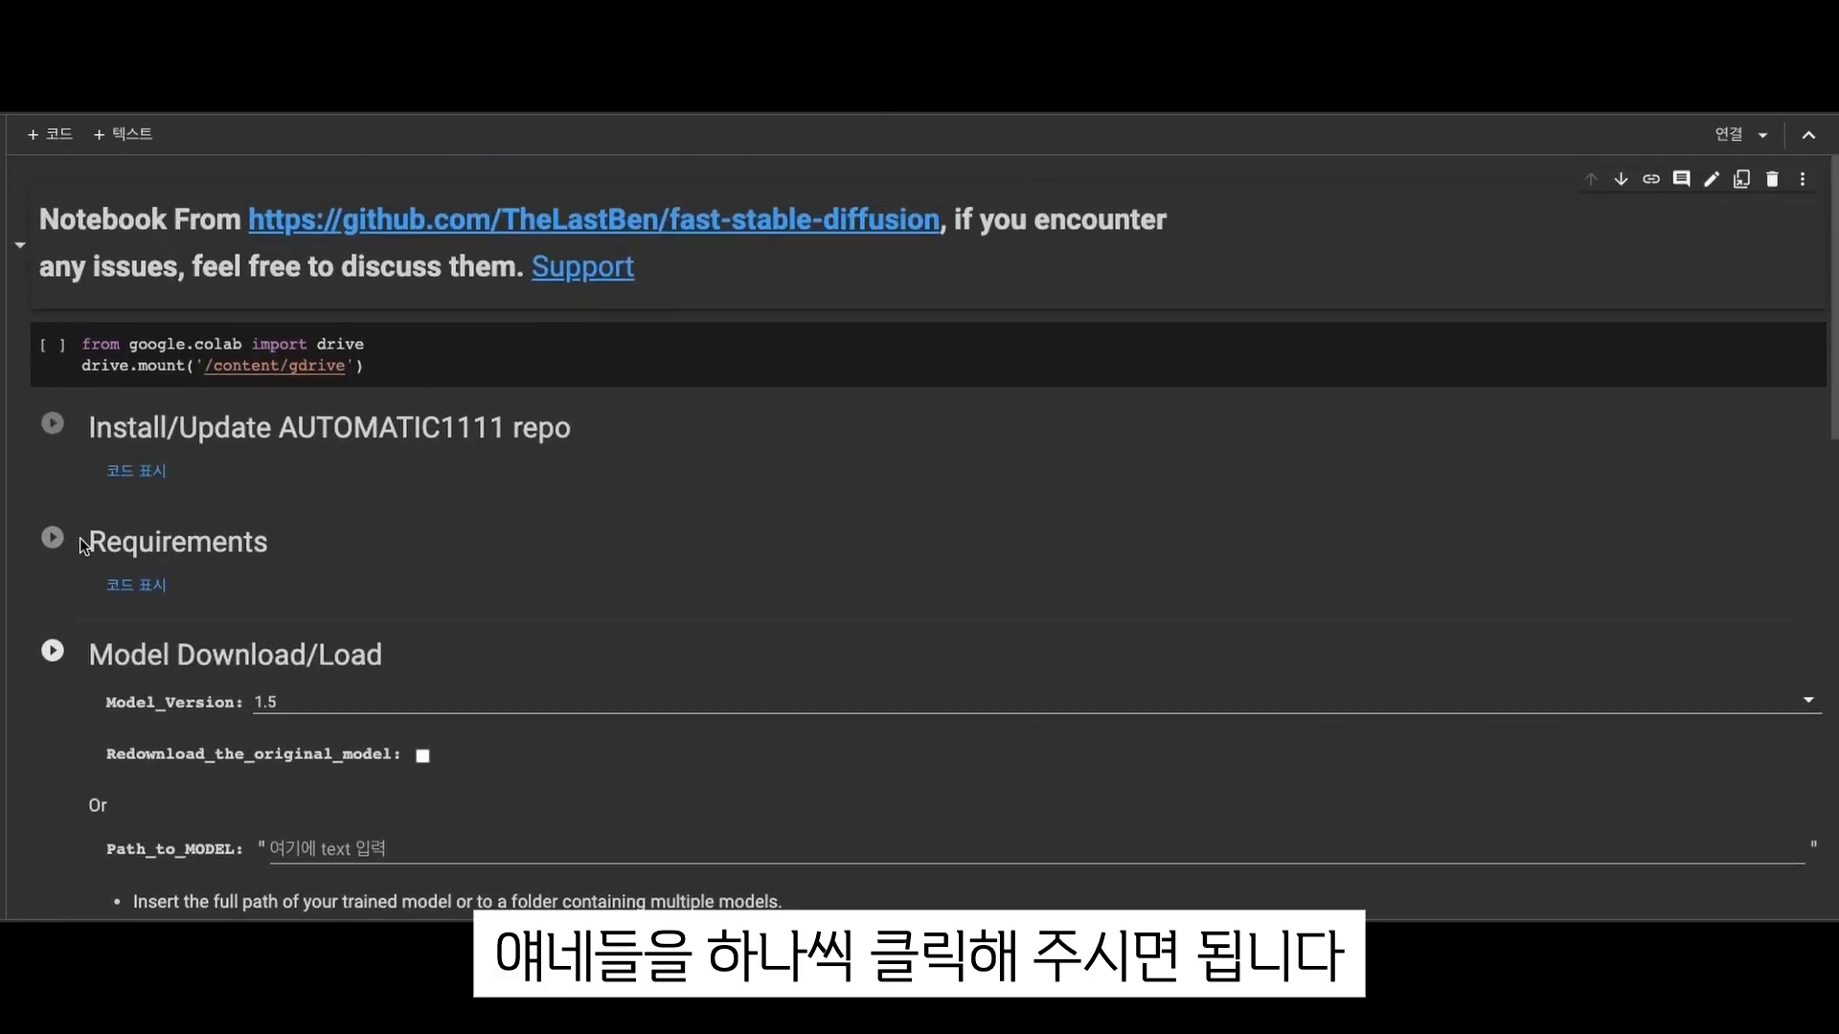
scroll(49, 660, down, 4)
scroll(46, 651, down, 3)
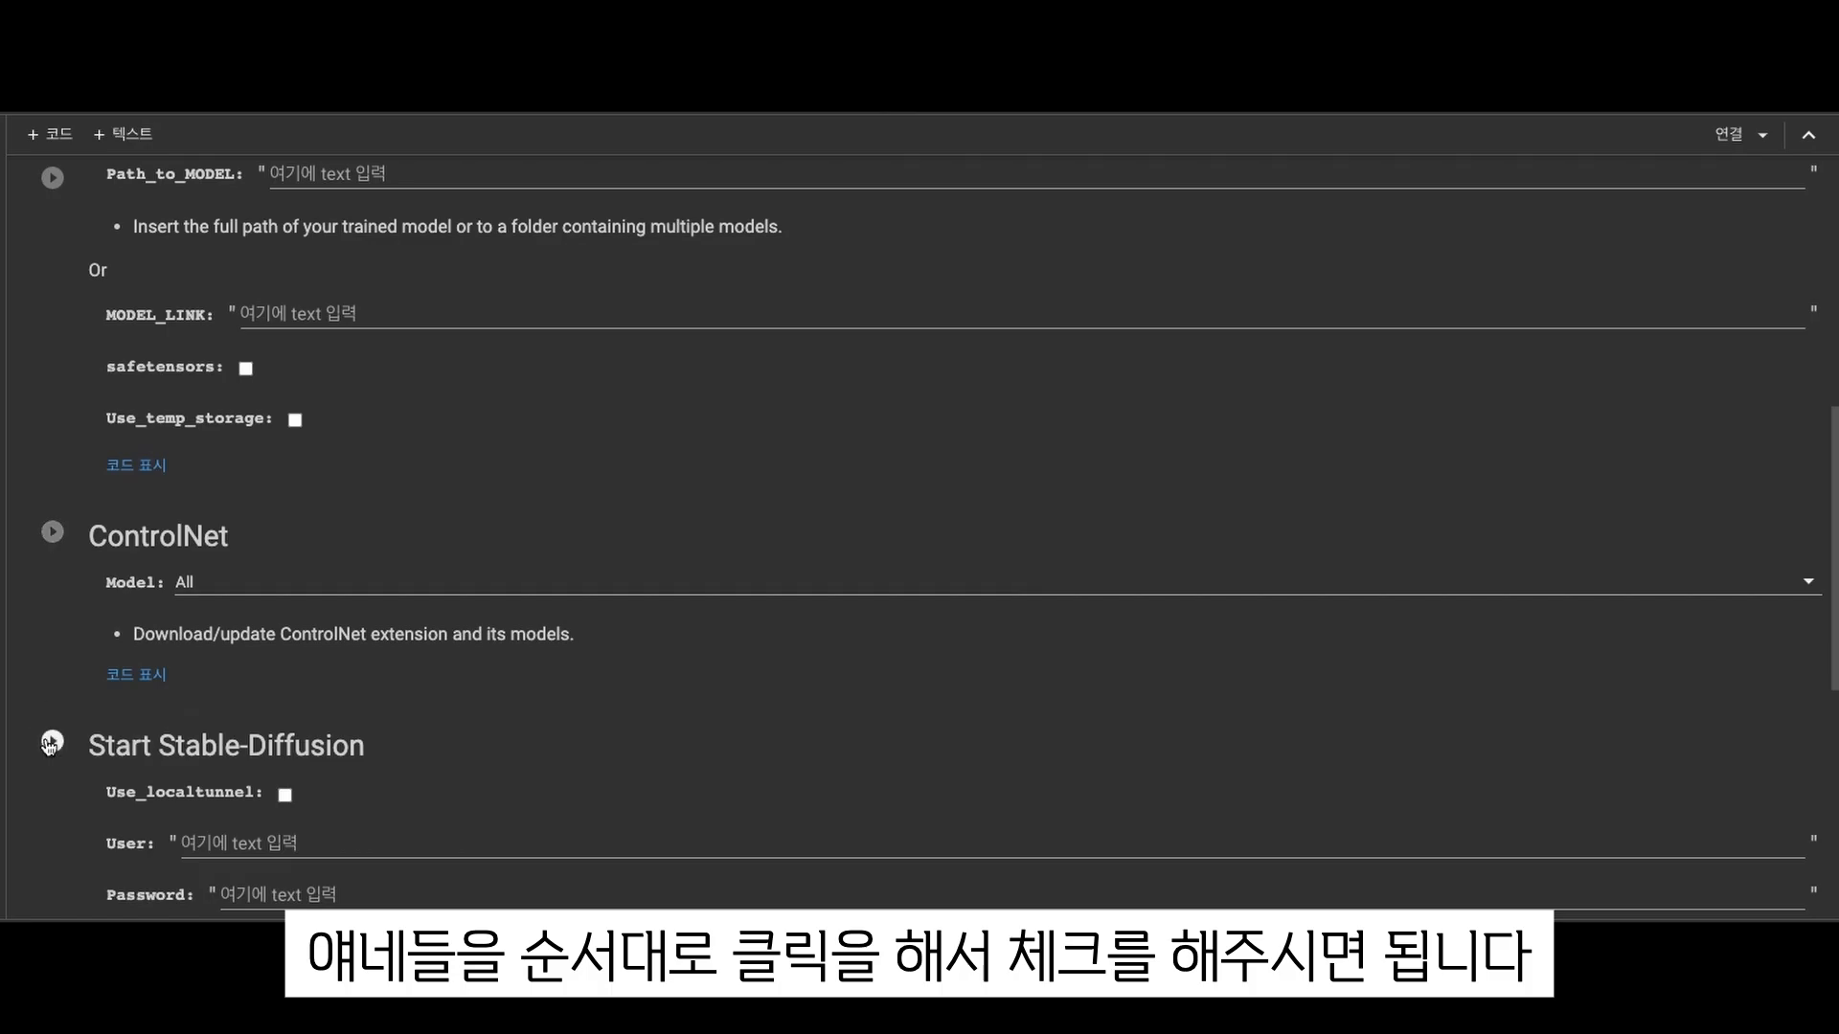
scroll(50, 745, down, 1)
scroll(49, 671, up, 8)
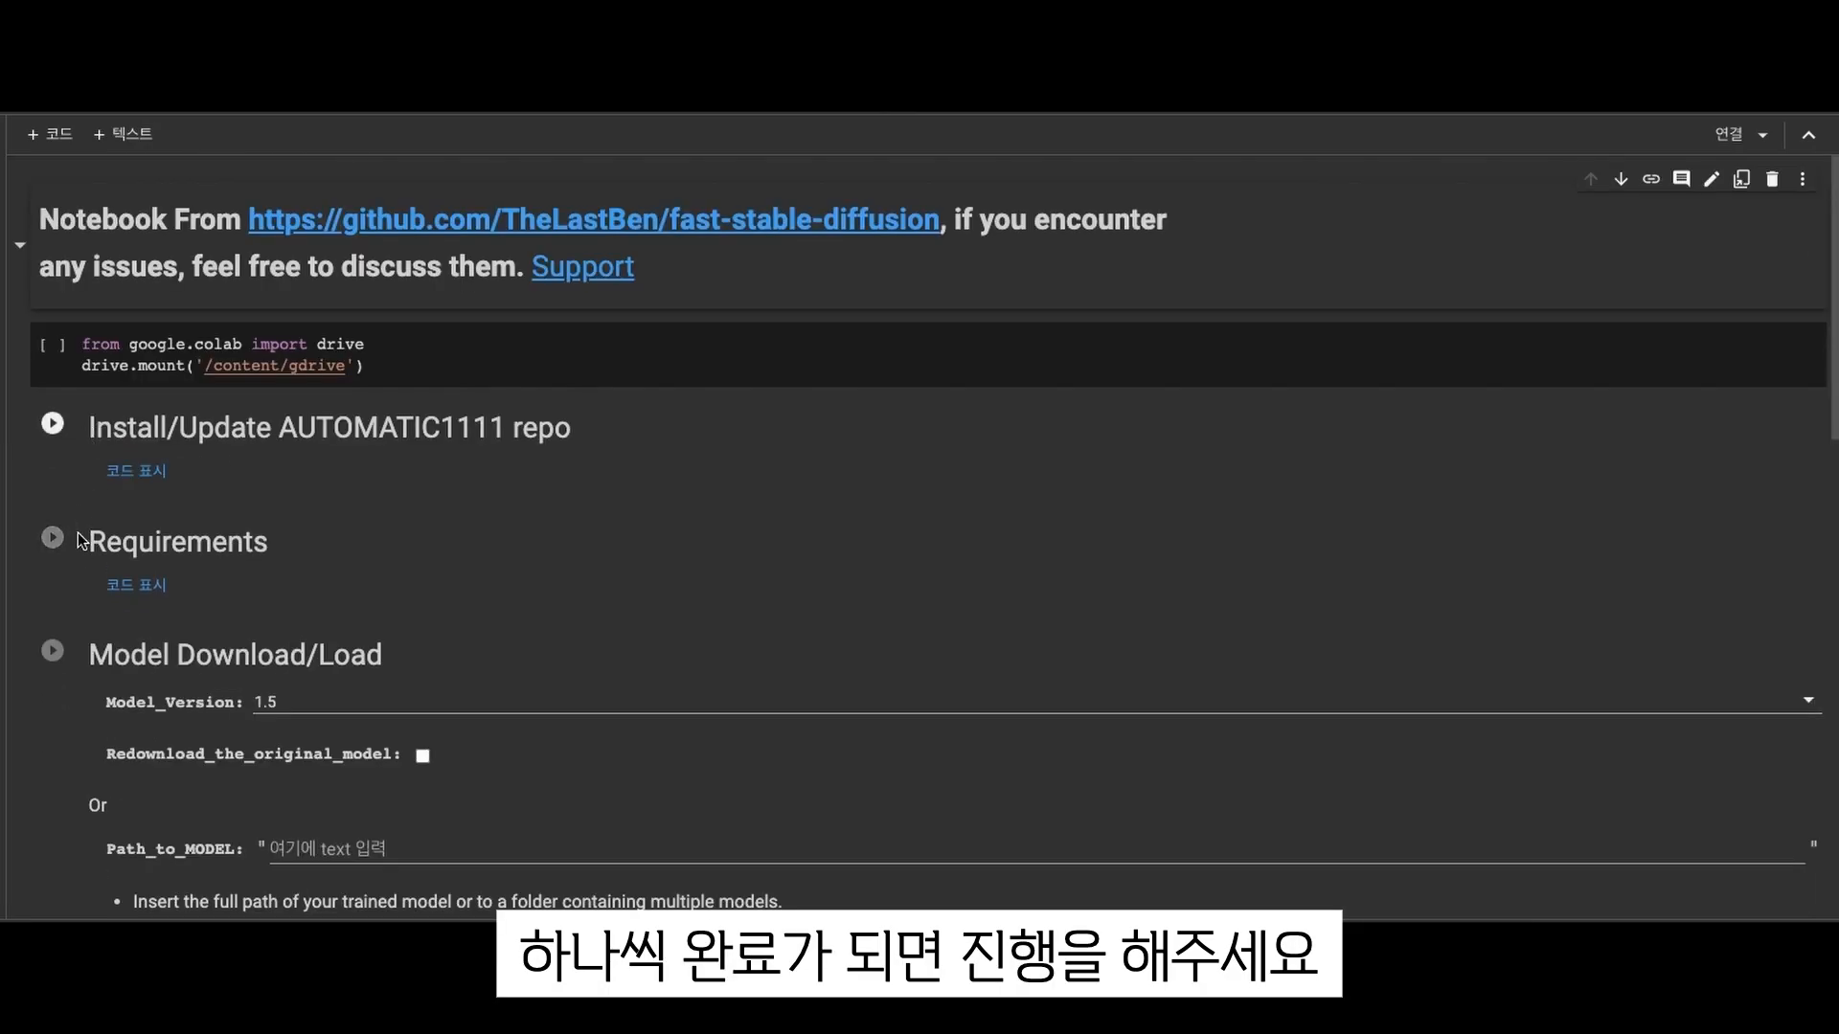
scroll(67, 661, down, 8)
scroll(84, 684, up, 8)
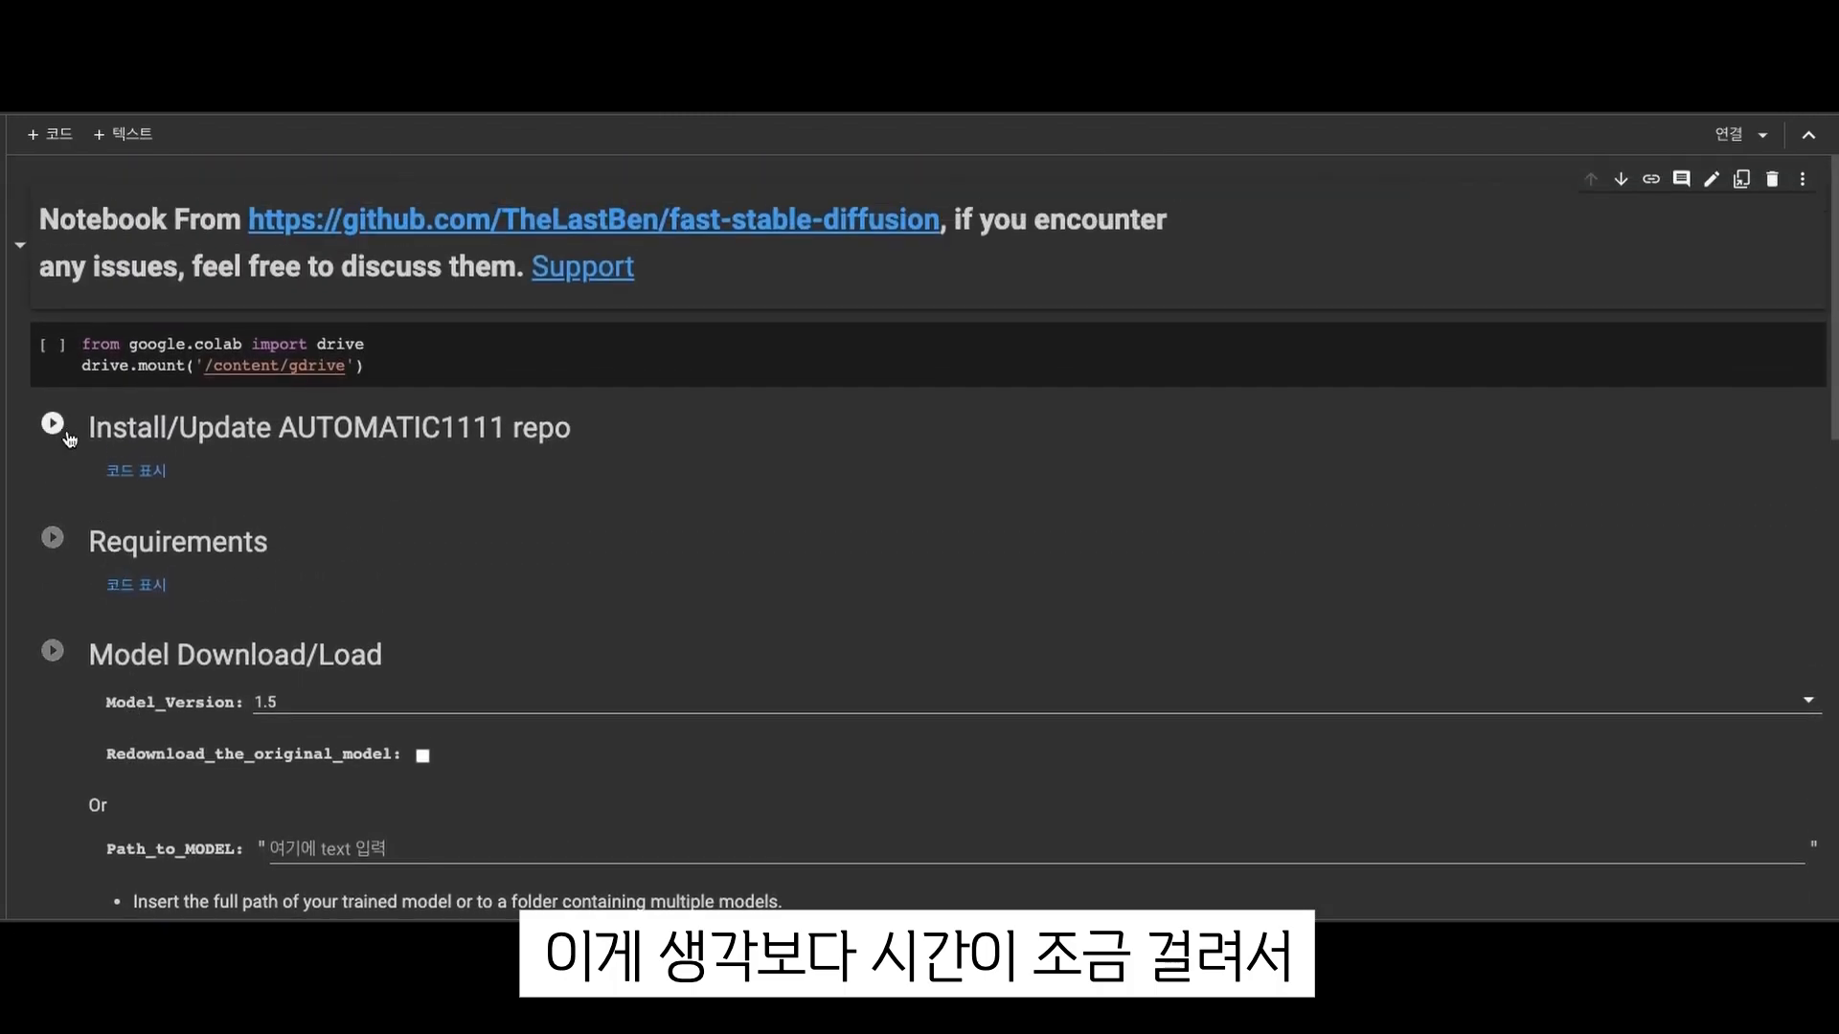
scroll(43, 628, down, 7)
scroll(107, 632, down, 1)
scroll(113, 640, up, 7)
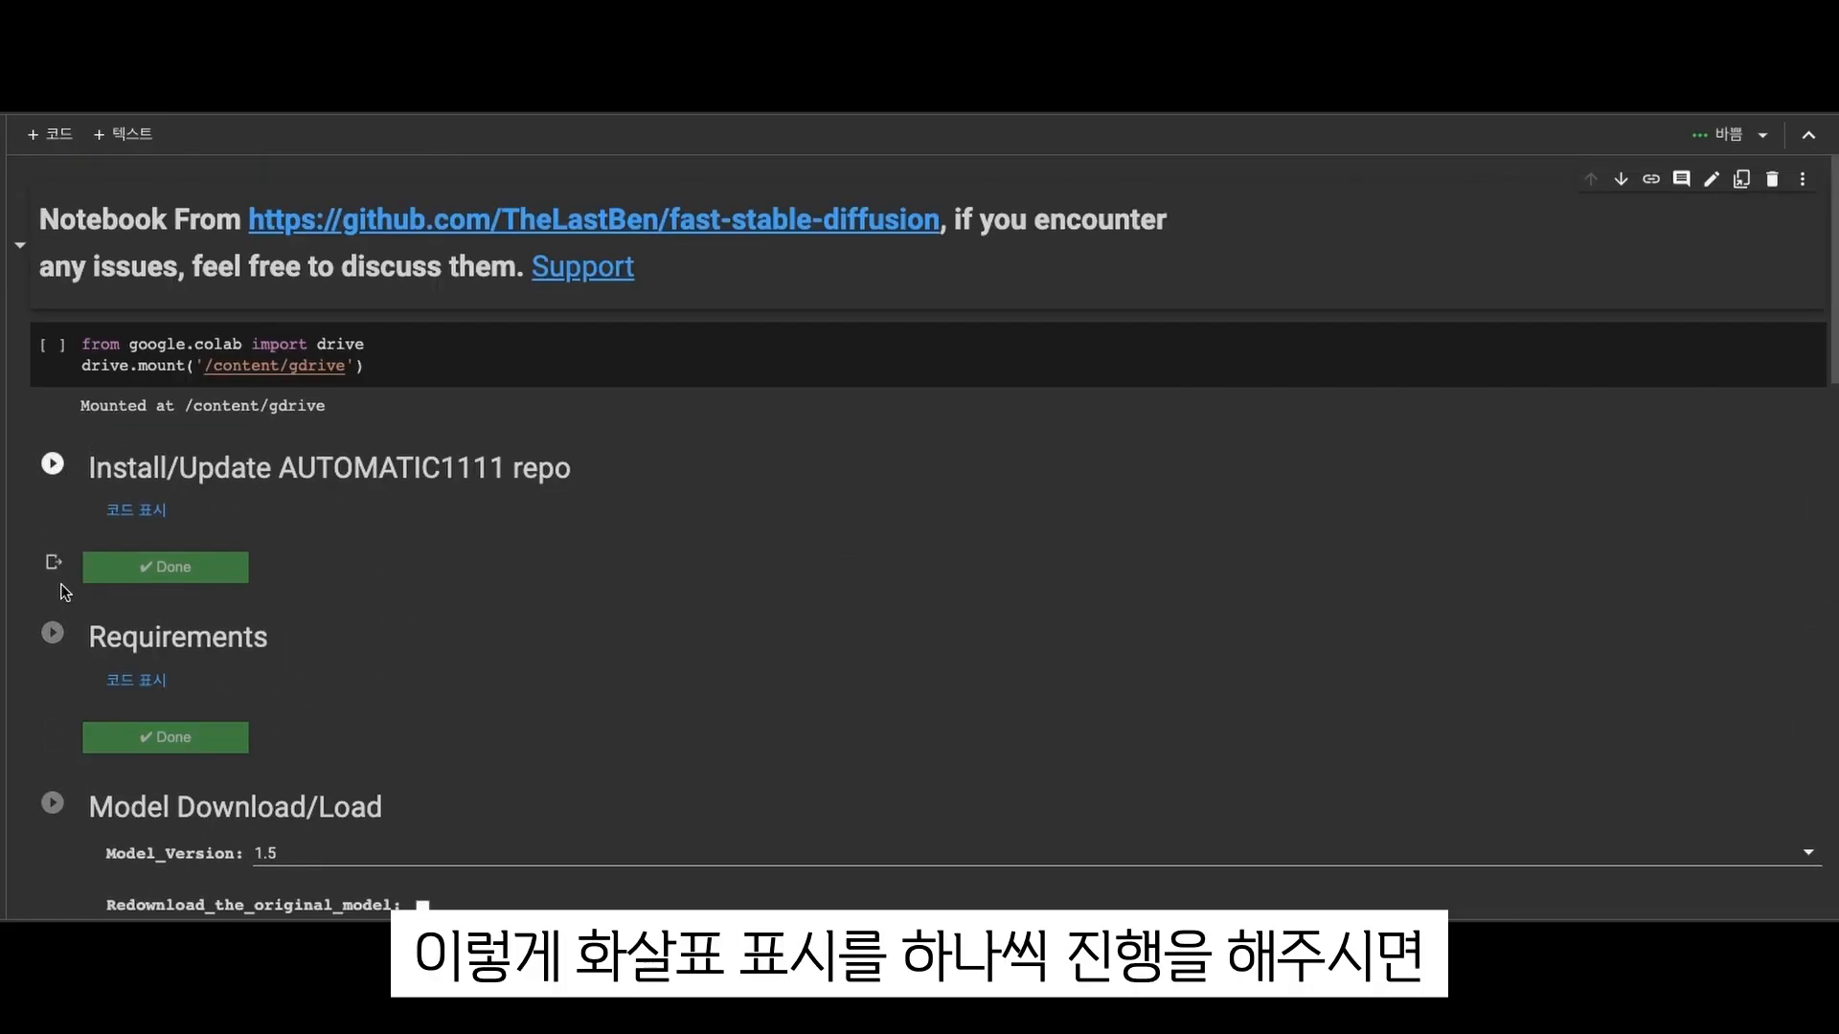
Stop and rerun the Start Stable-Diffusion cell, and open the public gradio.live URL from its output
scroll(48, 651, down, 1)
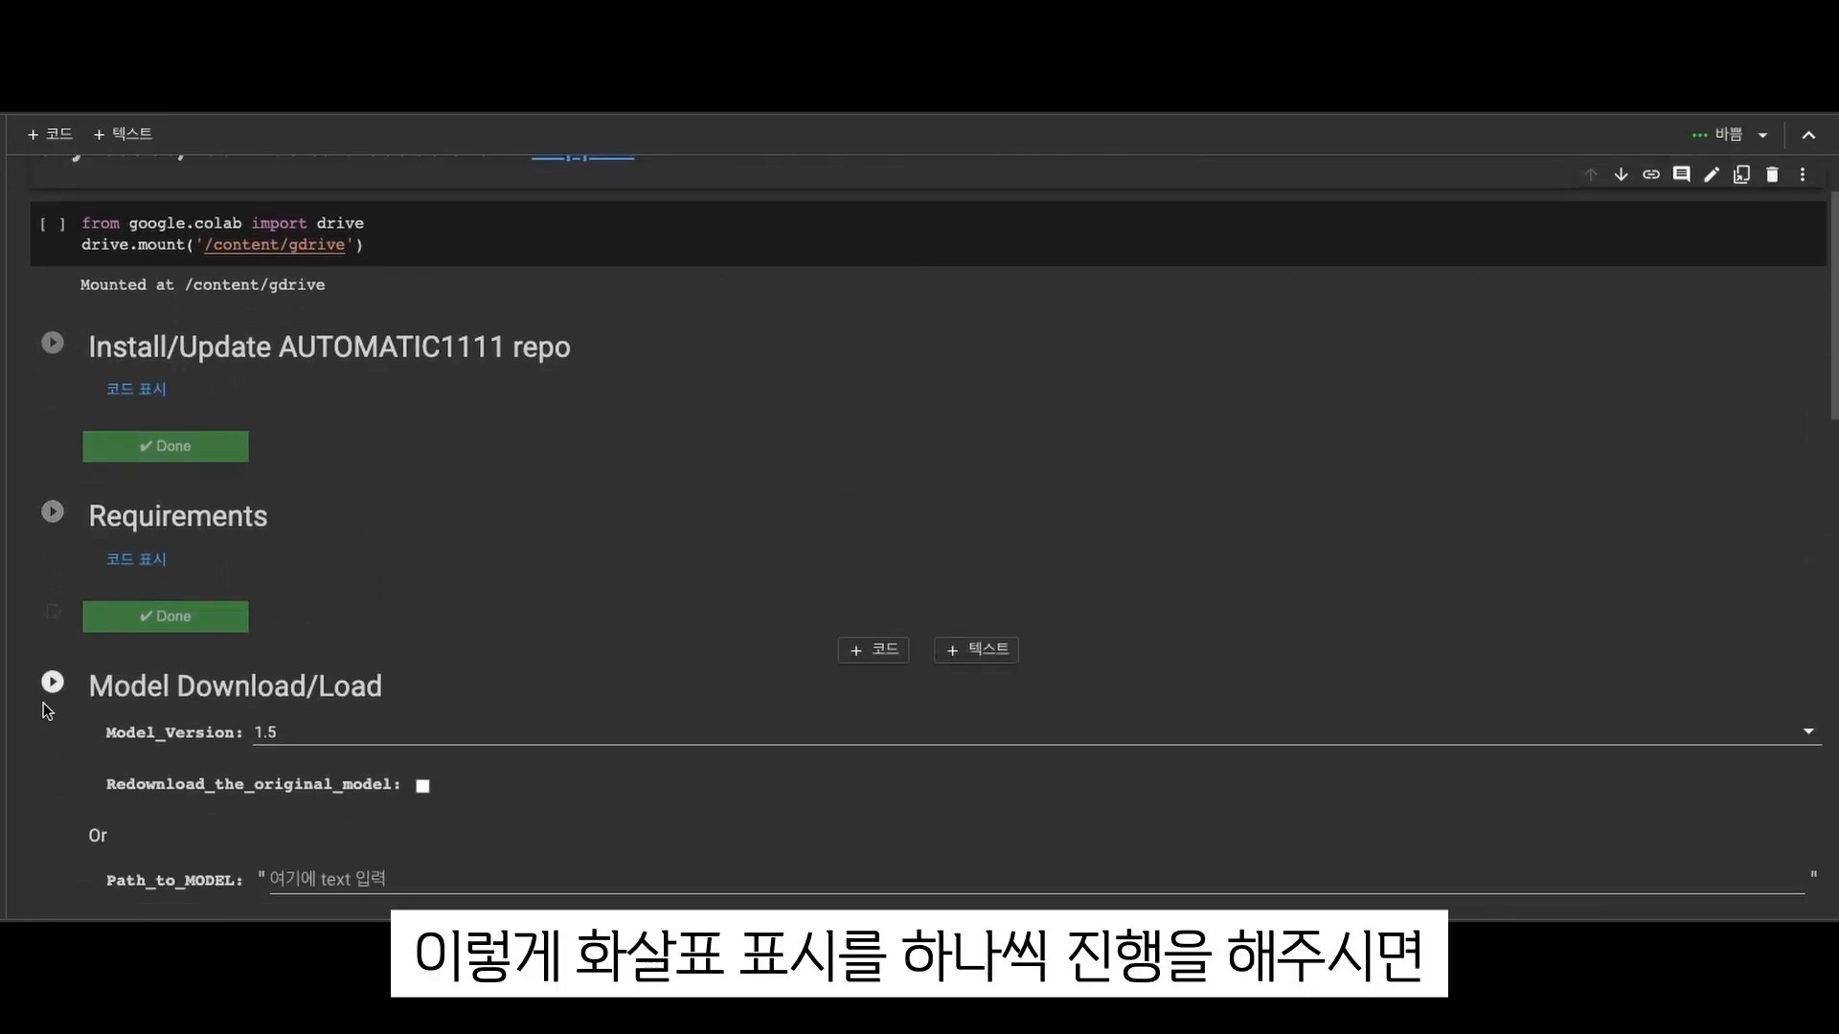
scroll(46, 710, down, 2)
scroll(224, 288, down, 5)
scroll(174, 576, down, 4)
scroll(259, 519, down, 2)
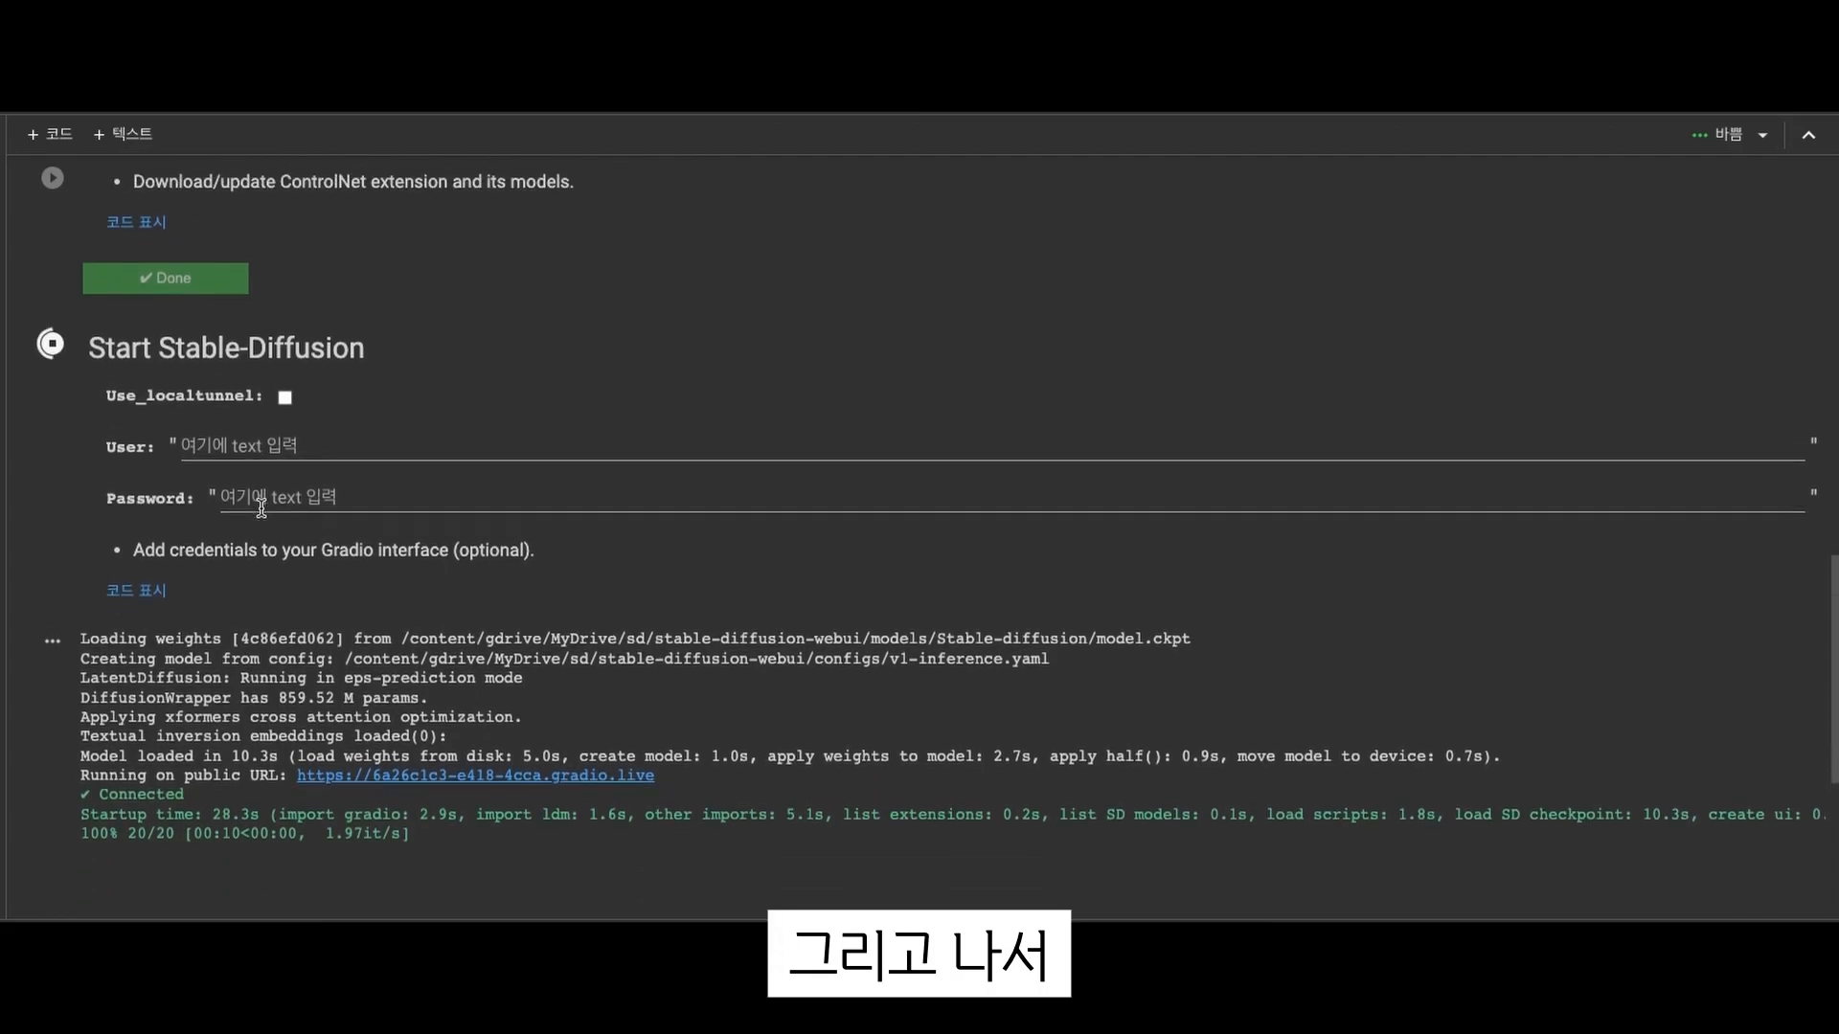
scroll(262, 507, up, 1)
scroll(63, 383, down, 1)
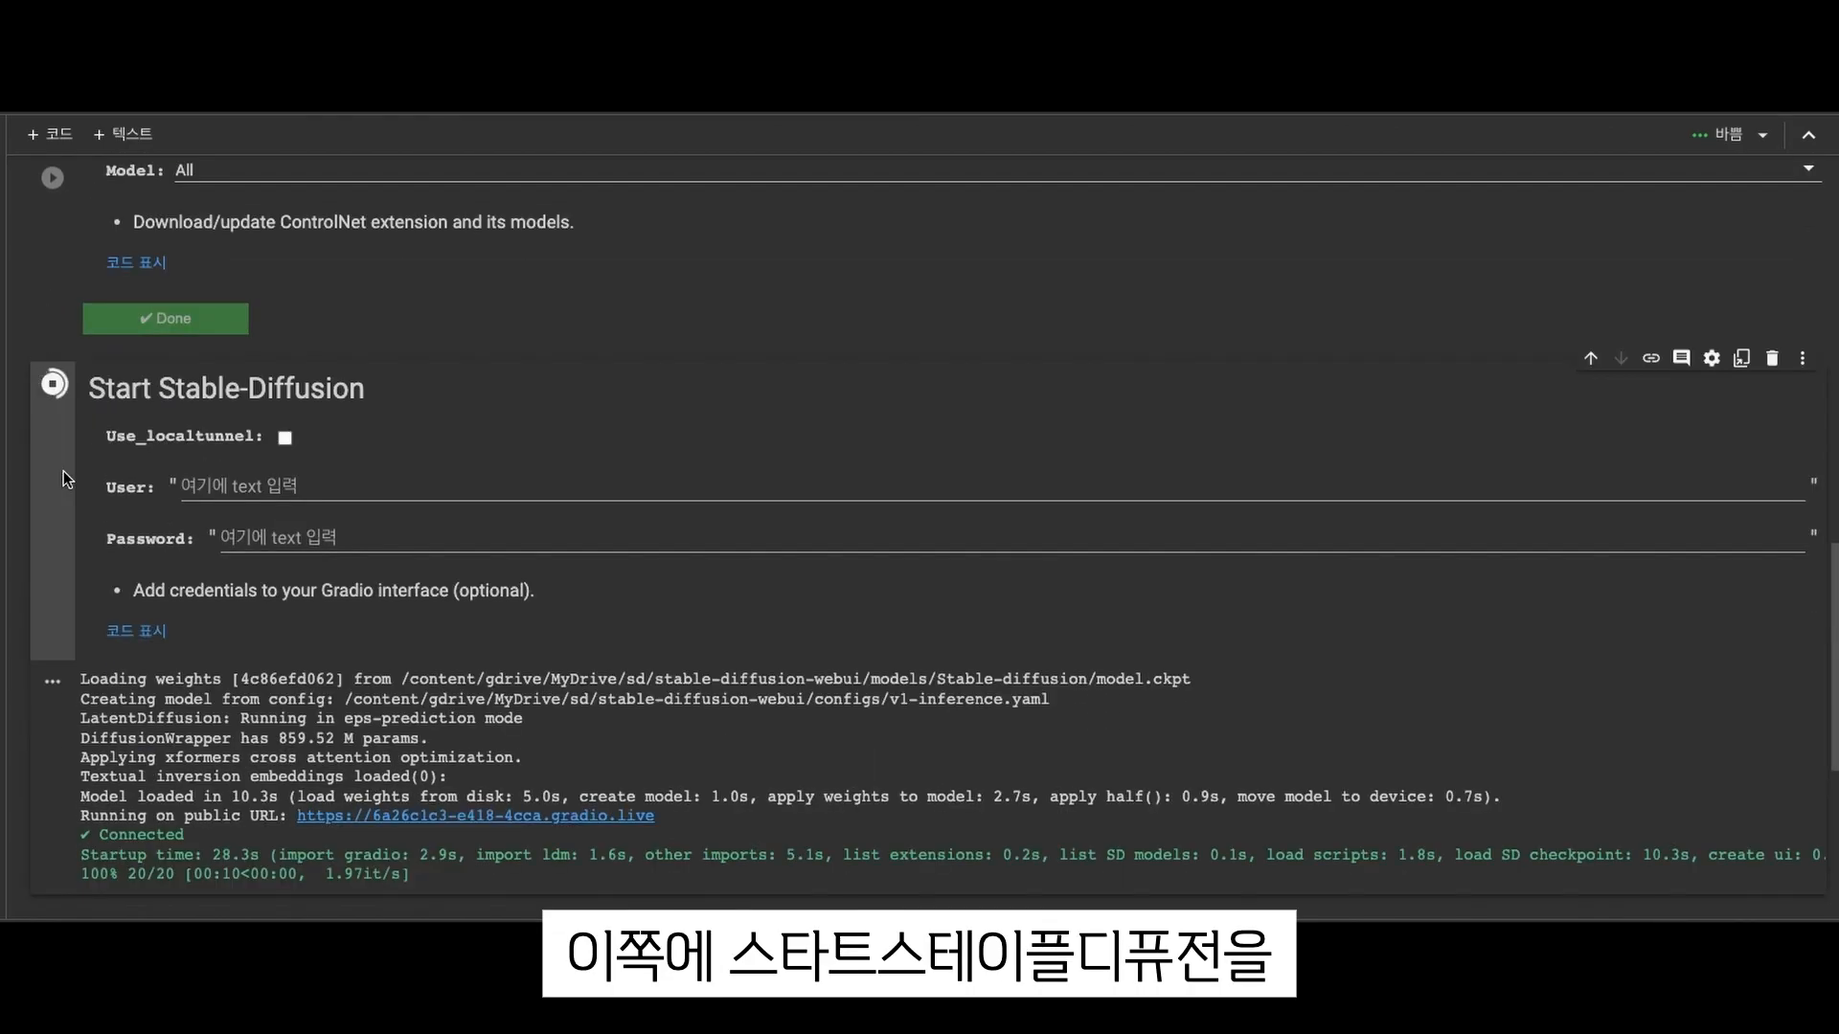
click(57, 387)
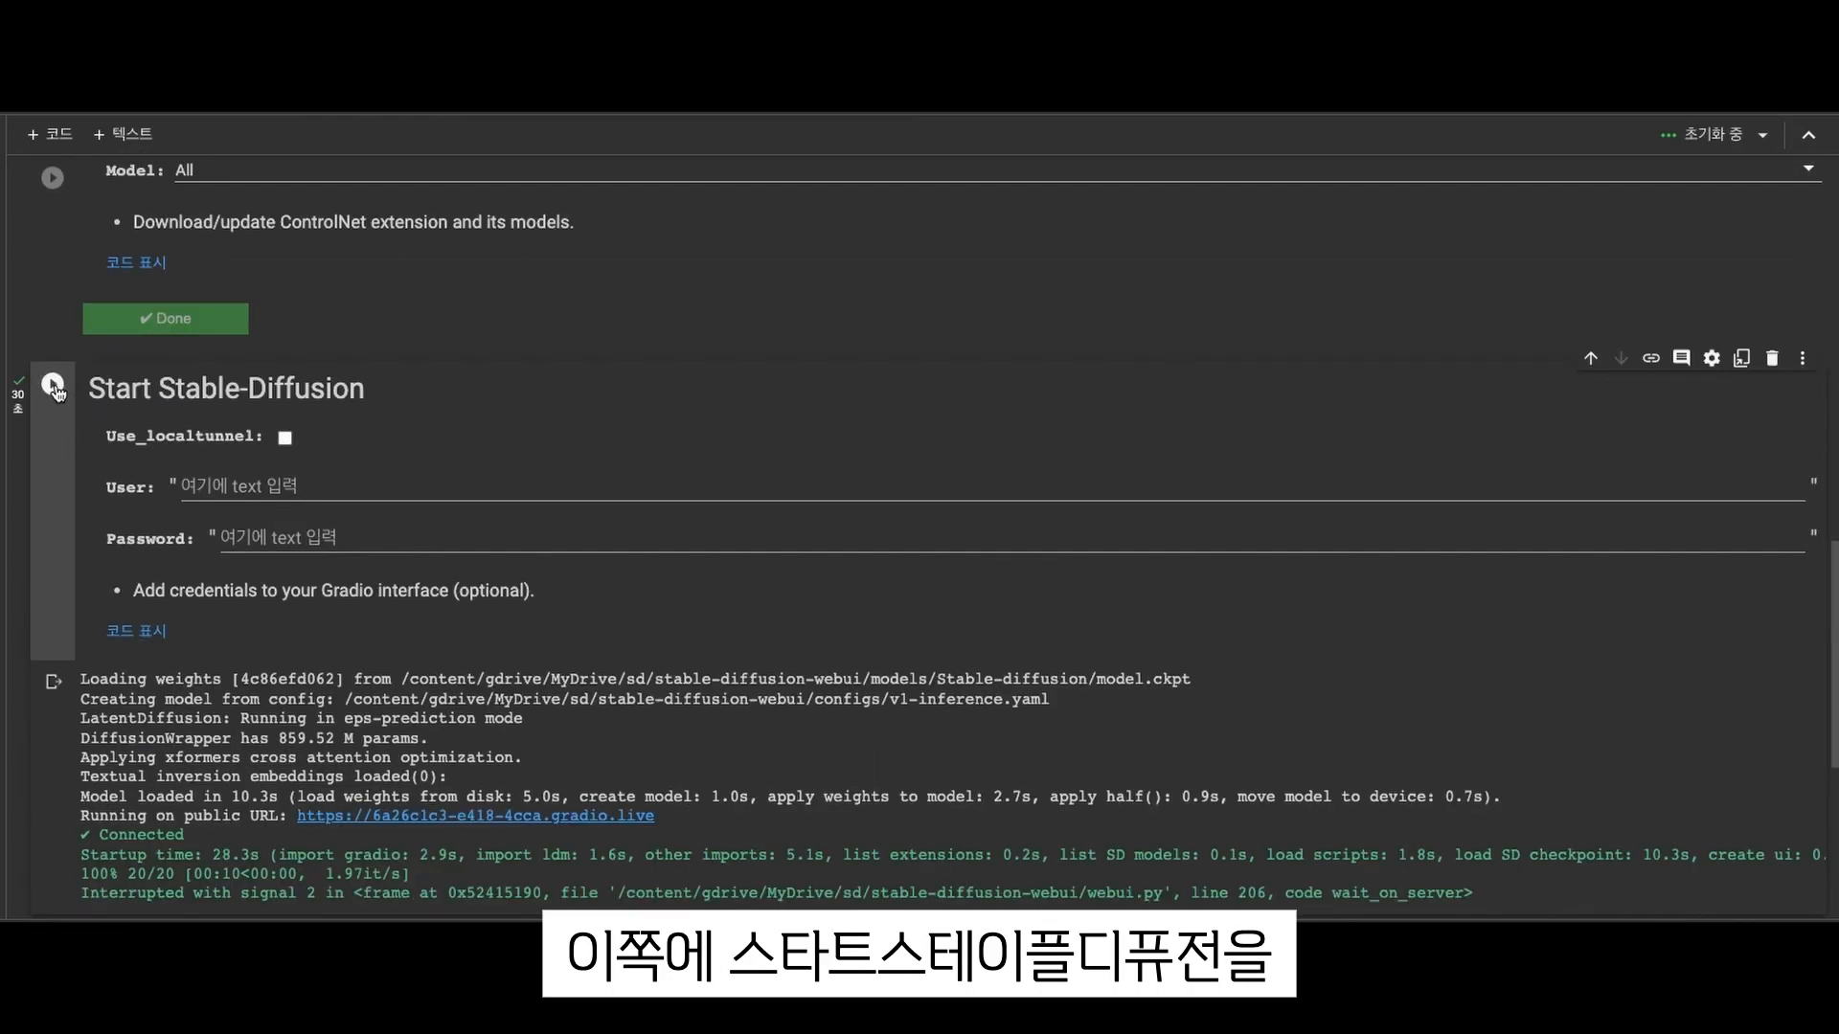
scroll(219, 488, down, 3)
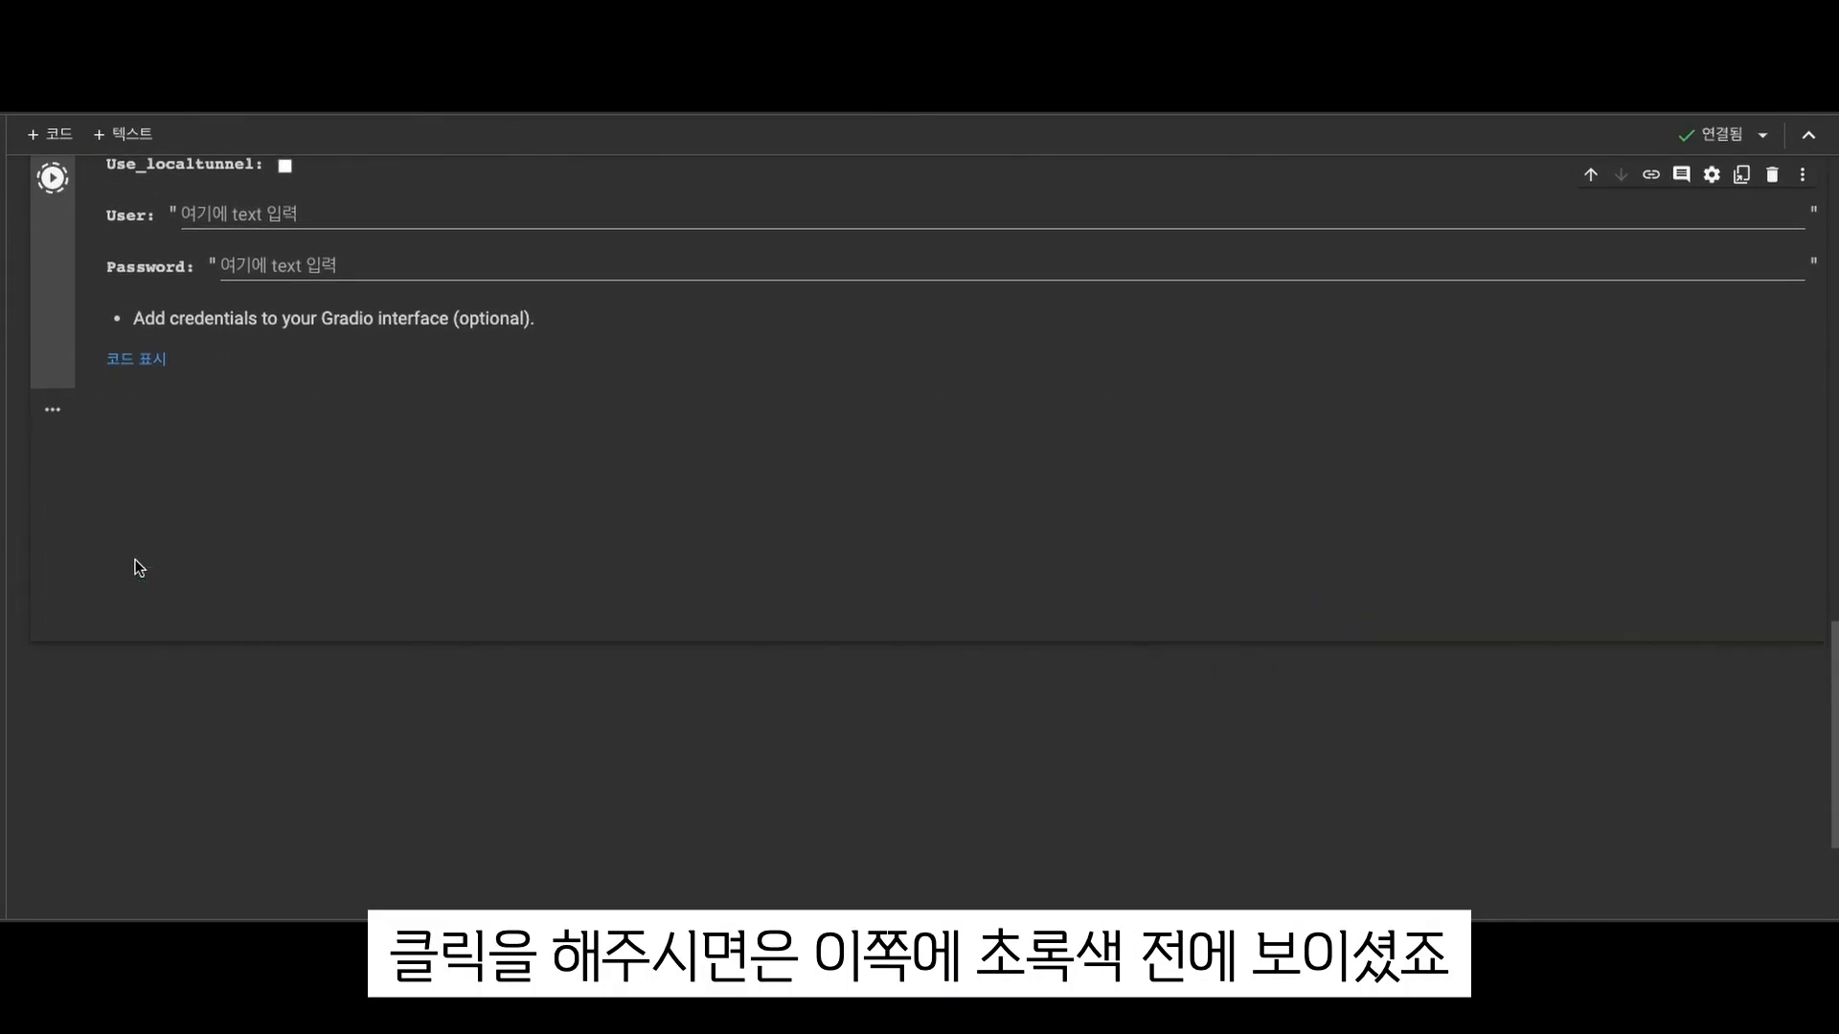
scroll(271, 587, up, 2)
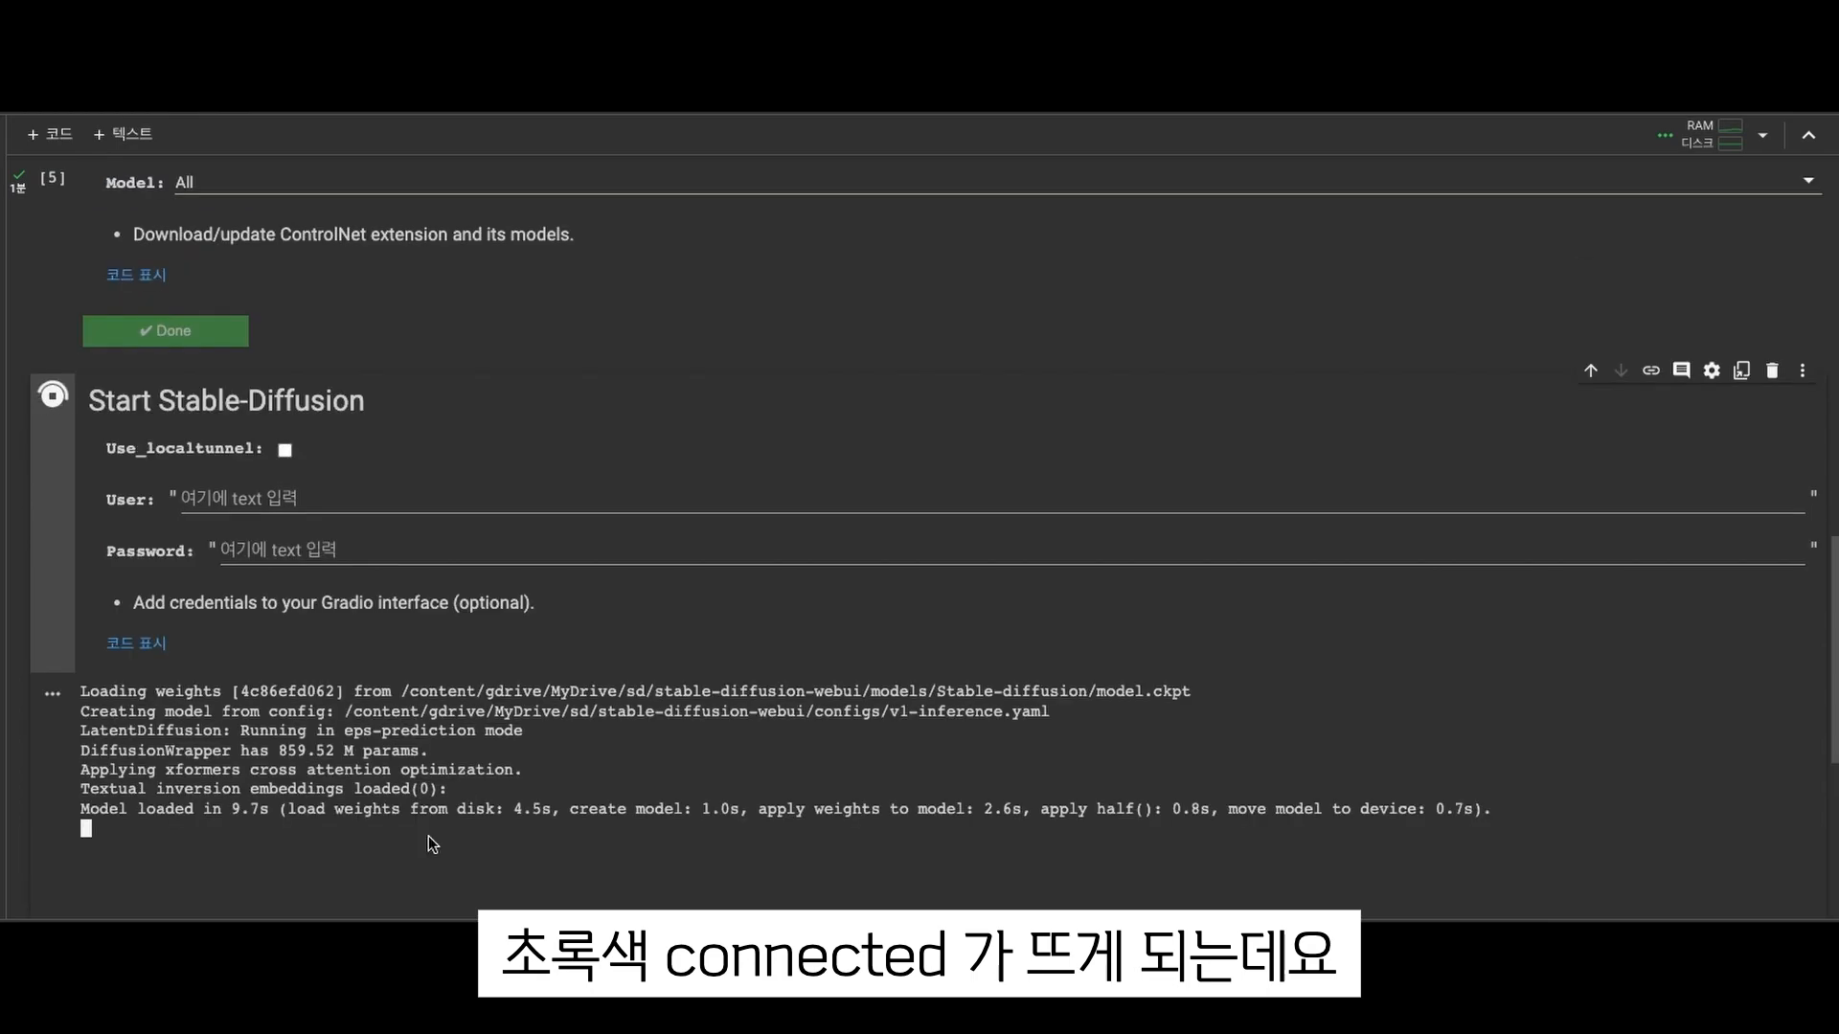
scroll(428, 835, down, 1)
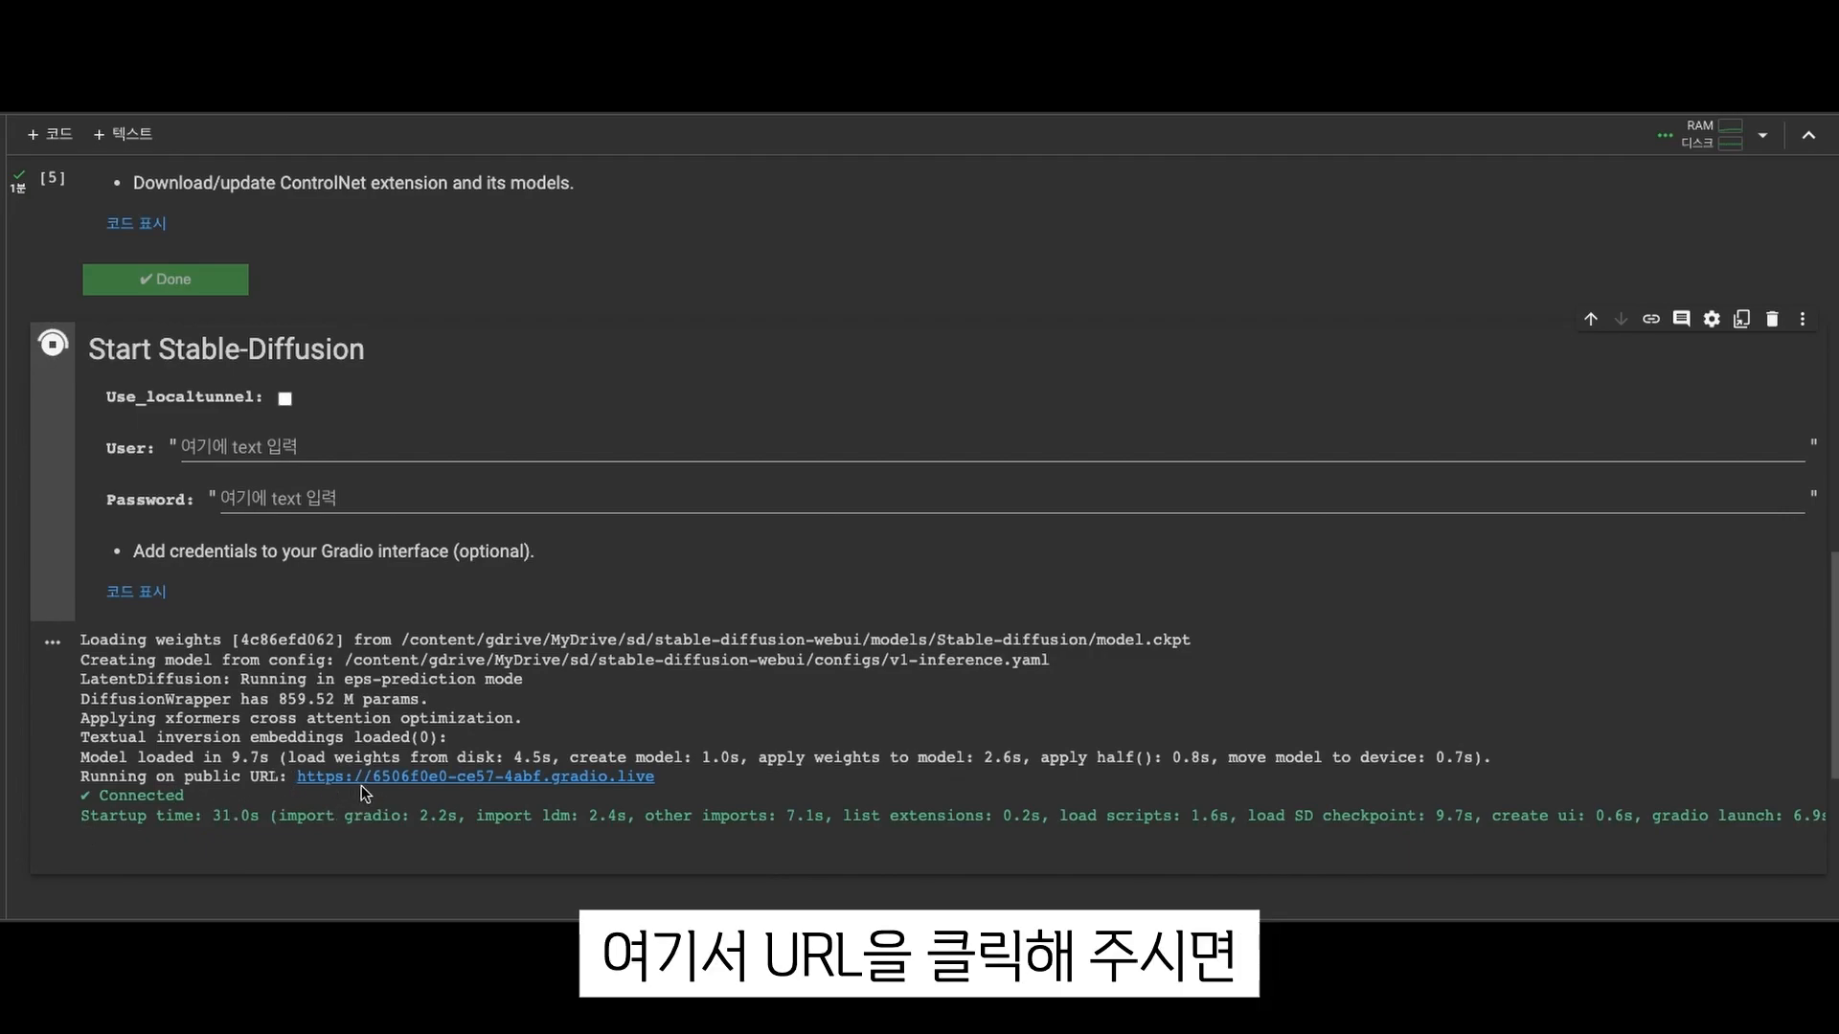
click(390, 773)
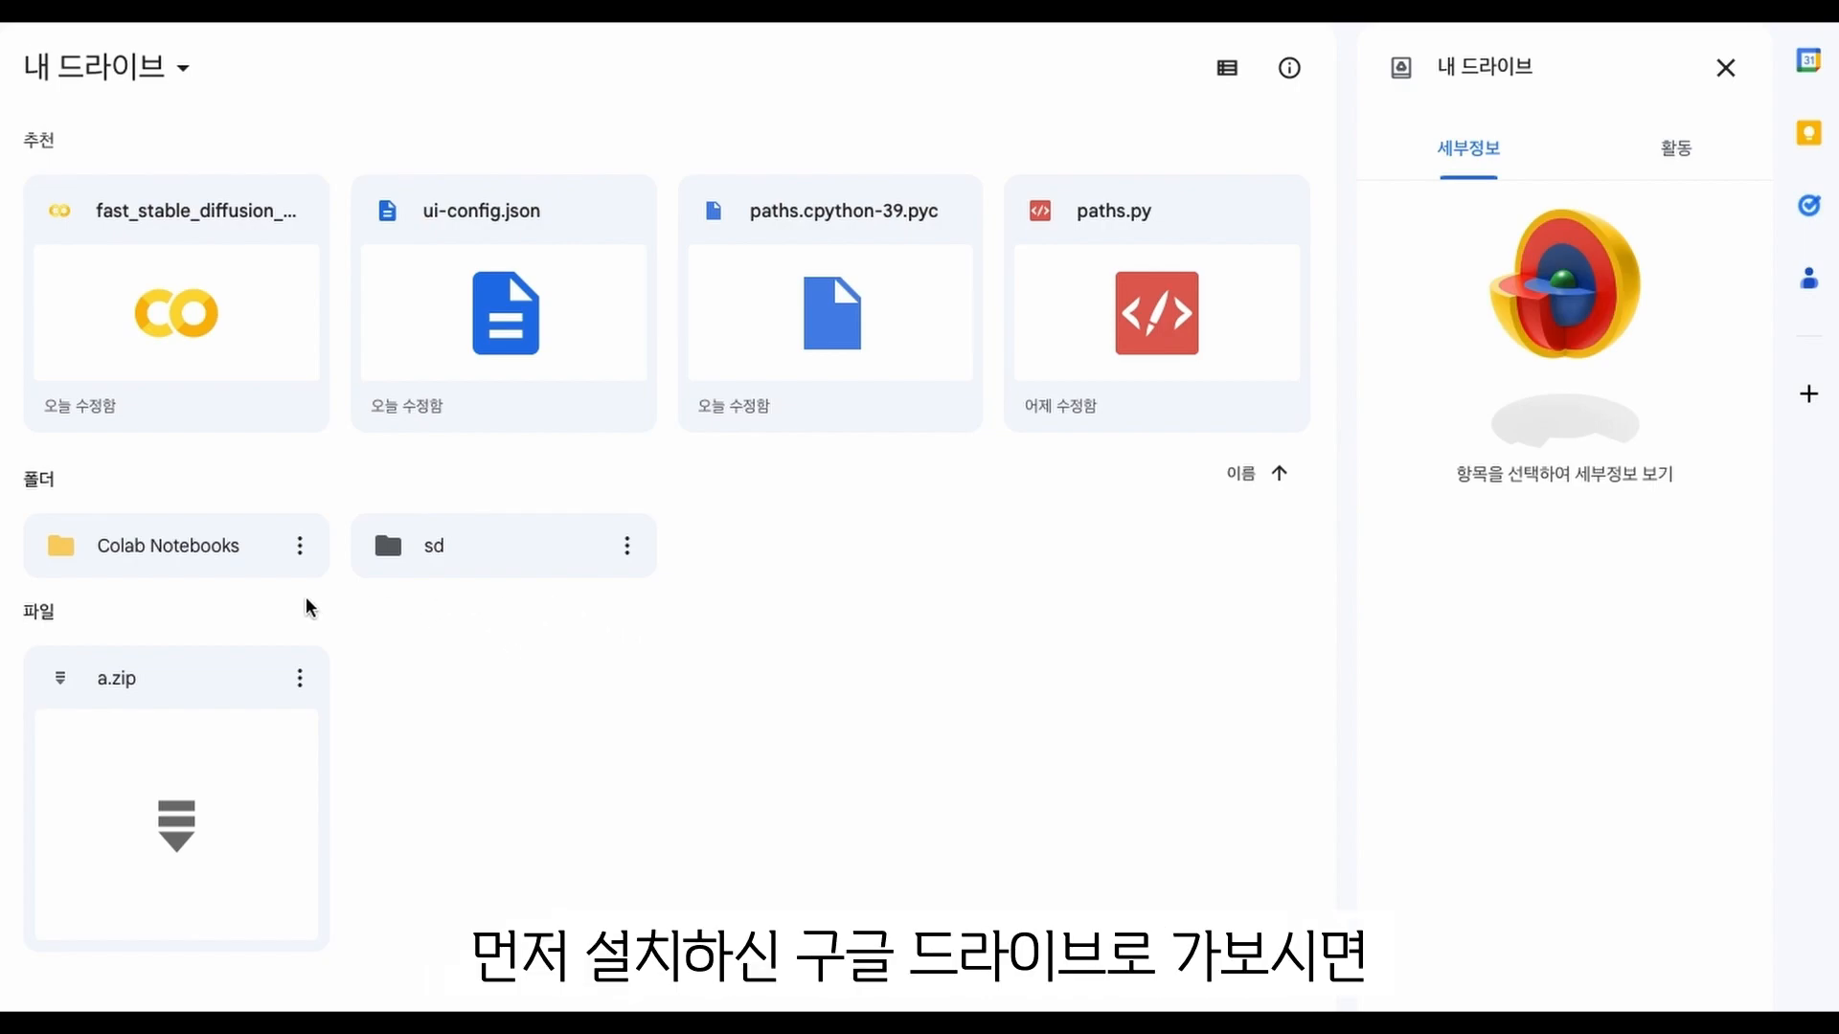
Switch to Google Drive and open the Colab Notebooks folder
click(209, 587)
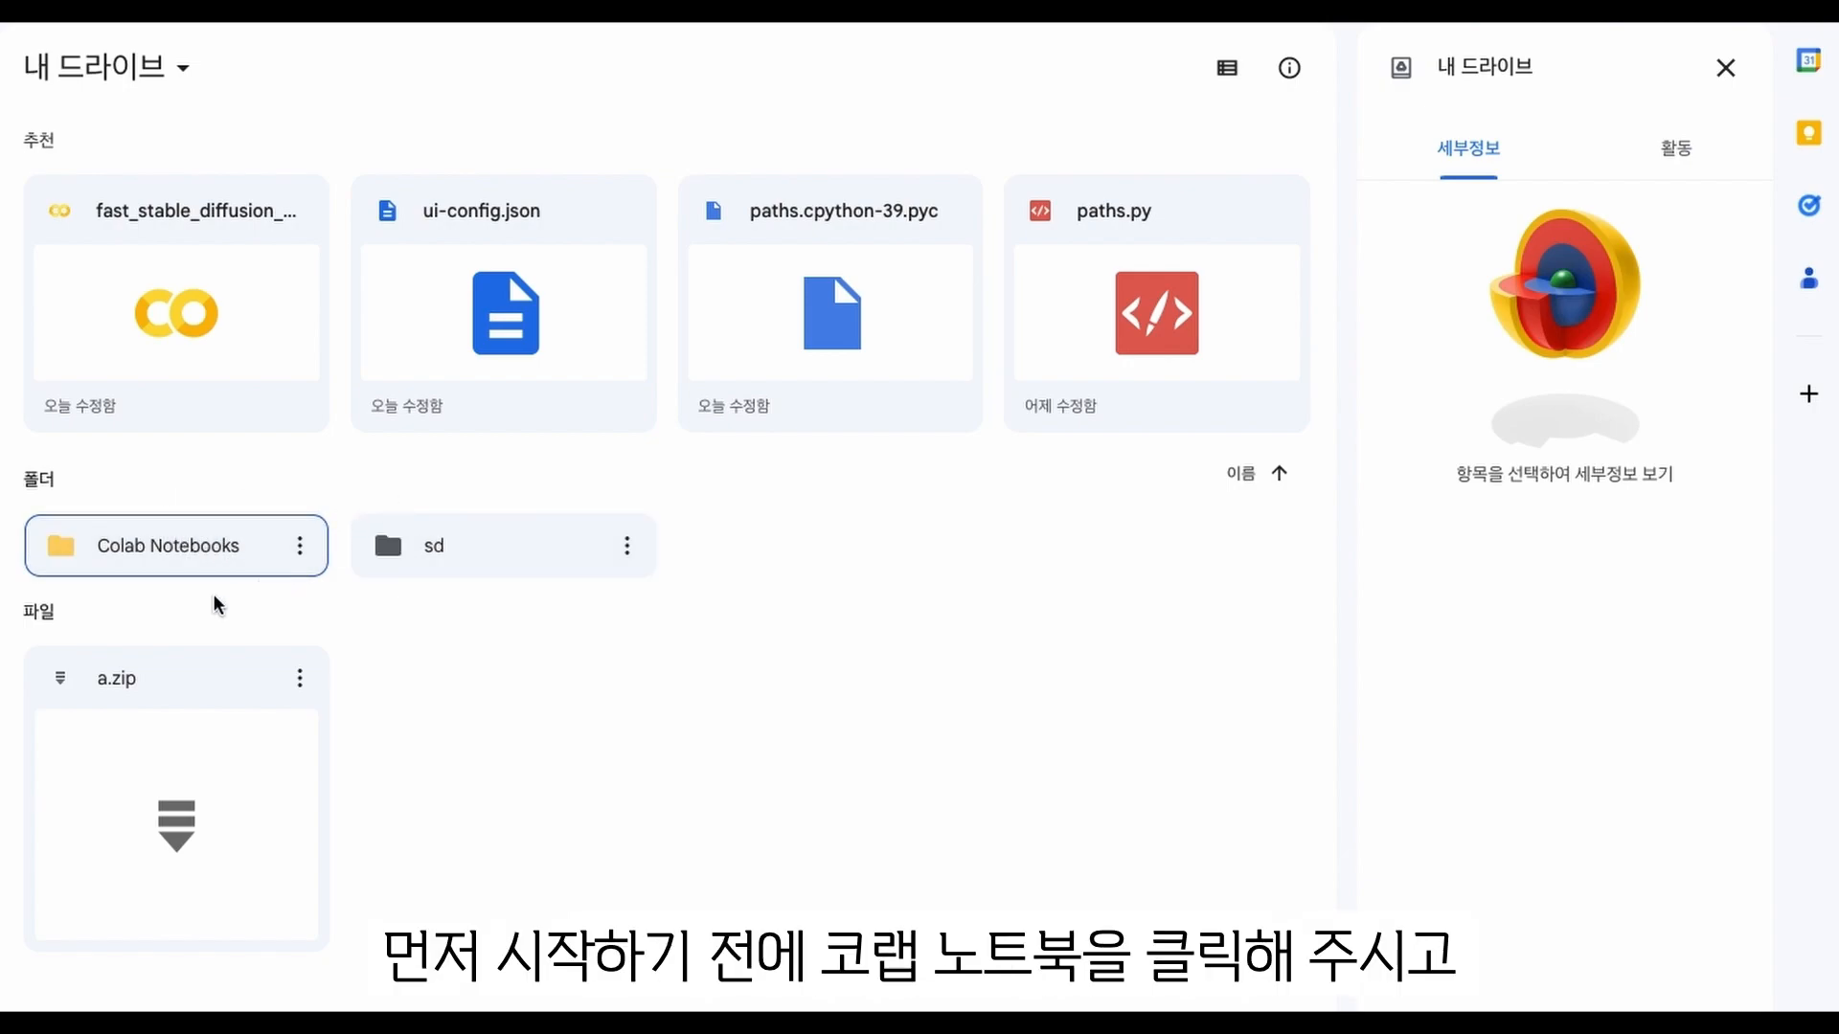
double_click(222, 563)
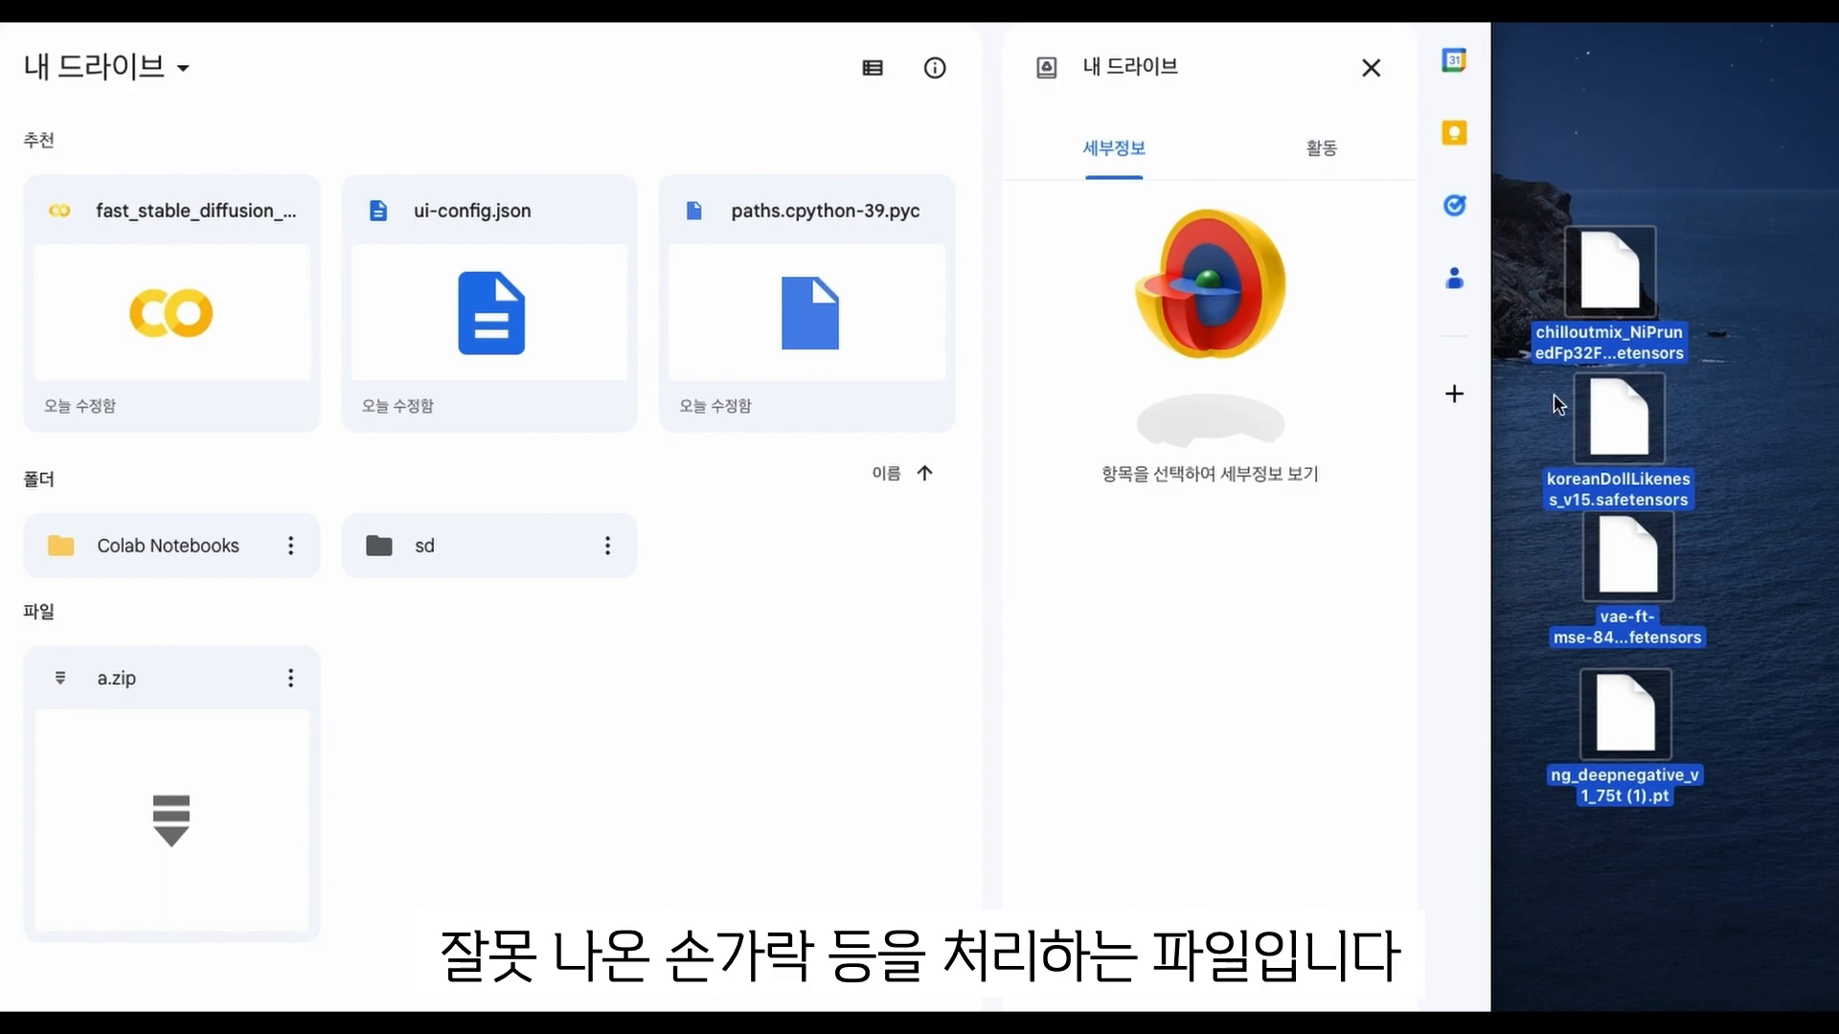
Upload chilloutmix_NiPrunedFp32Fix.safetensors from the desktop to the Drive folder sd/stable-diffusion-webui/models/Stable-diffusion
click(1762, 341)
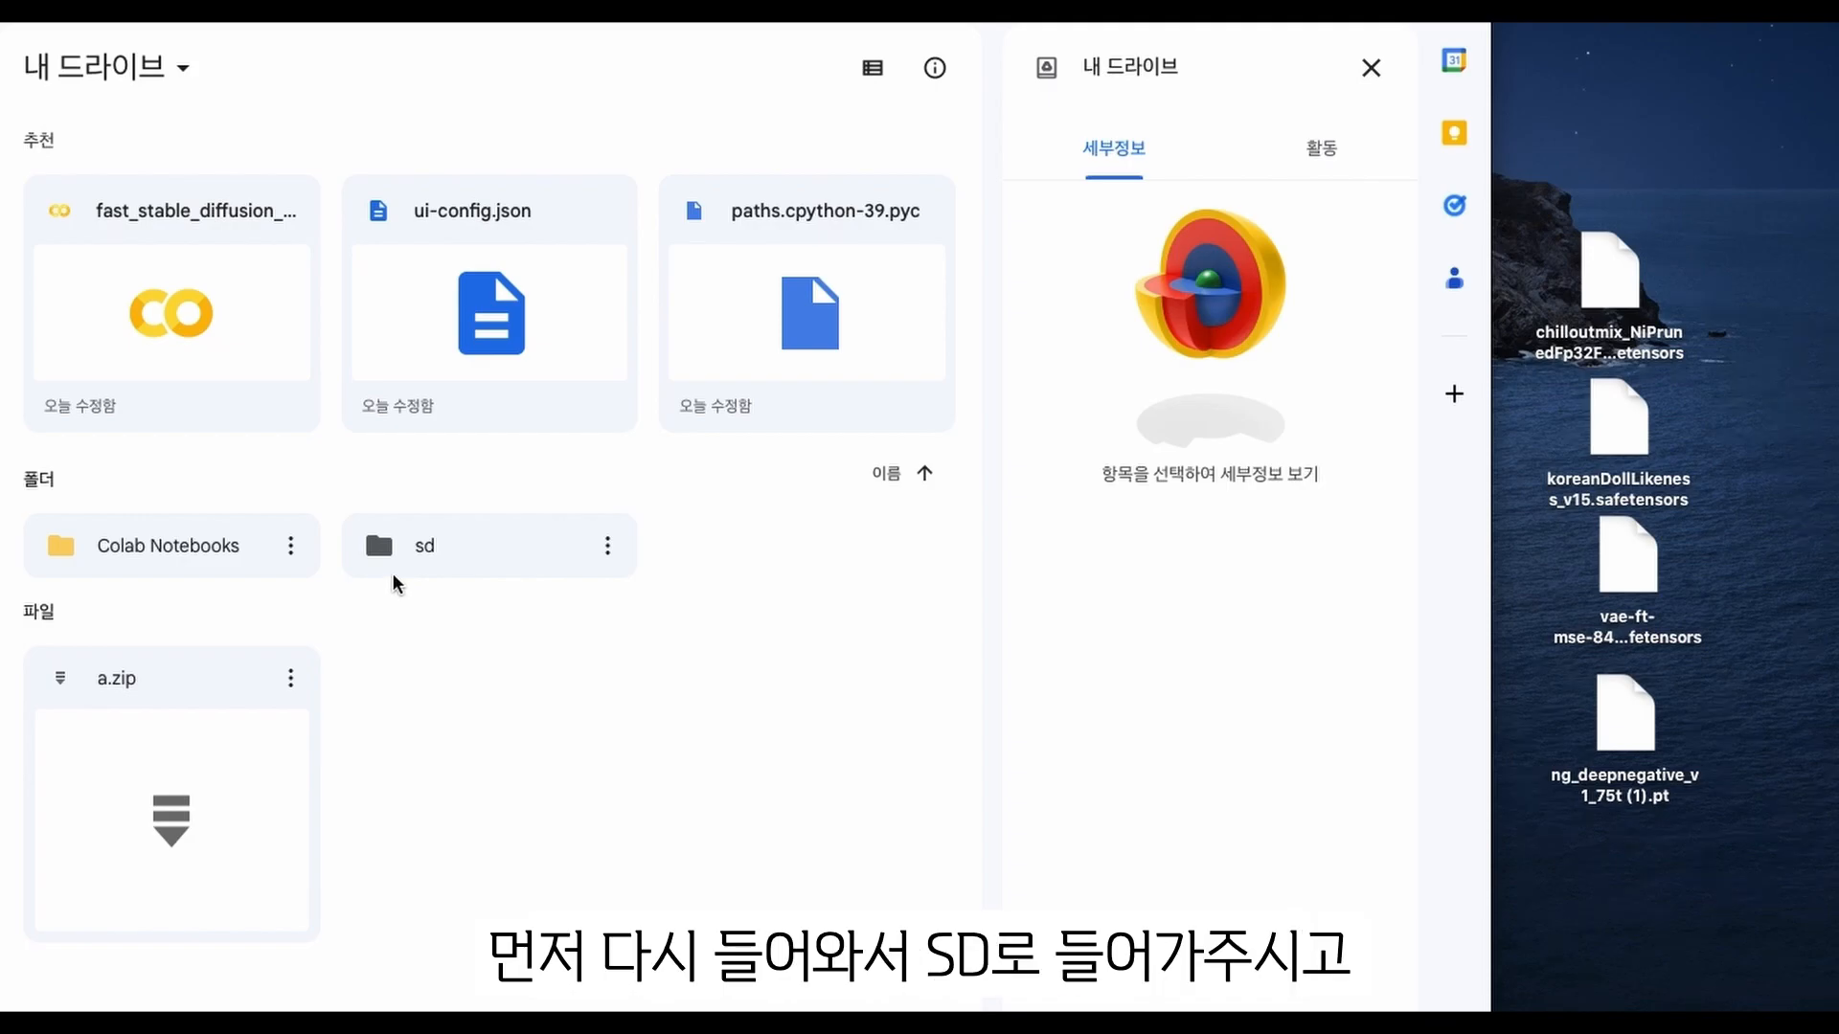
double_click(421, 552)
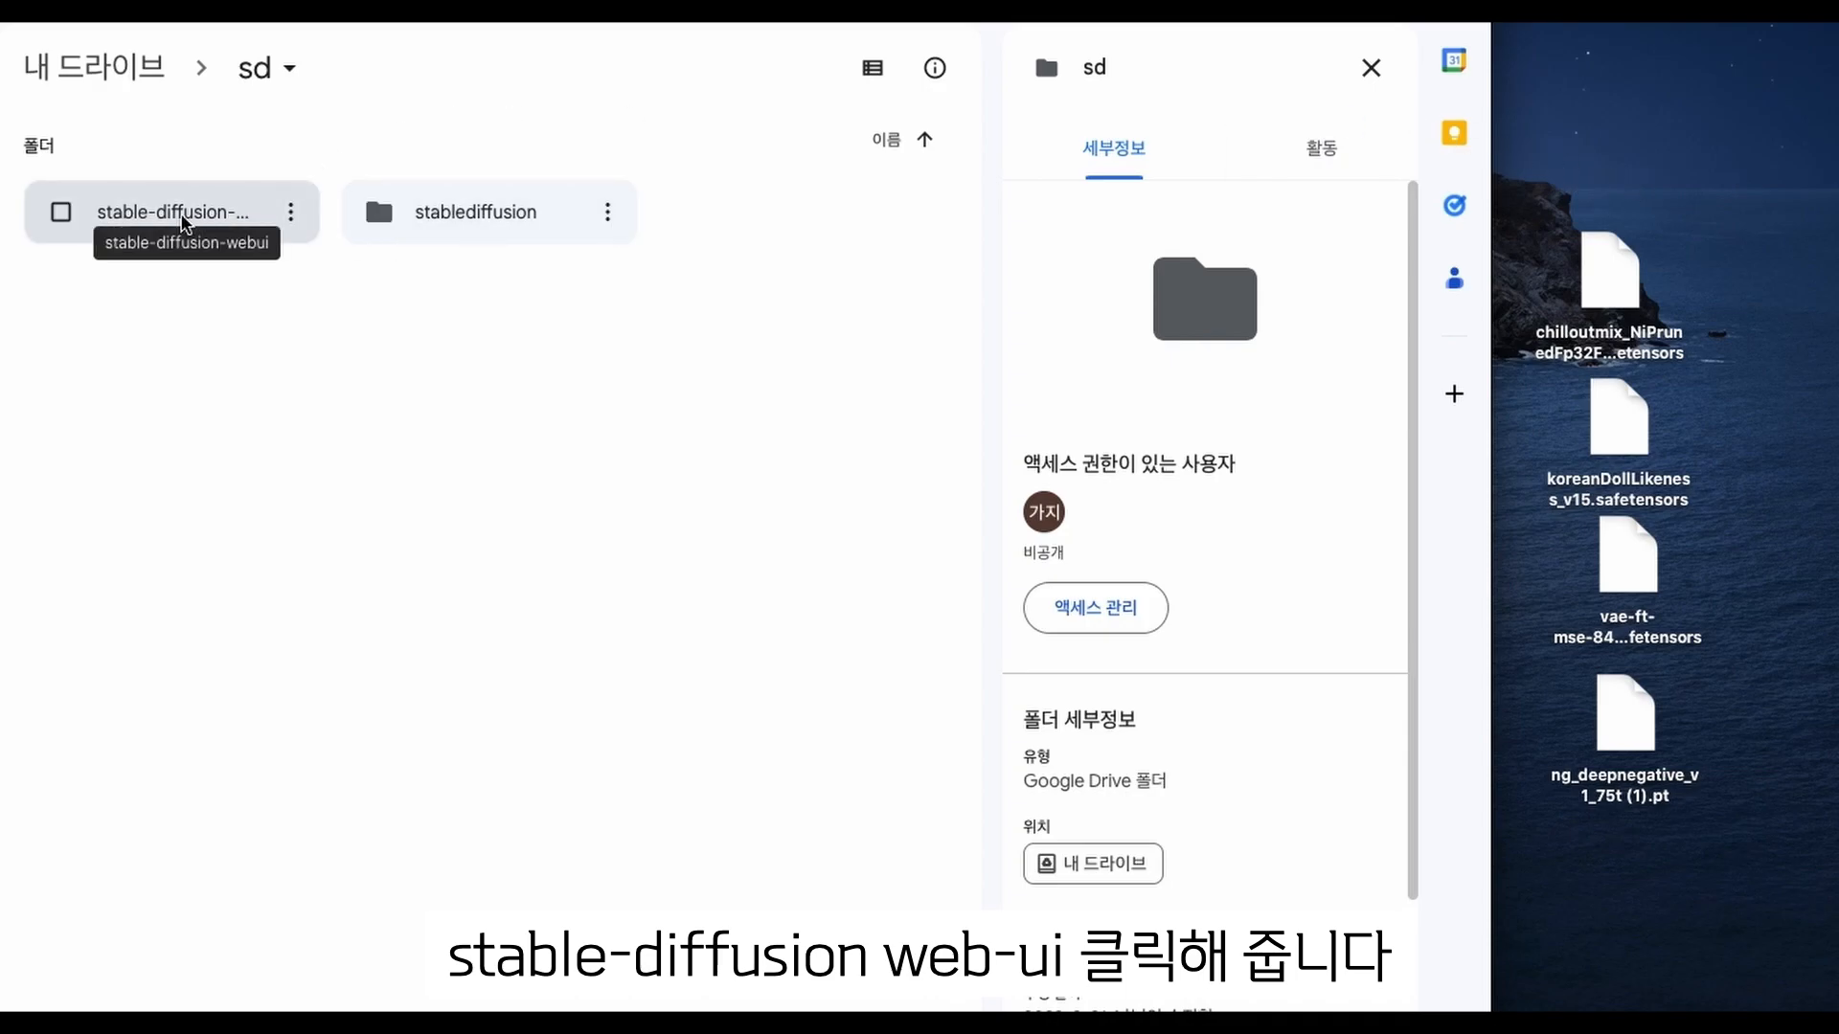
double_click(185, 221)
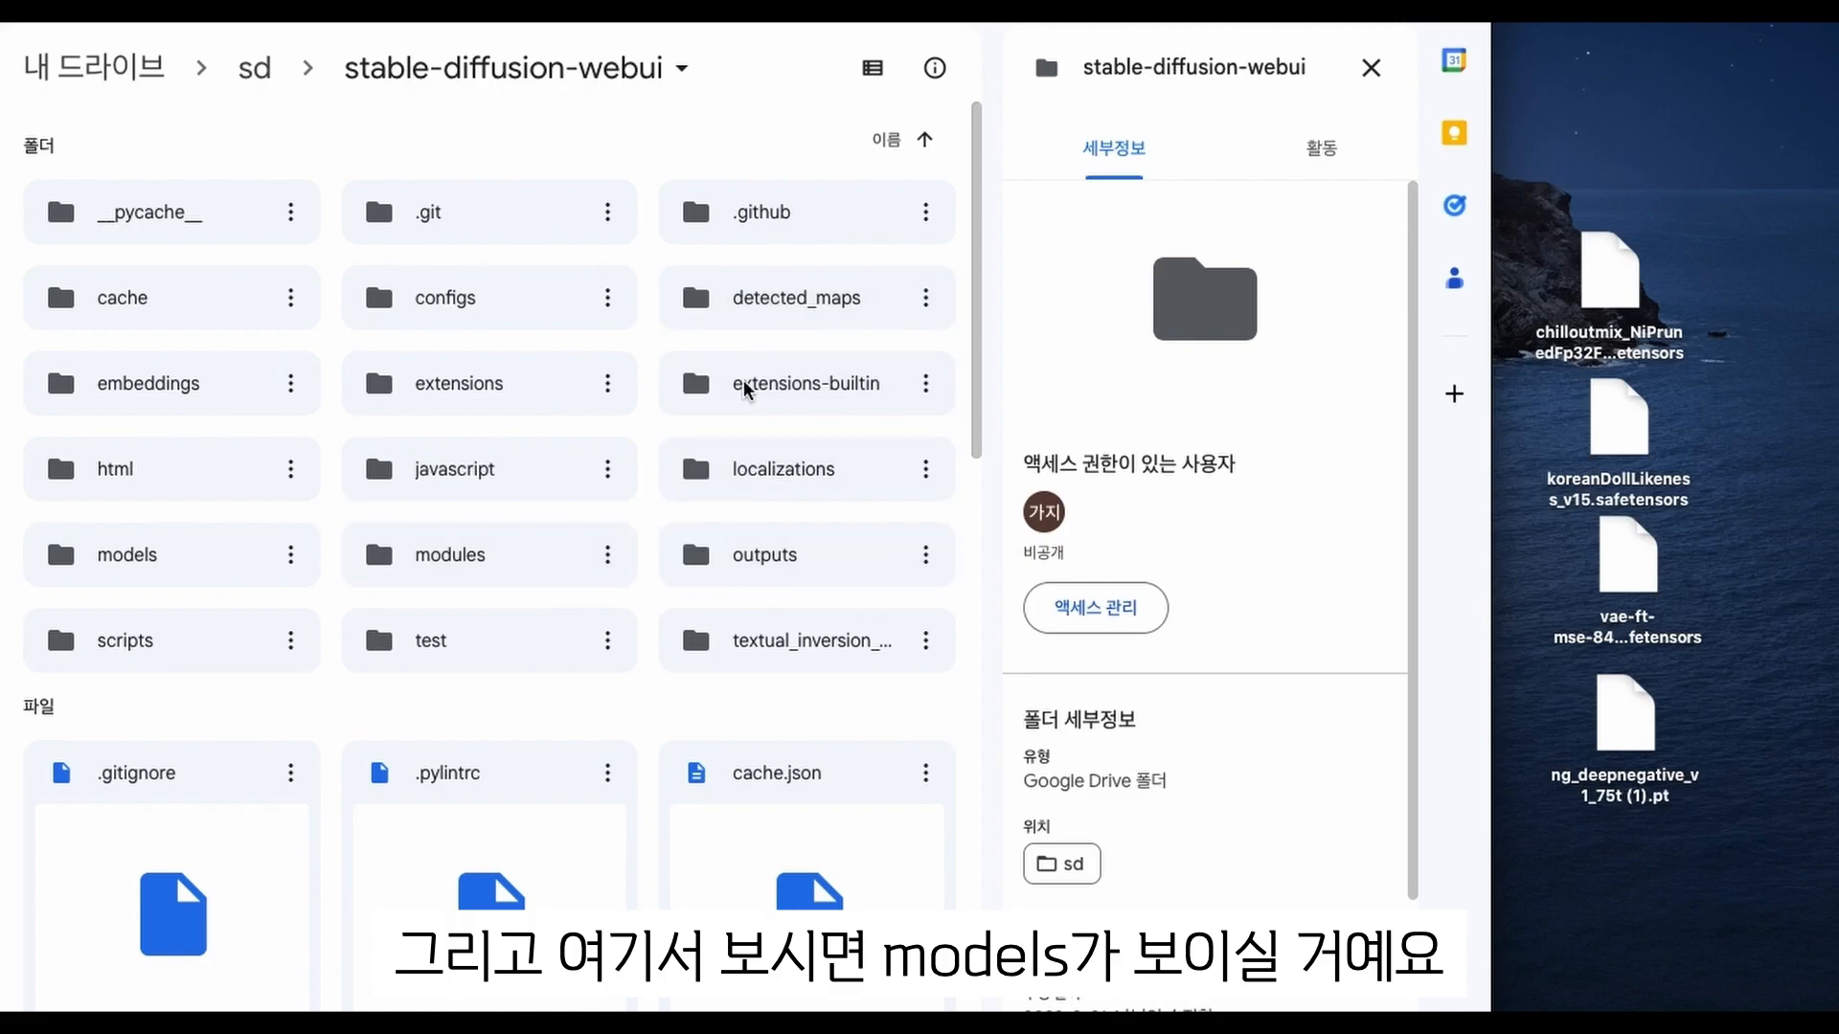
double_click(166, 546)
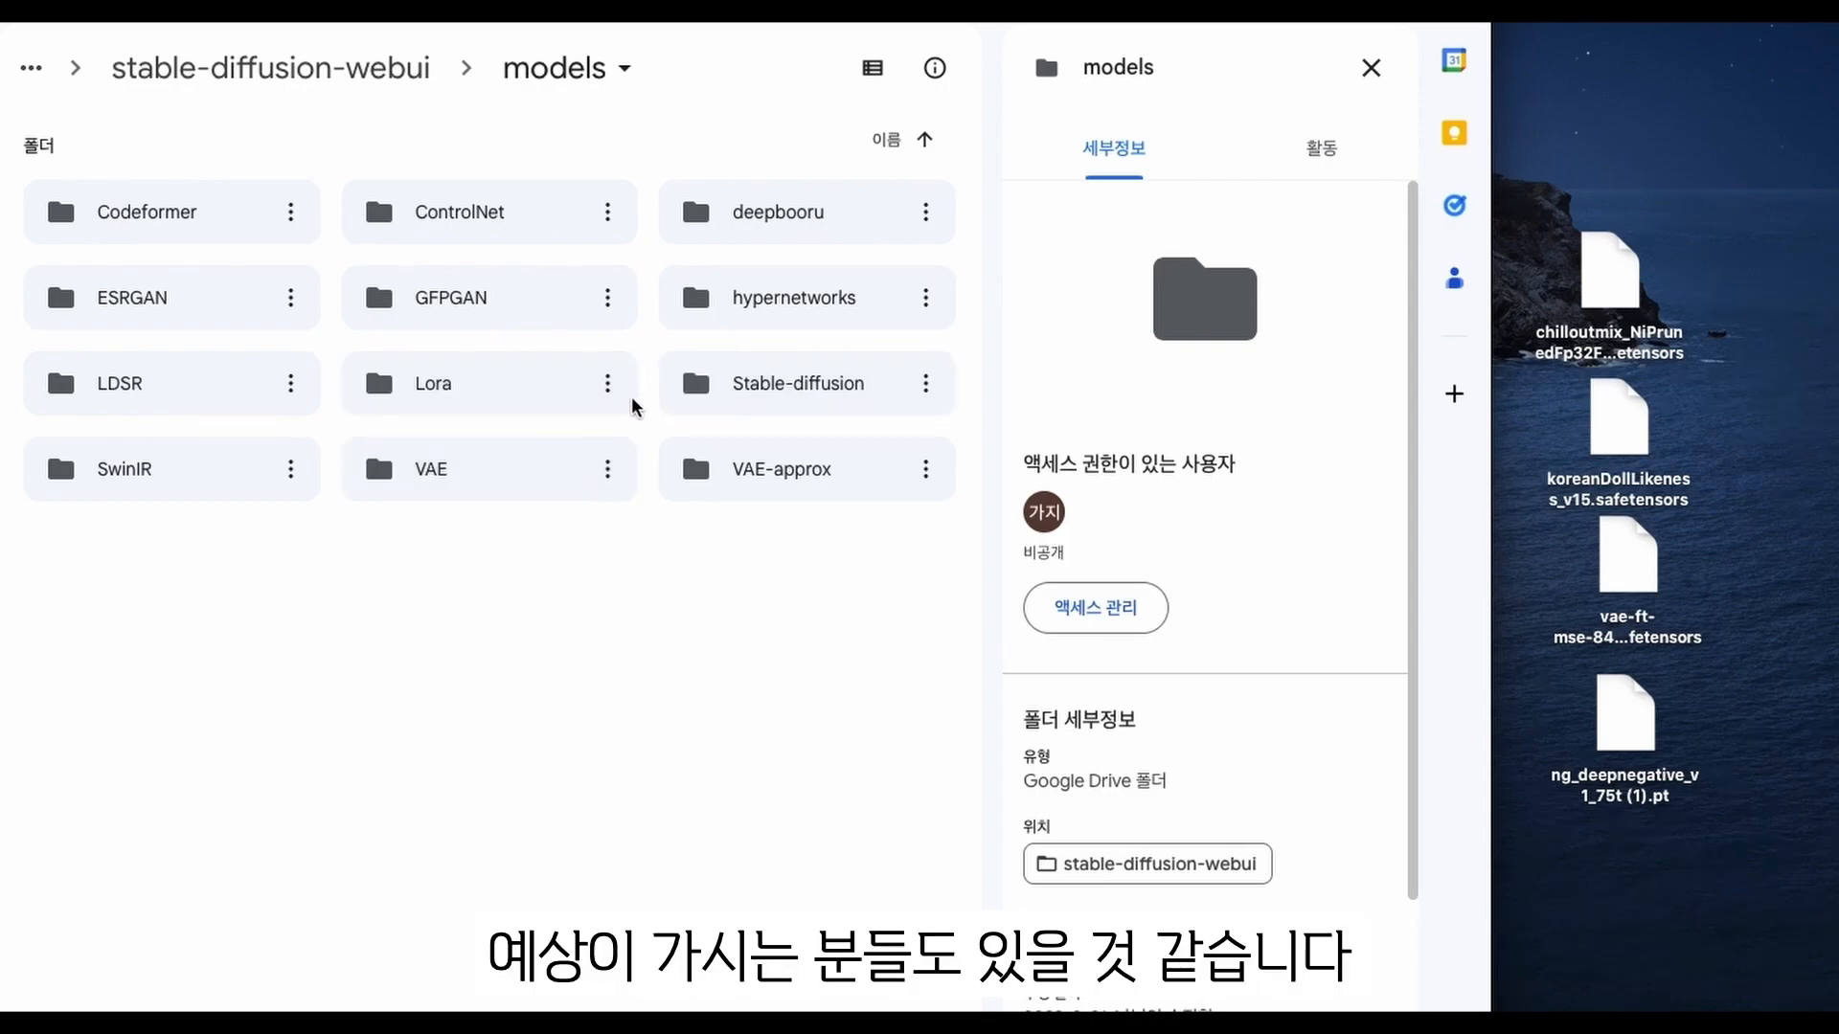
double_click(790, 396)
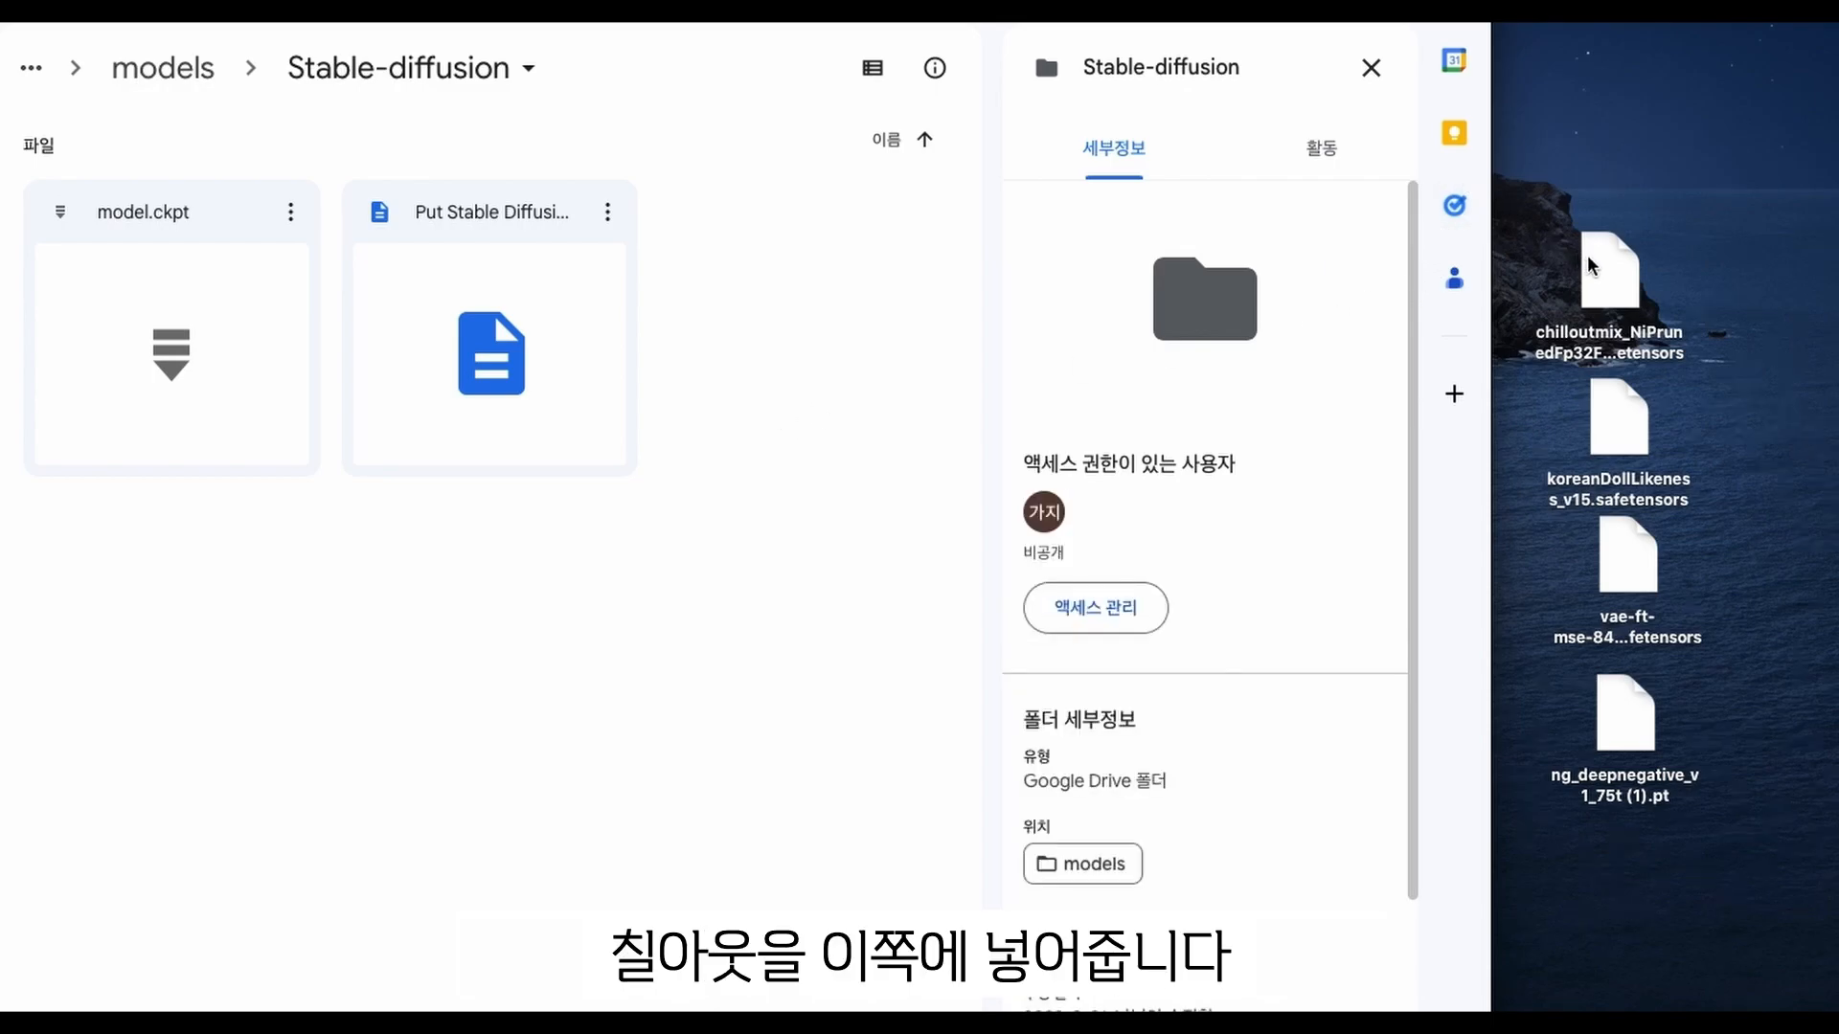
drag(1630, 267, 612, 387)
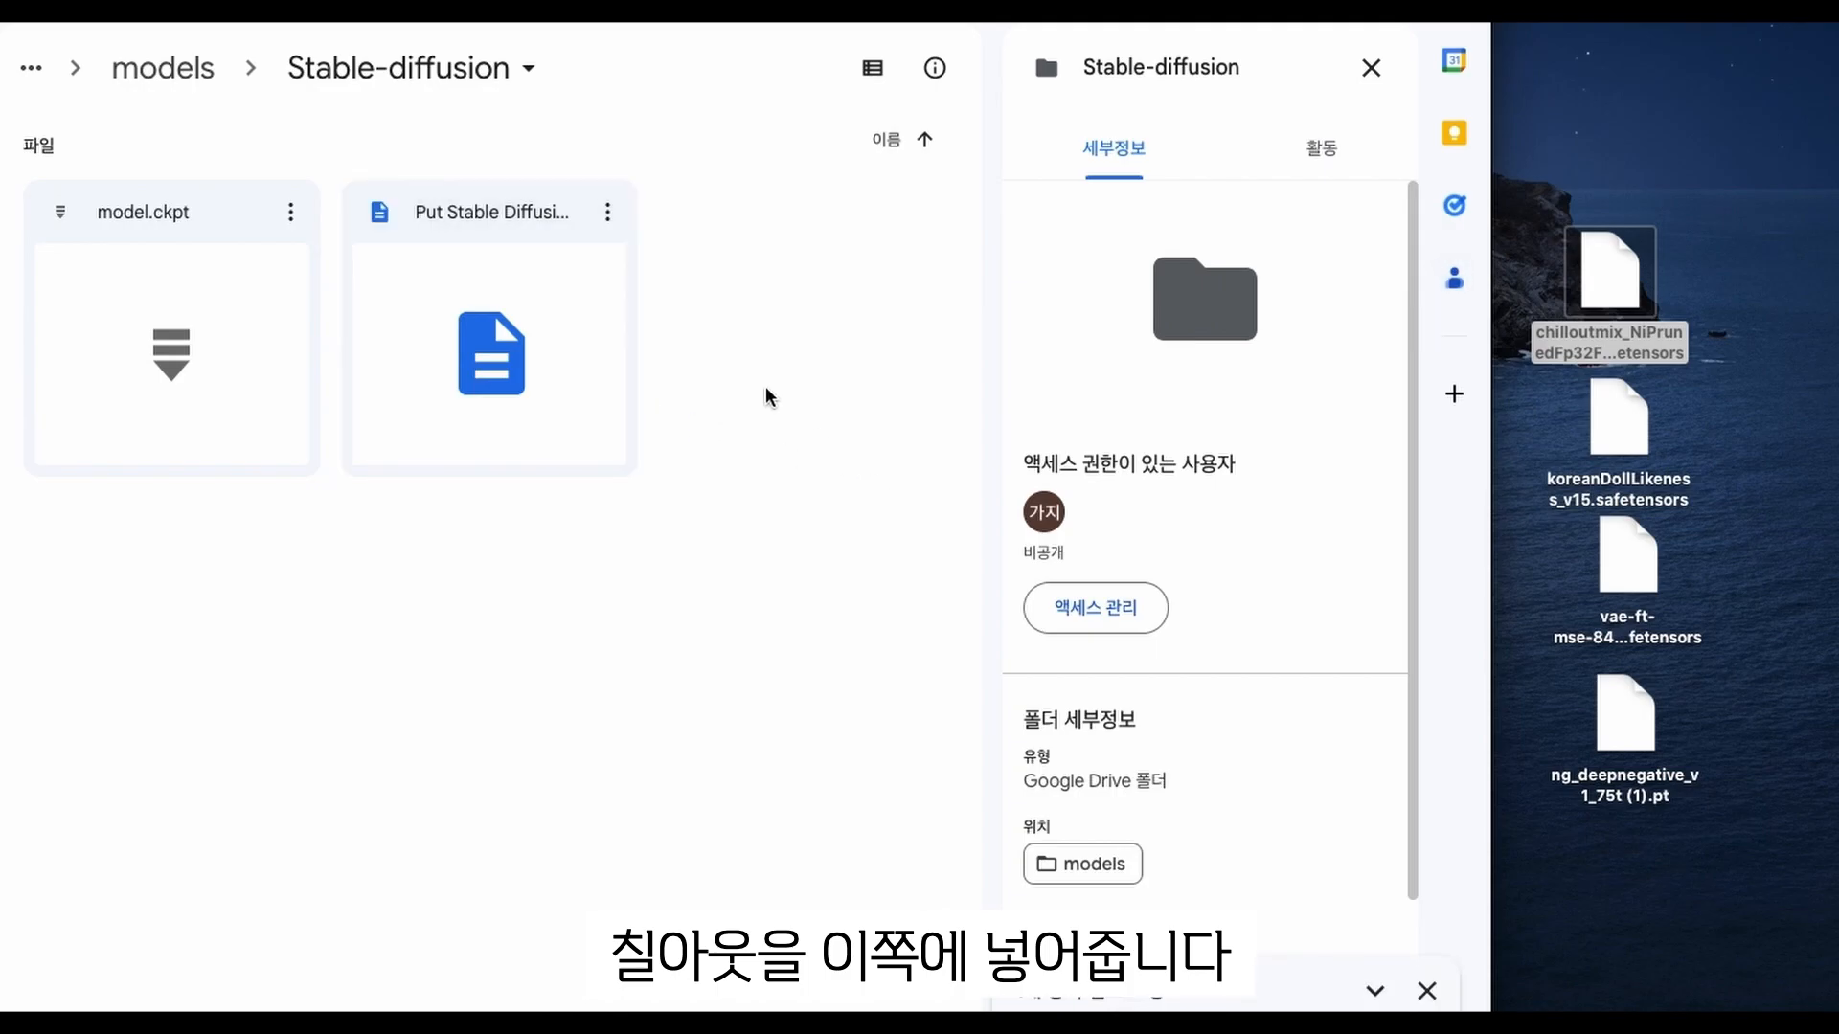
Upload koreanDollLikeness_v15.safetensors from the desktop to the Lora folder inside models
key(super+Left)
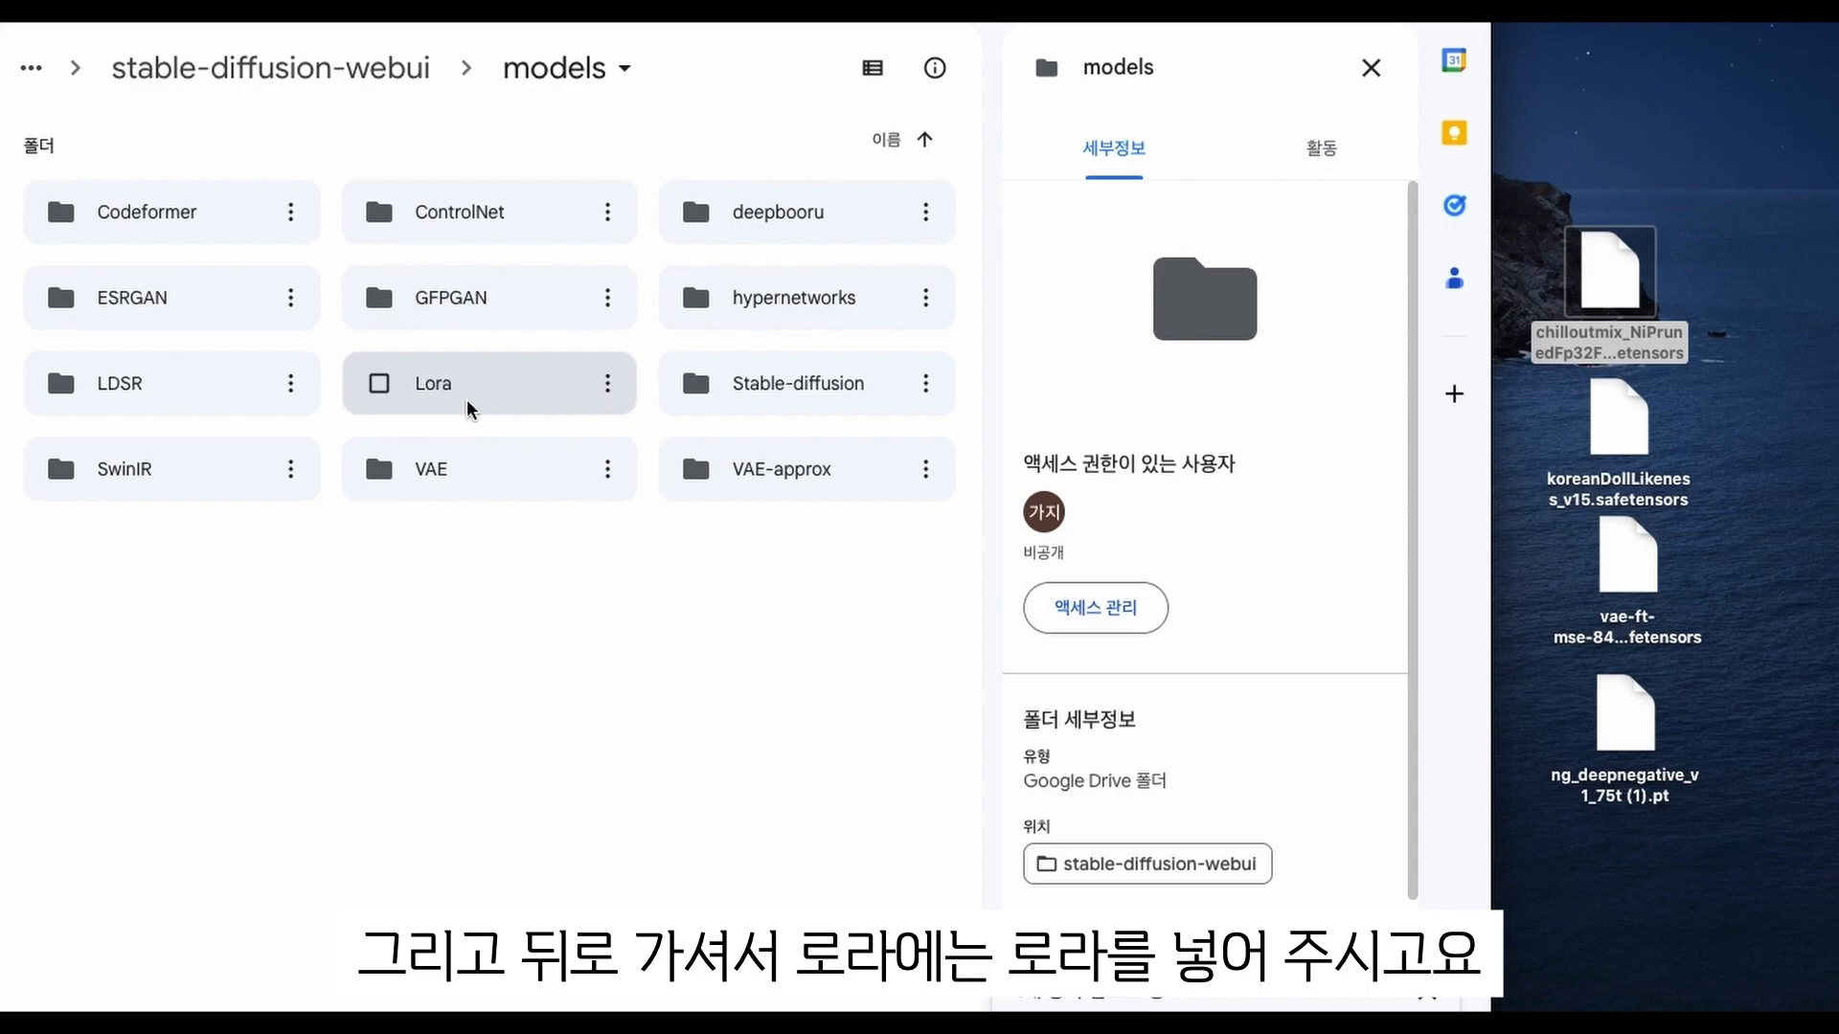
click(491, 395)
double_click(491, 395)
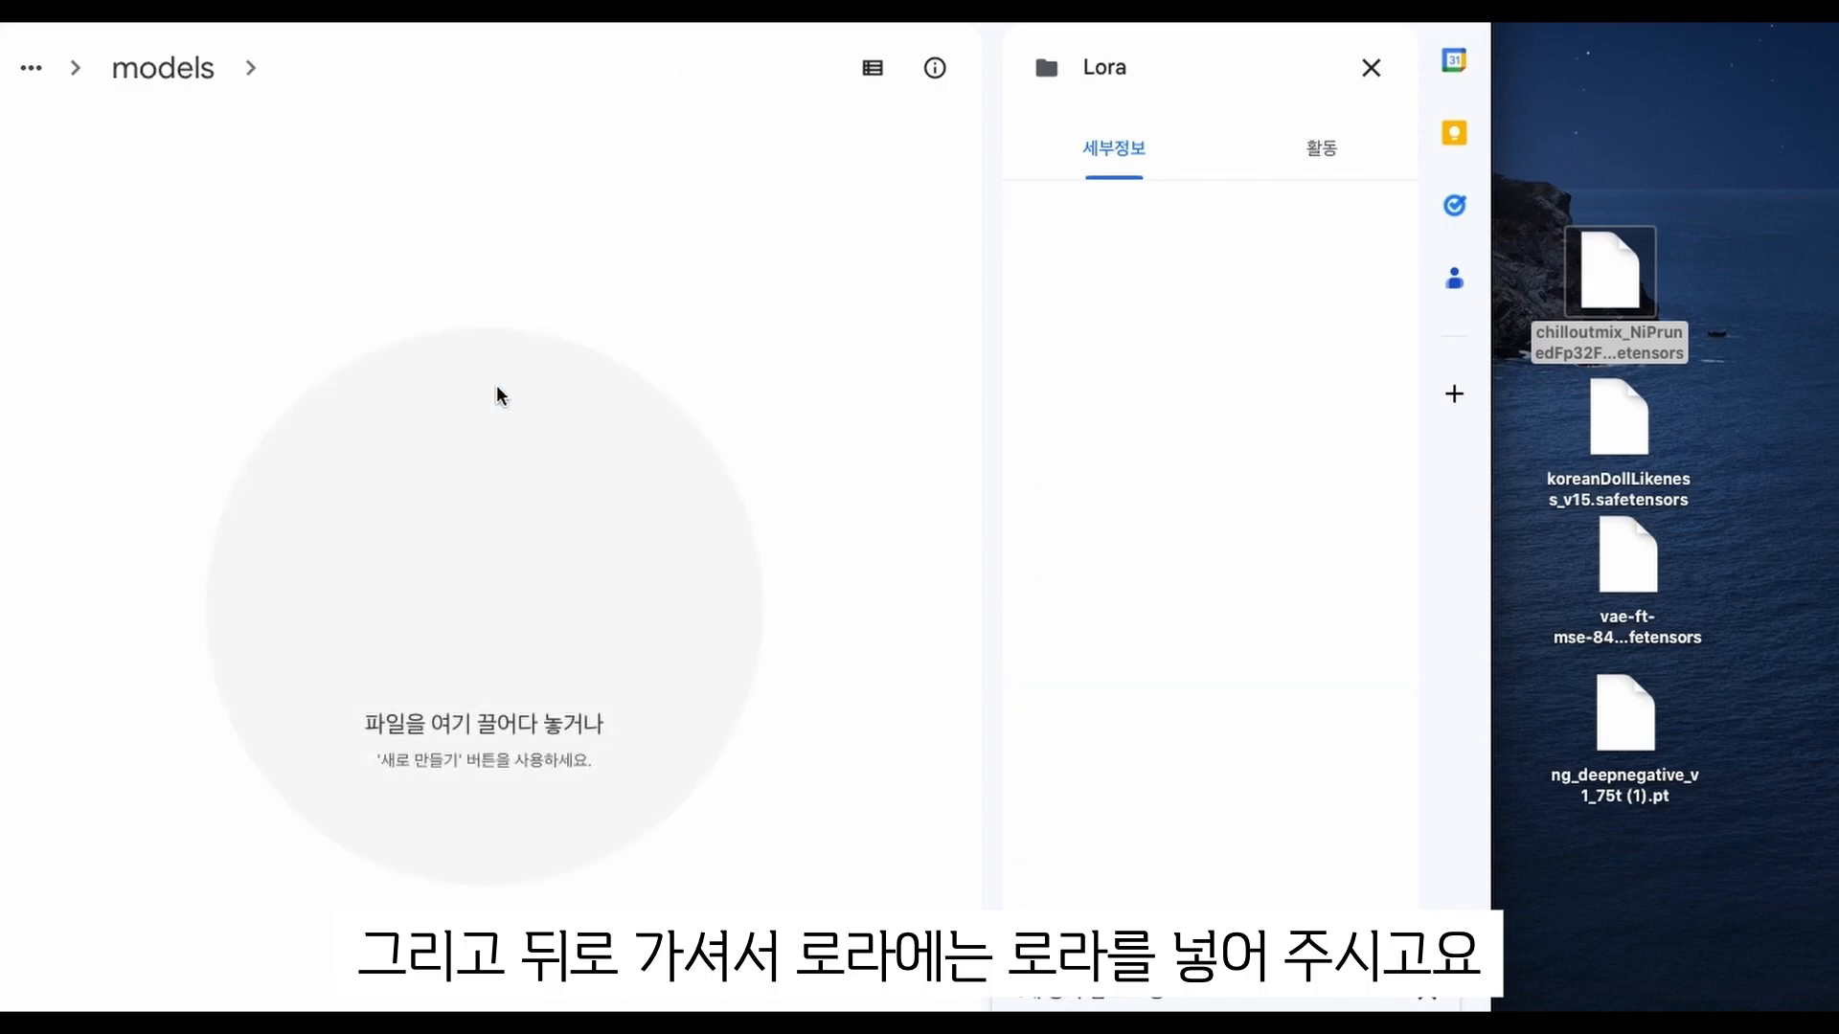
click(1624, 429)
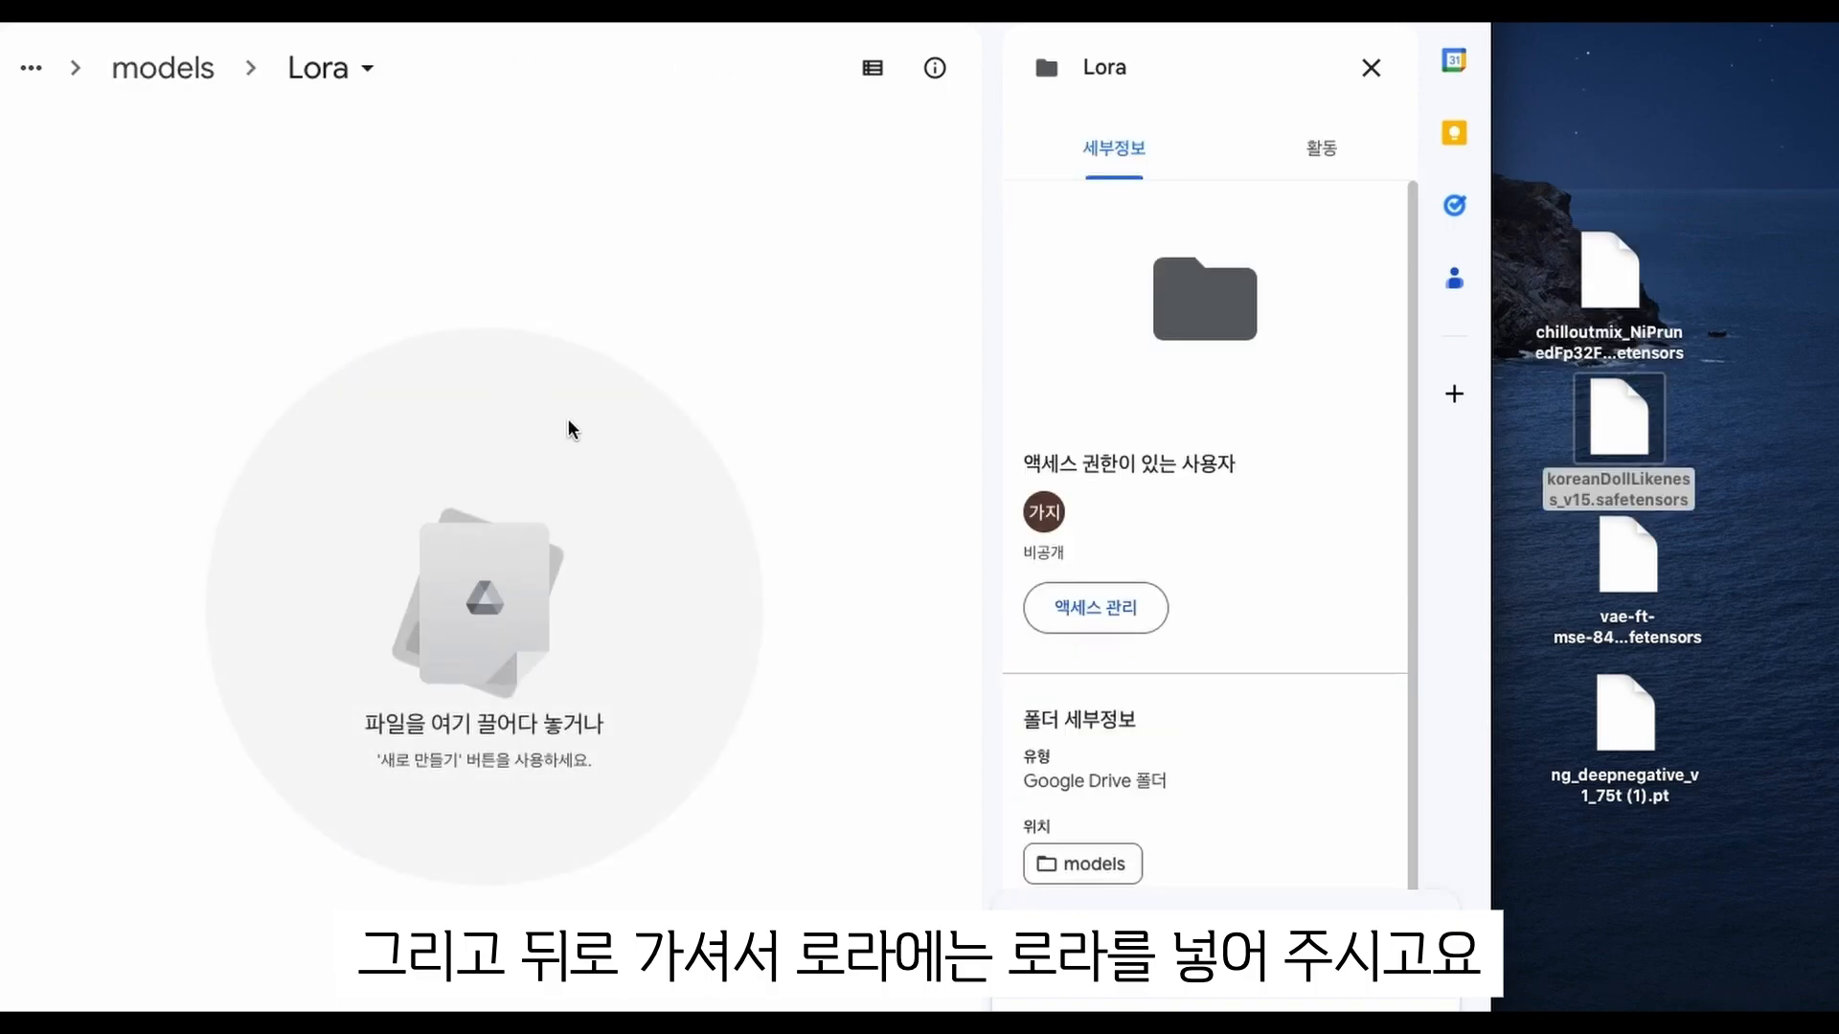
Upload the vae-ft-mse-840000-ema-pruned file from the desktop to the VAE folder inside models
key(super+[)
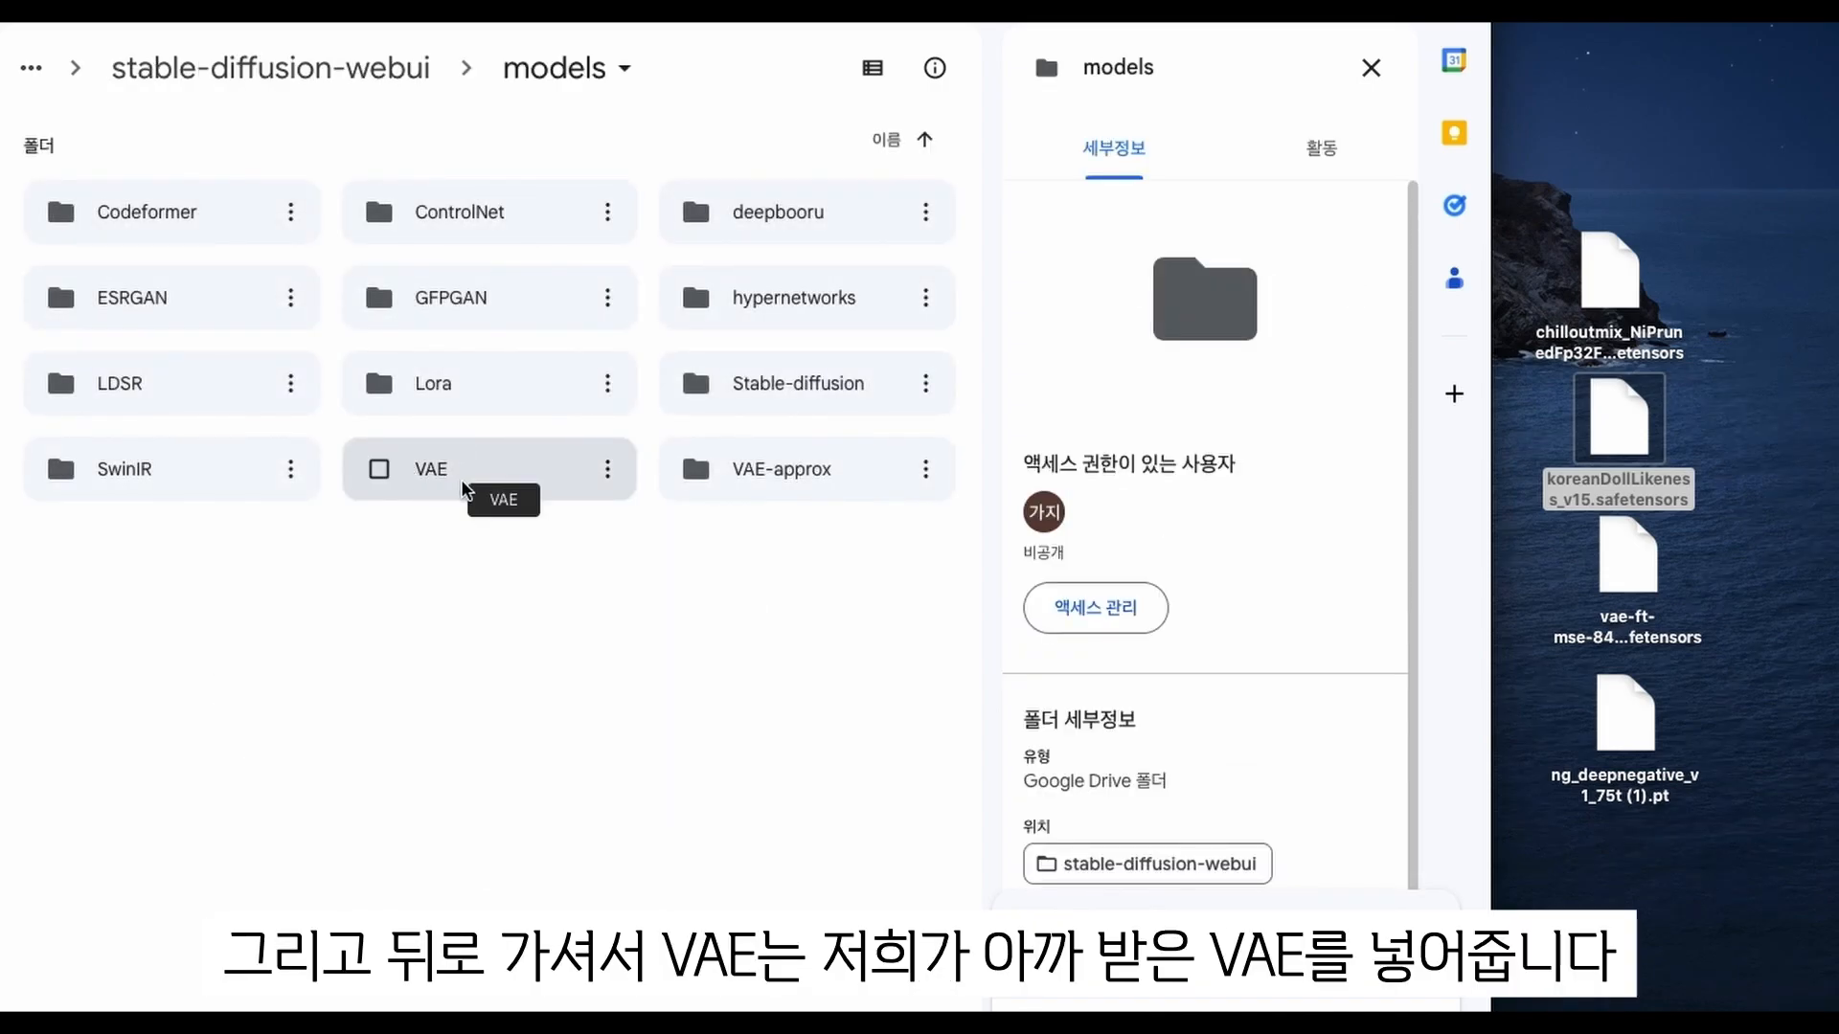
double_click(562, 495)
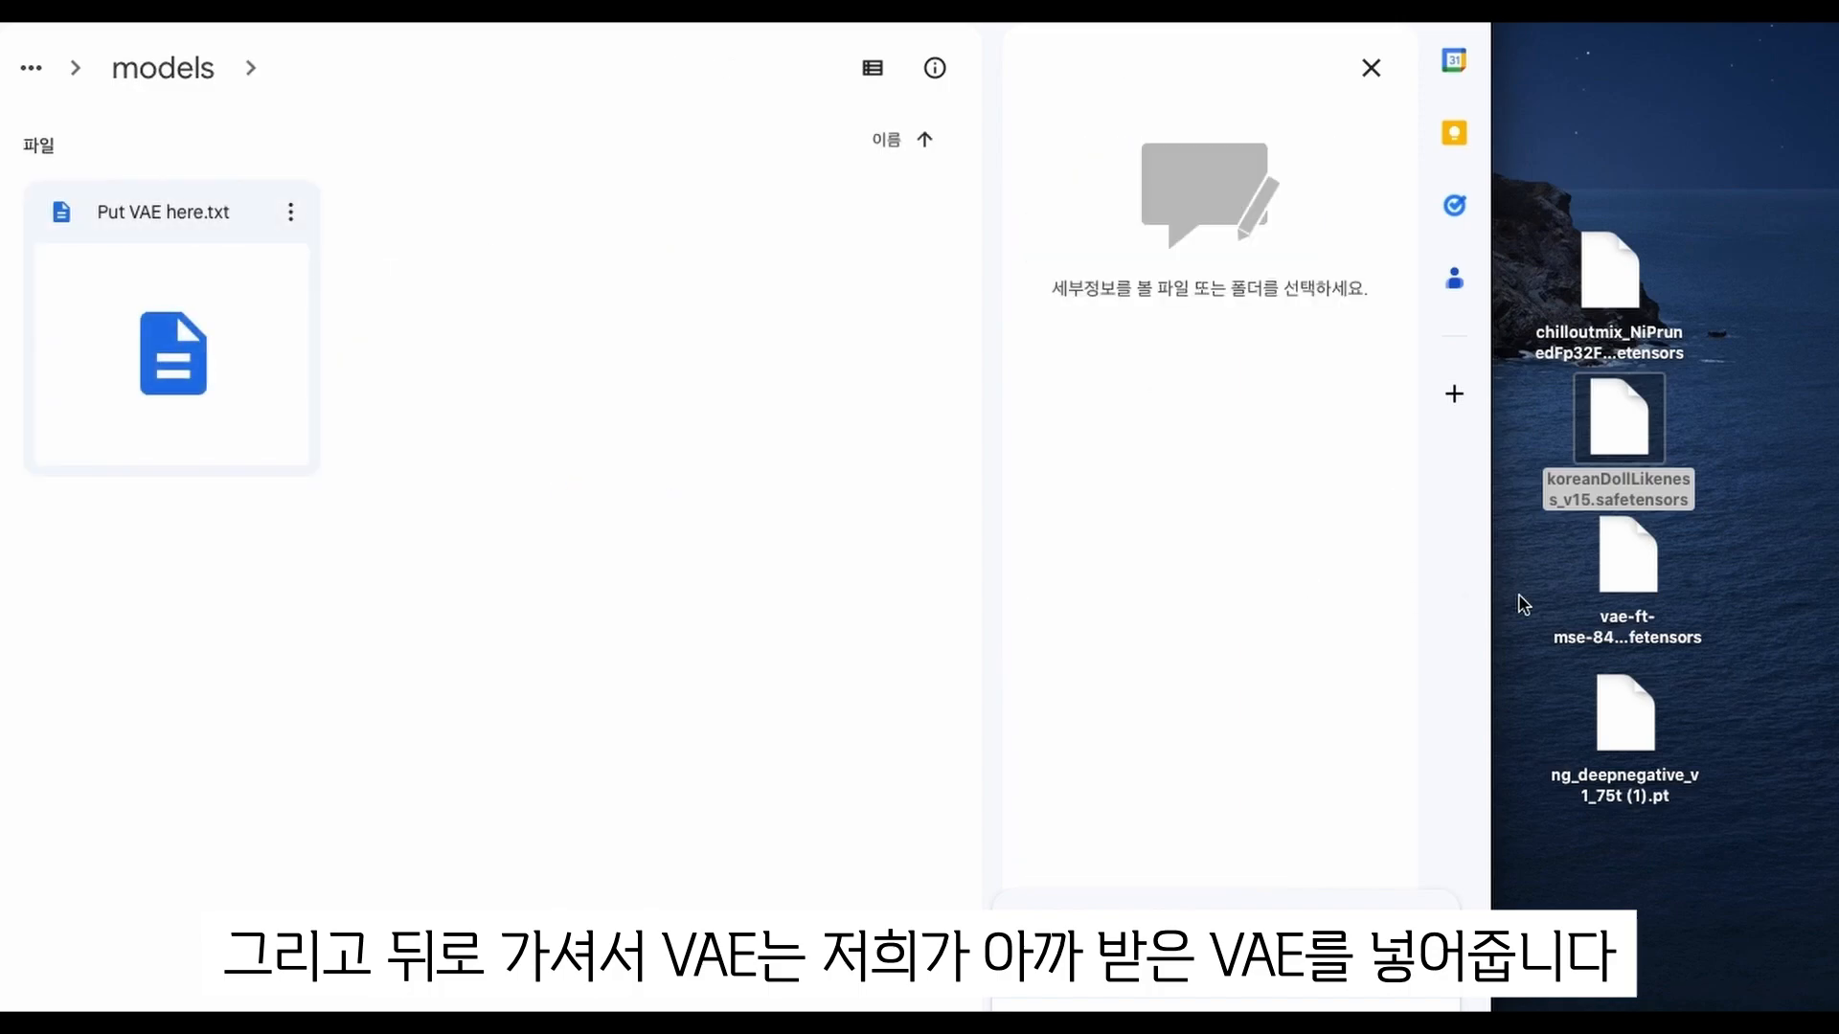
click(1633, 592)
drag(1633, 592, 505, 322)
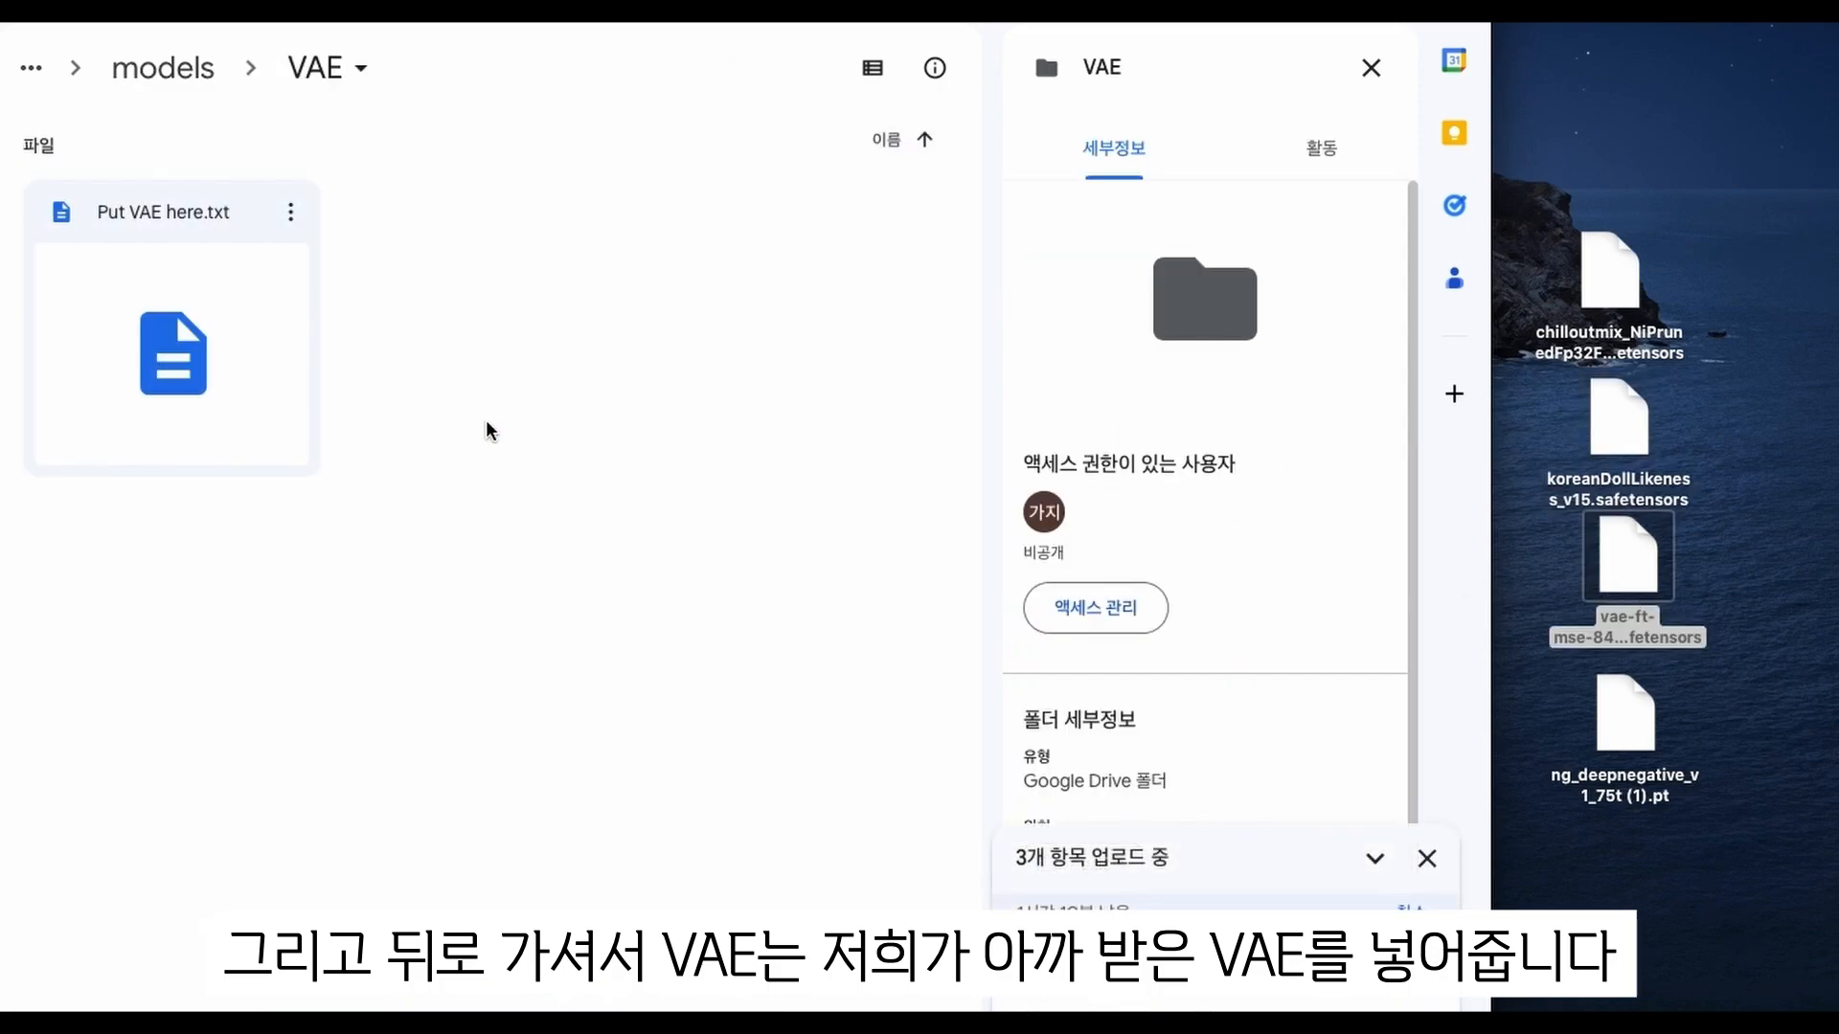
Upload ng_deepnegative_v1_75t (1).pt from the desktop to the embeddings folder inside stable-diffusion-webui
key(alt+Left)
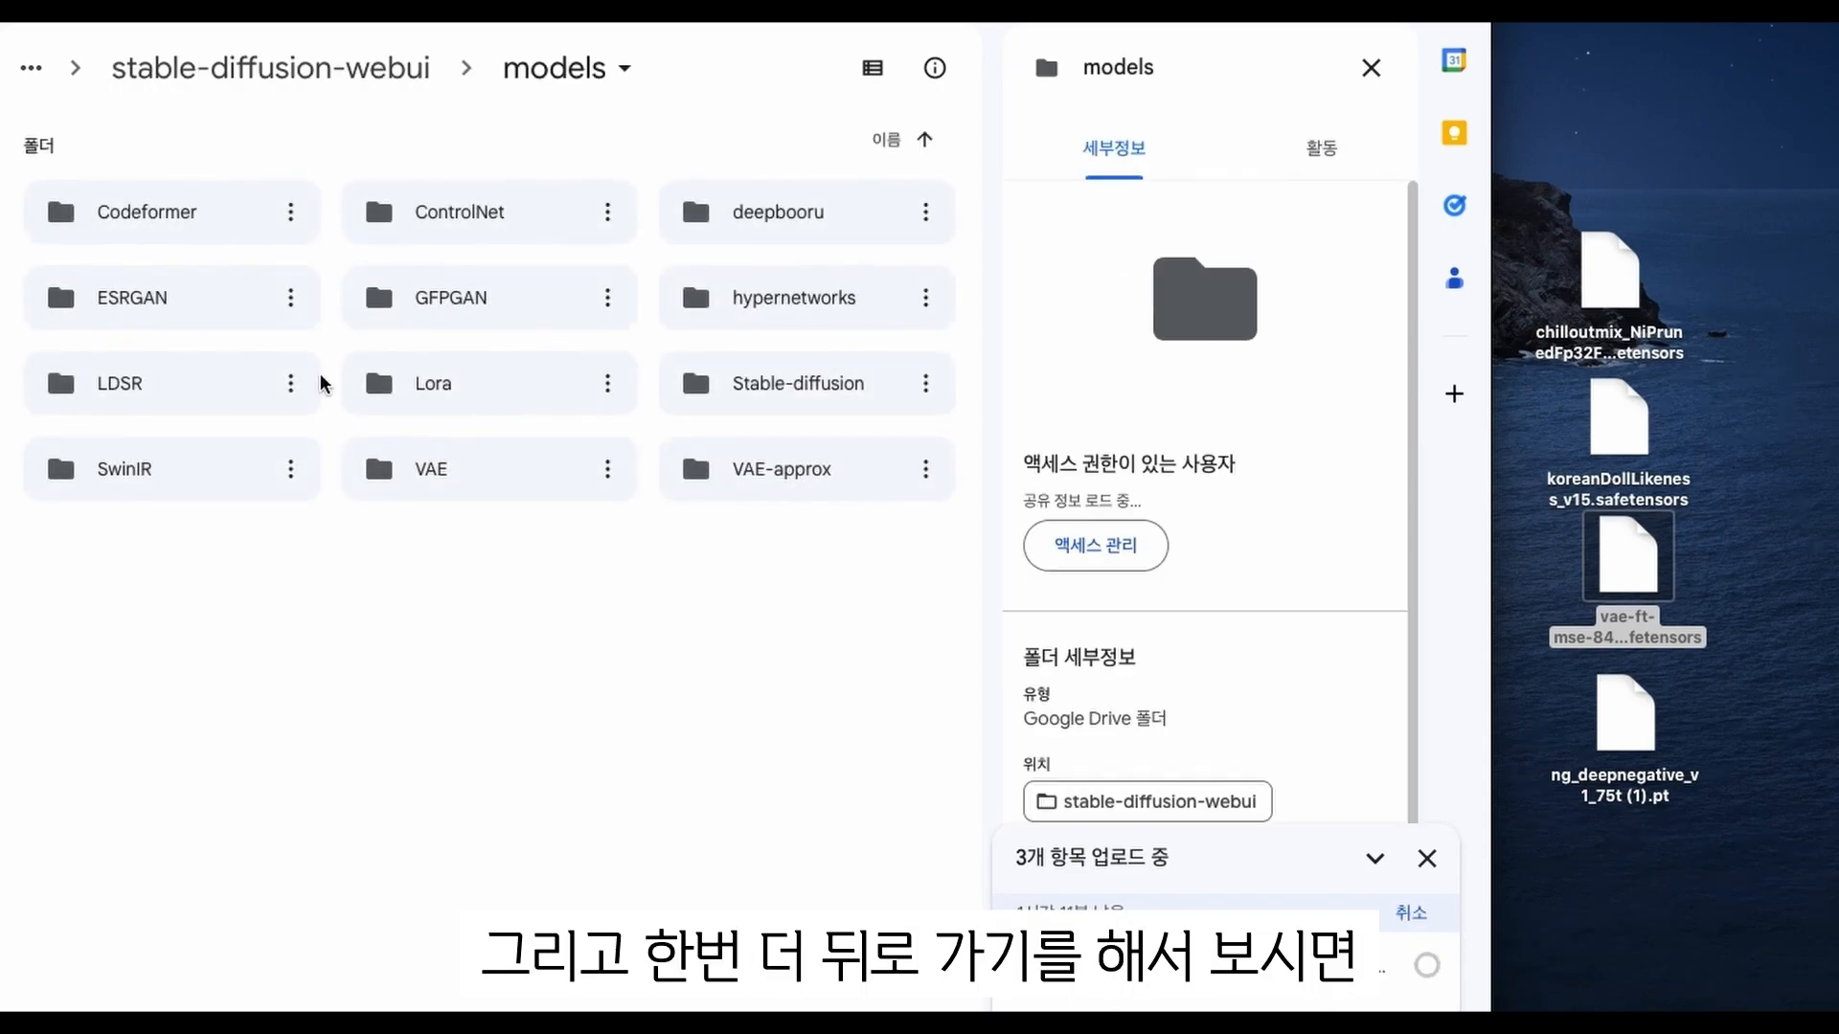
key(alt+Left)
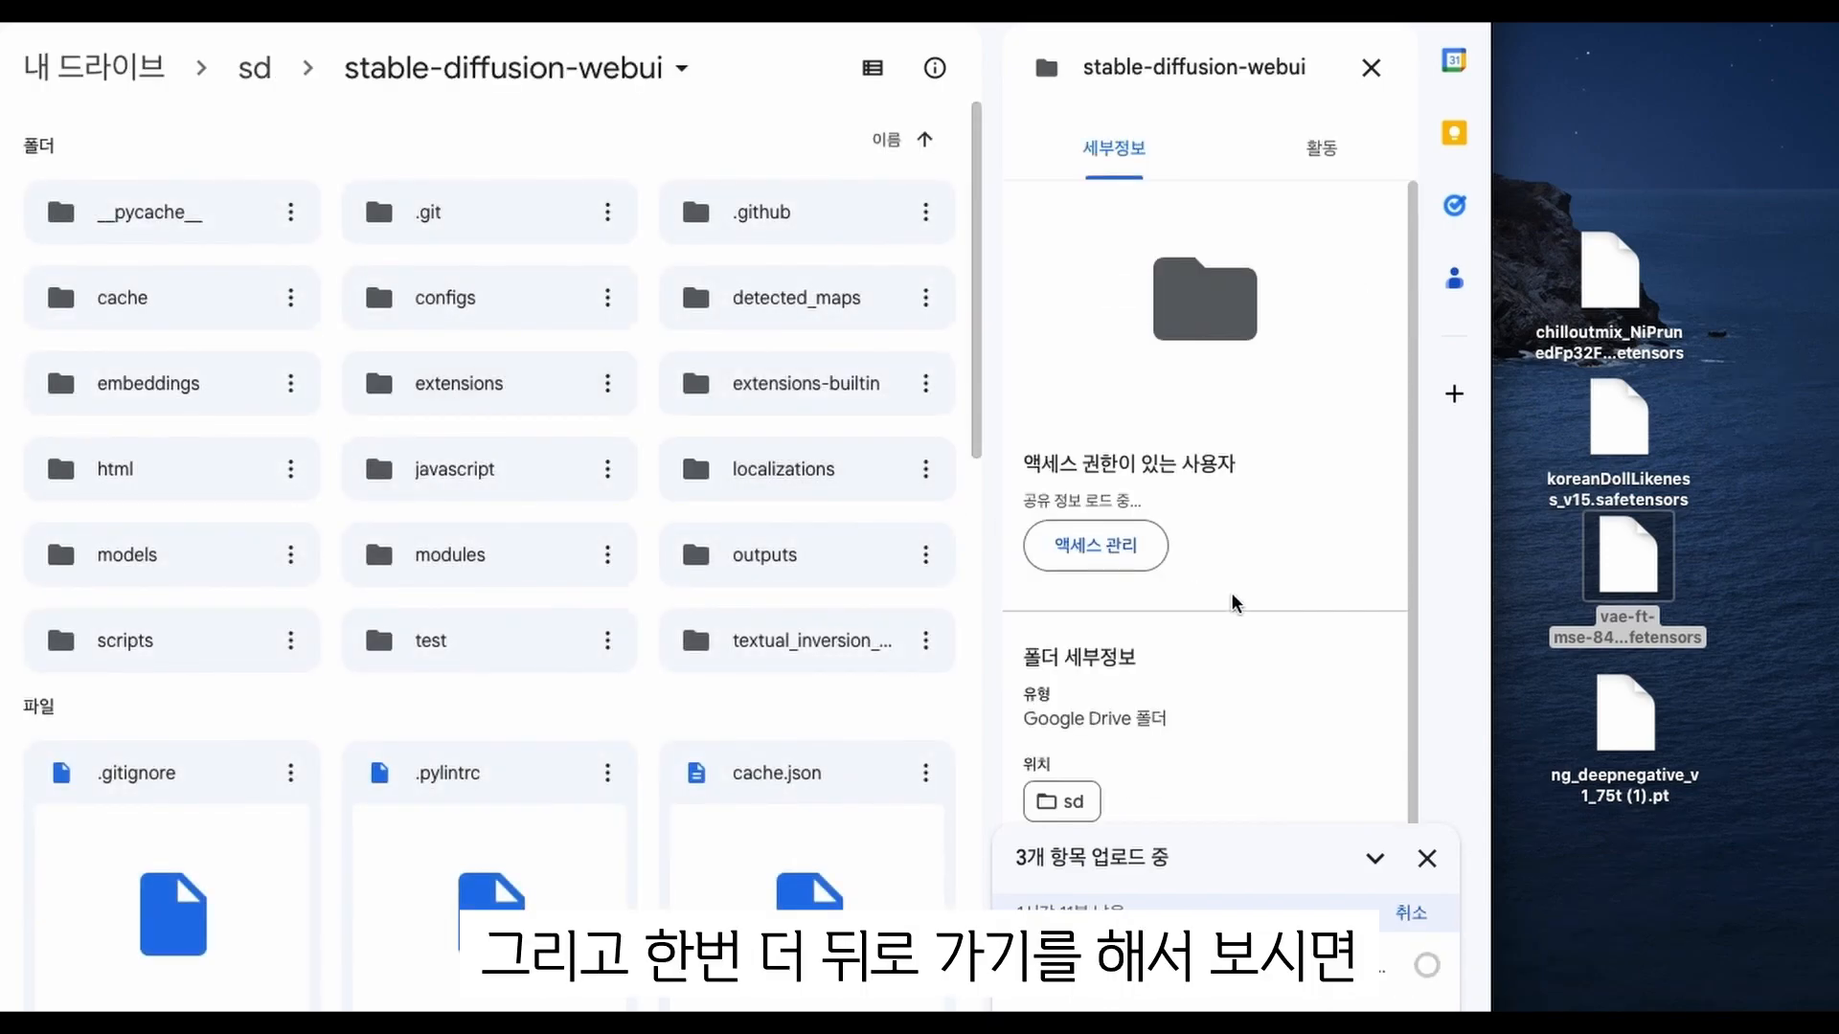
double_click(195, 403)
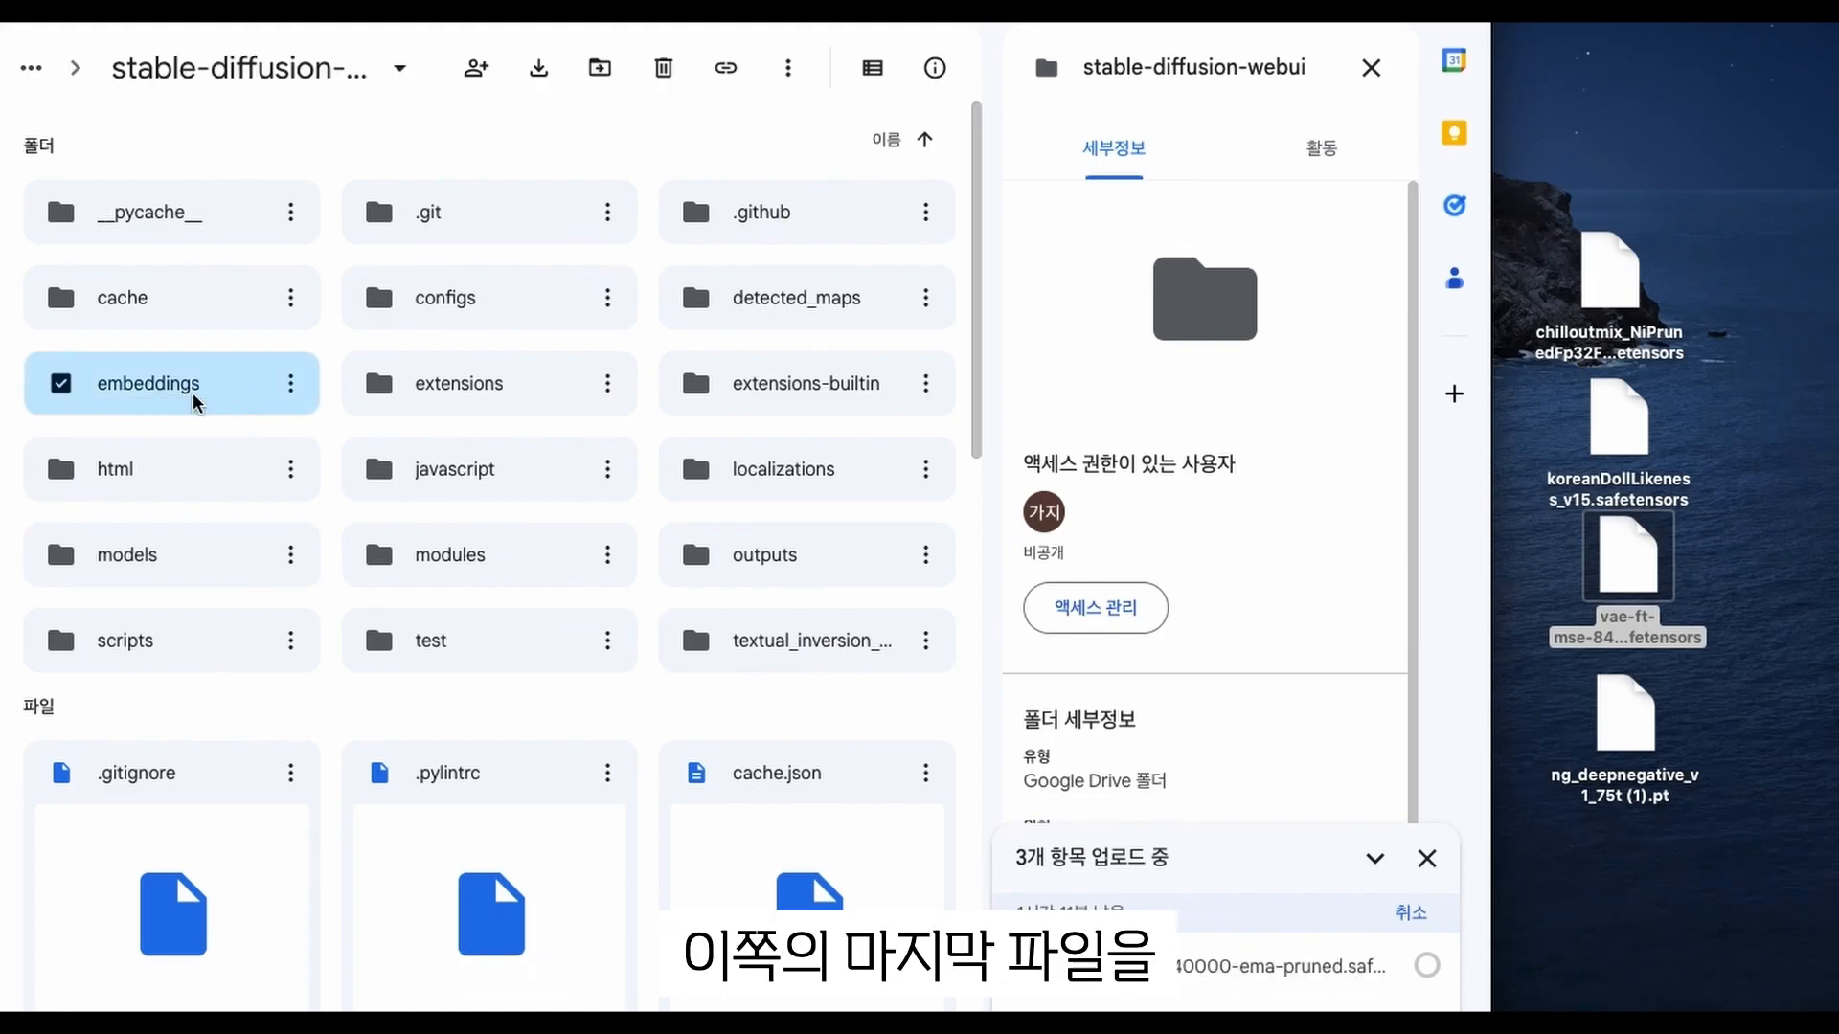
click(1623, 752)
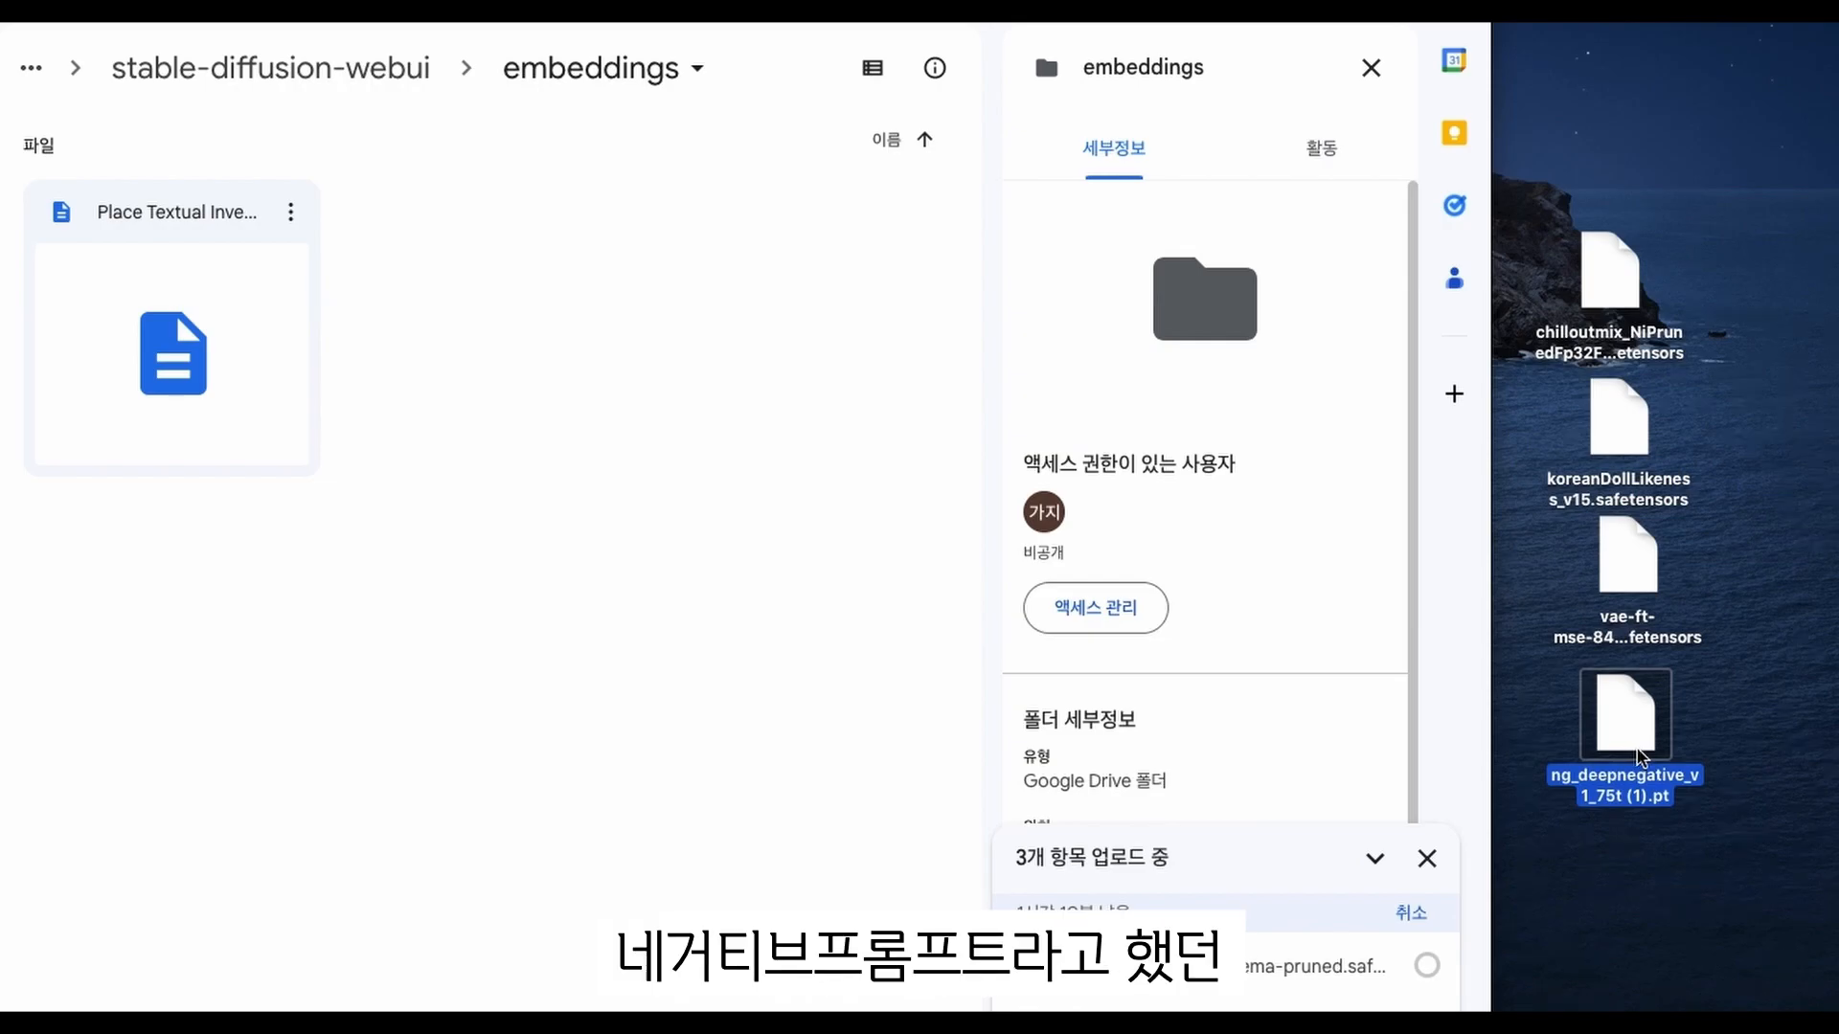
drag(1640, 757, 460, 361)
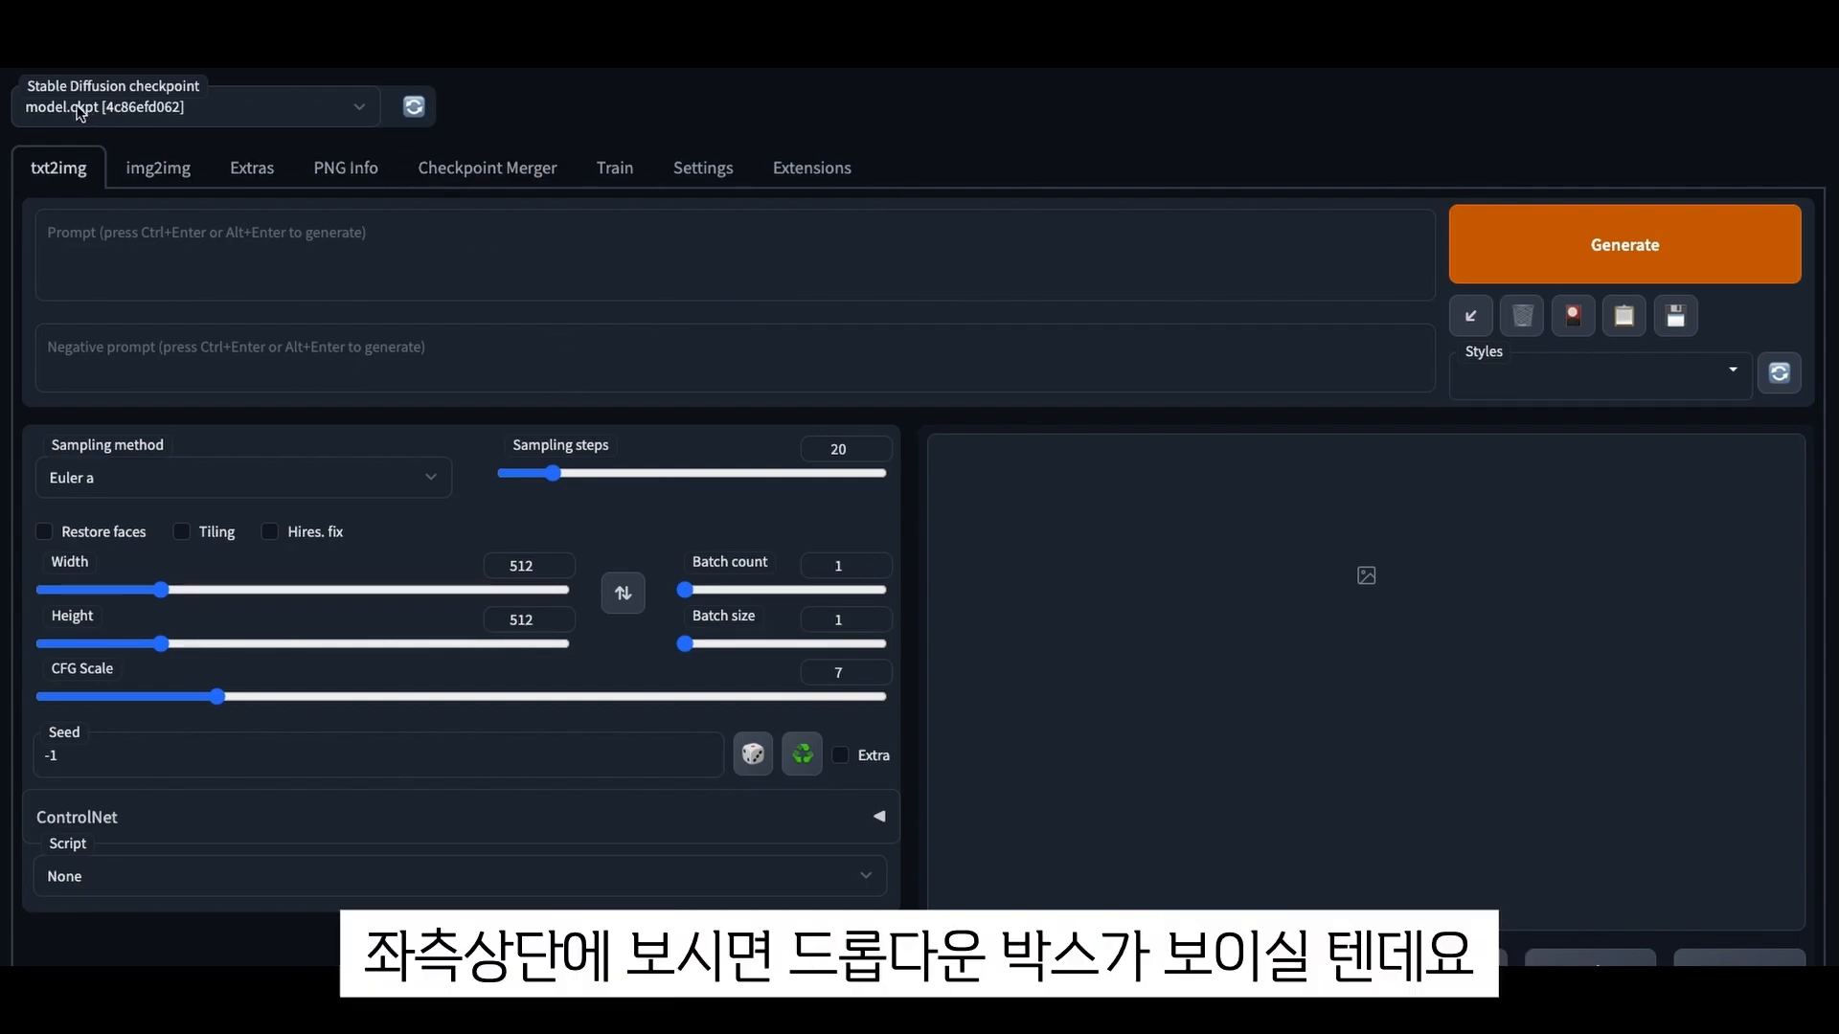
Refresh the Stable Diffusion checkpoint list and choose chilloutmix_NiPrunedFp32Fix.safetensors as the checkpoint
click(364, 117)
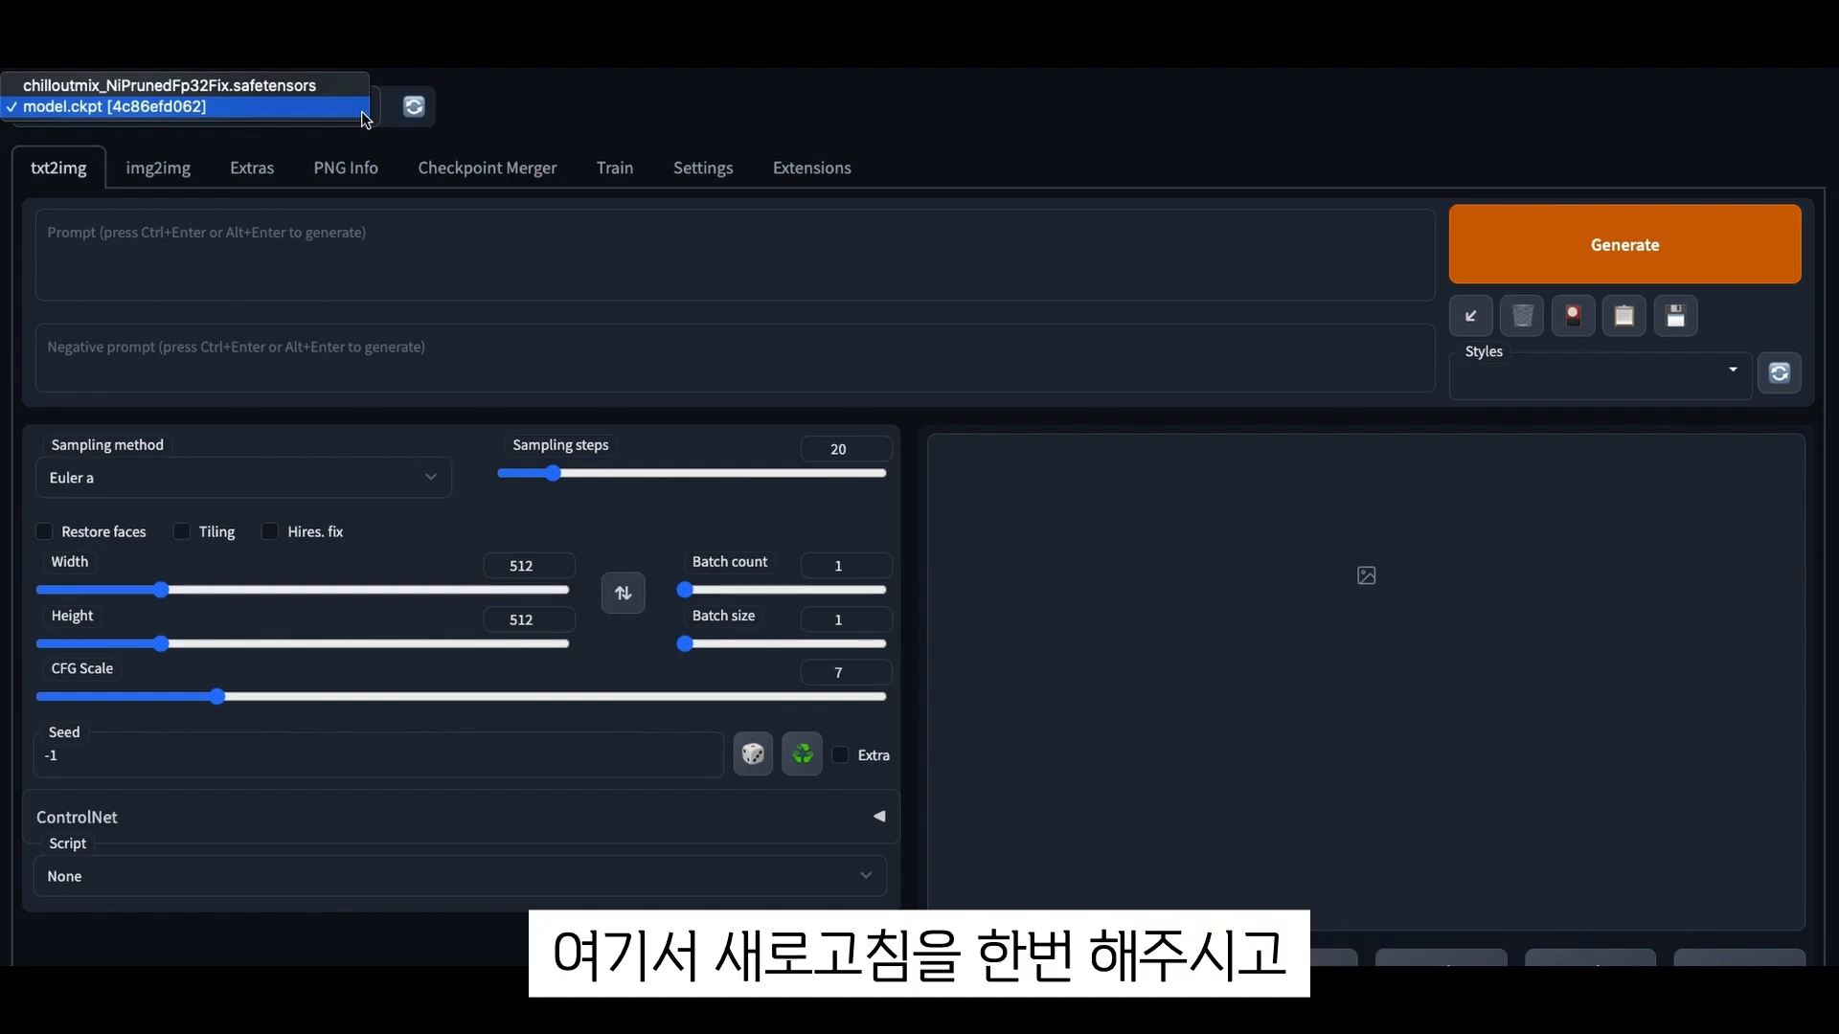
click(413, 113)
click(414, 108)
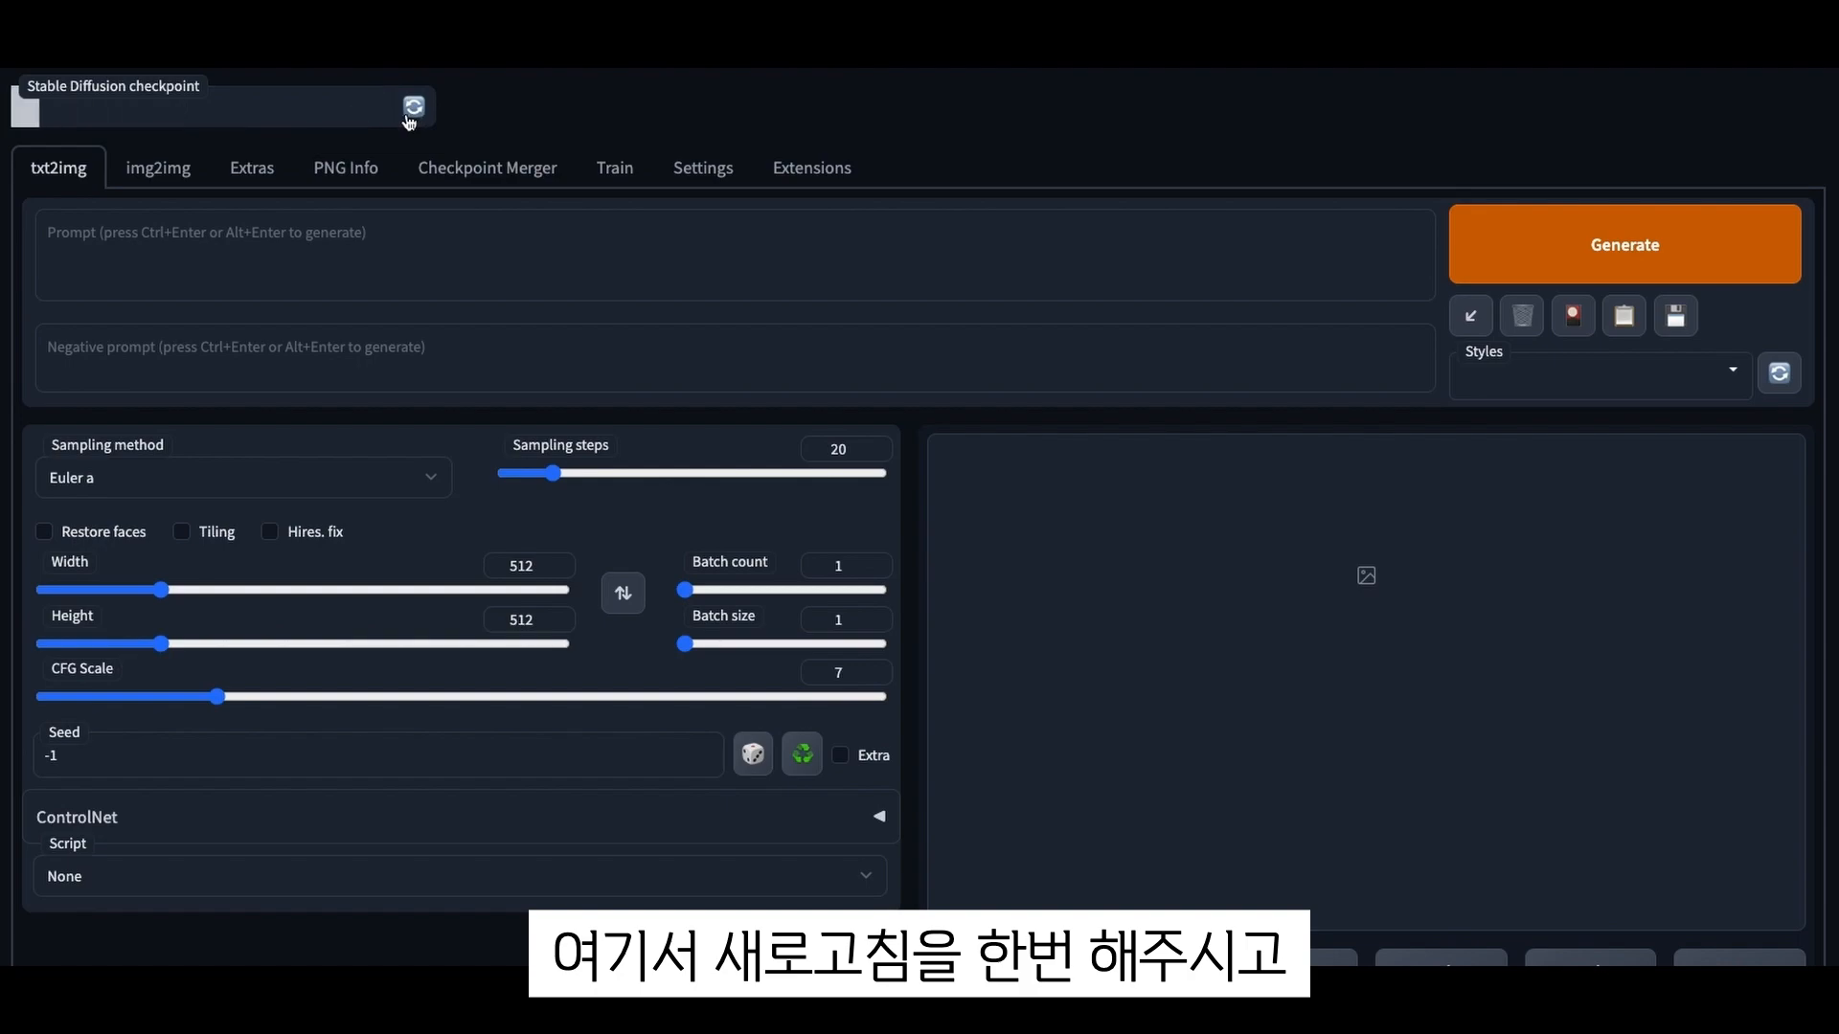
click(364, 112)
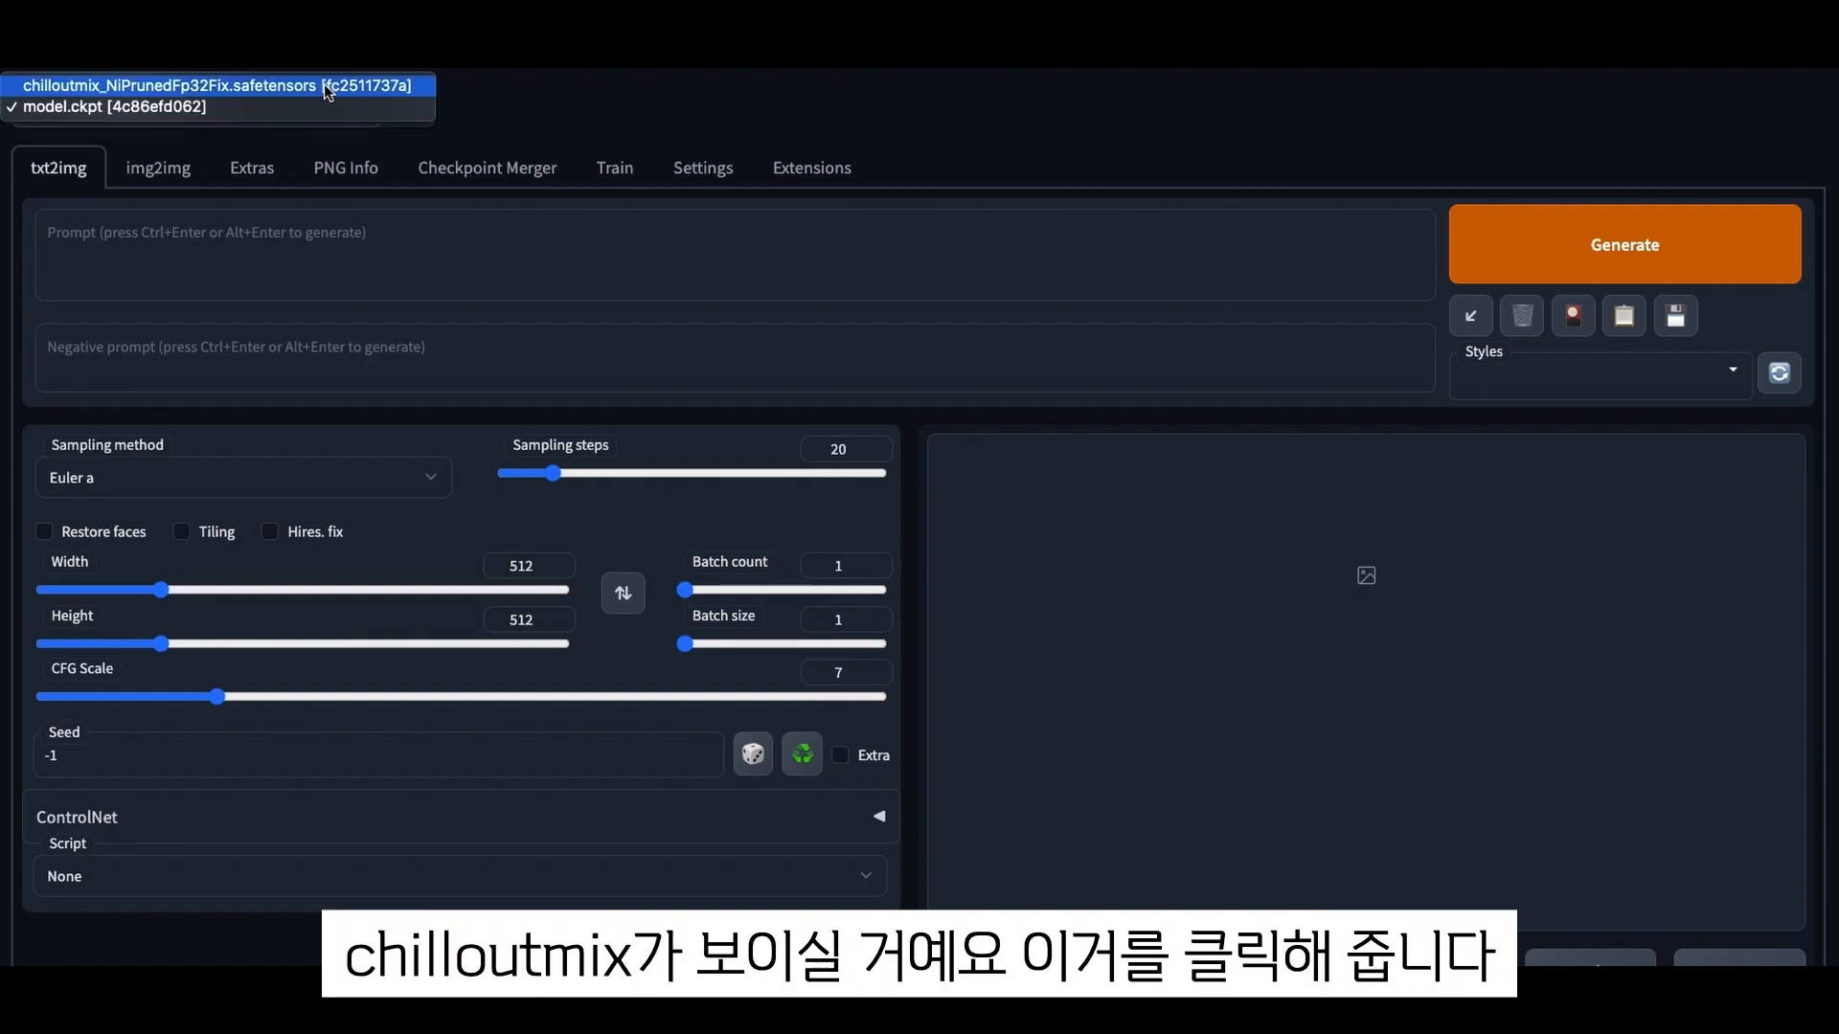
click(323, 83)
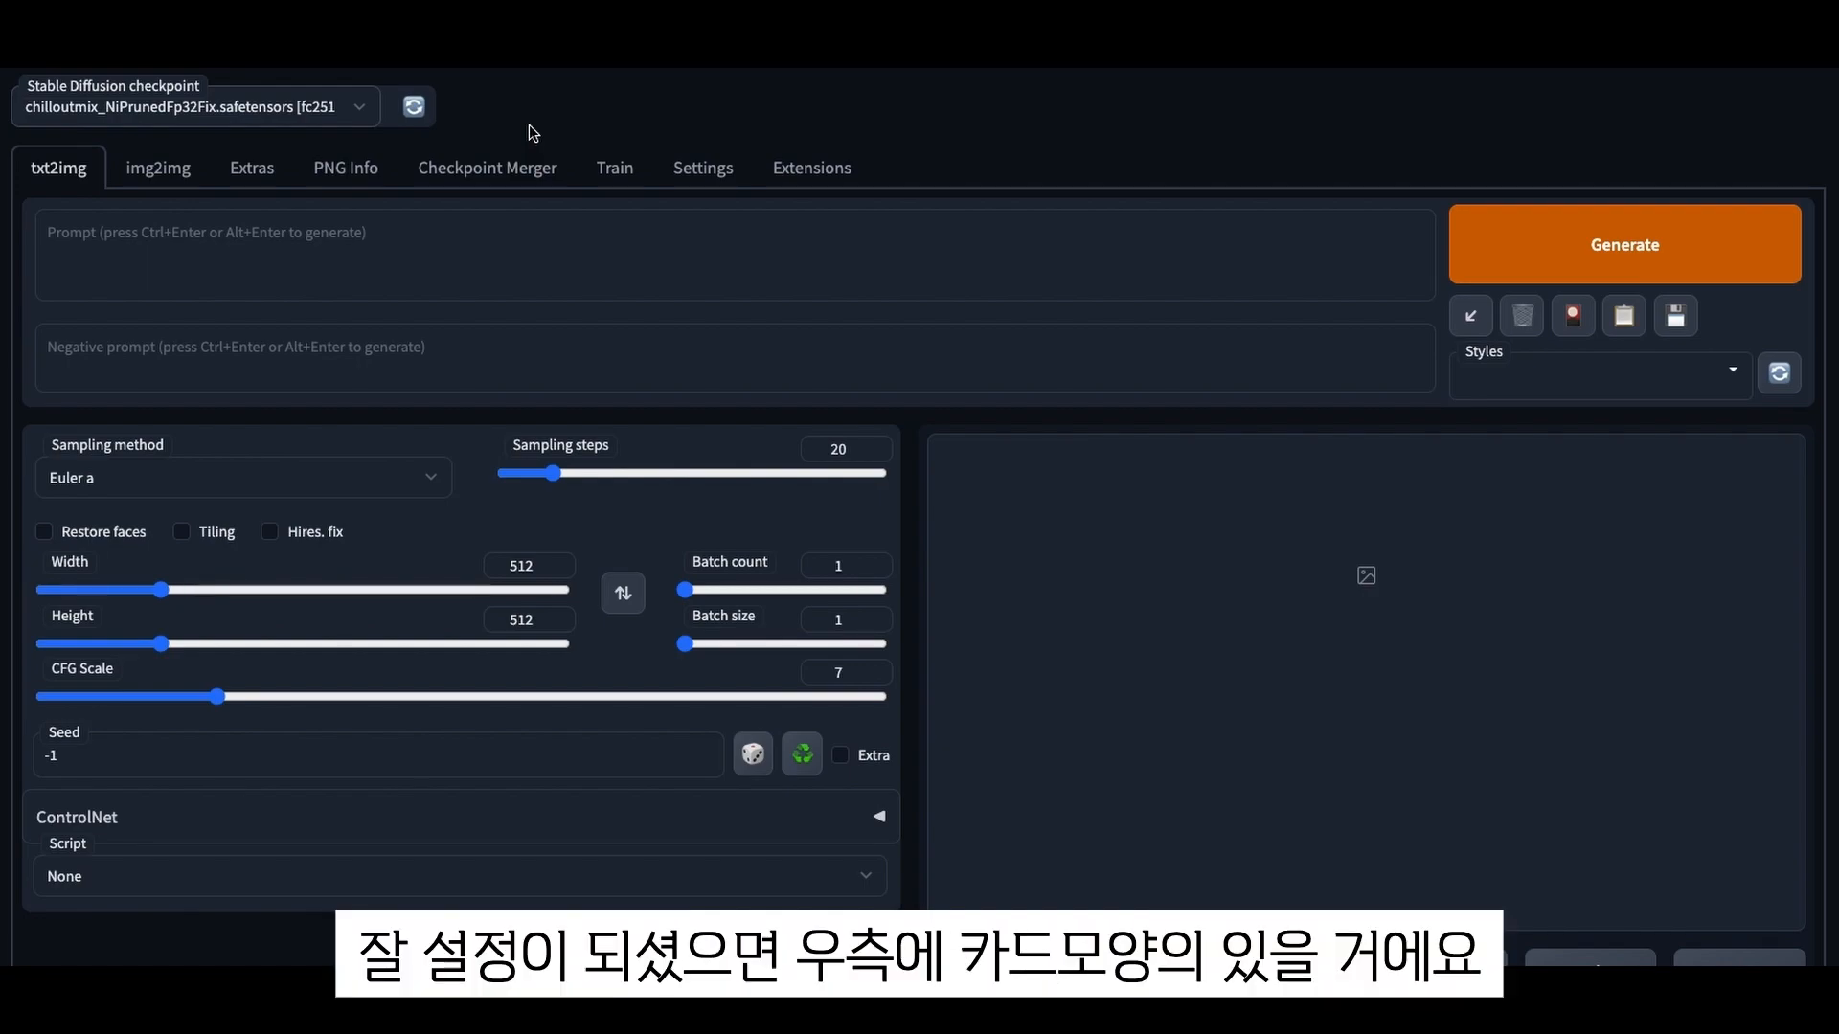
Show the extra networks, refresh the Lora list and add koreanDollLikeness_v15 to the prompt
click(1574, 316)
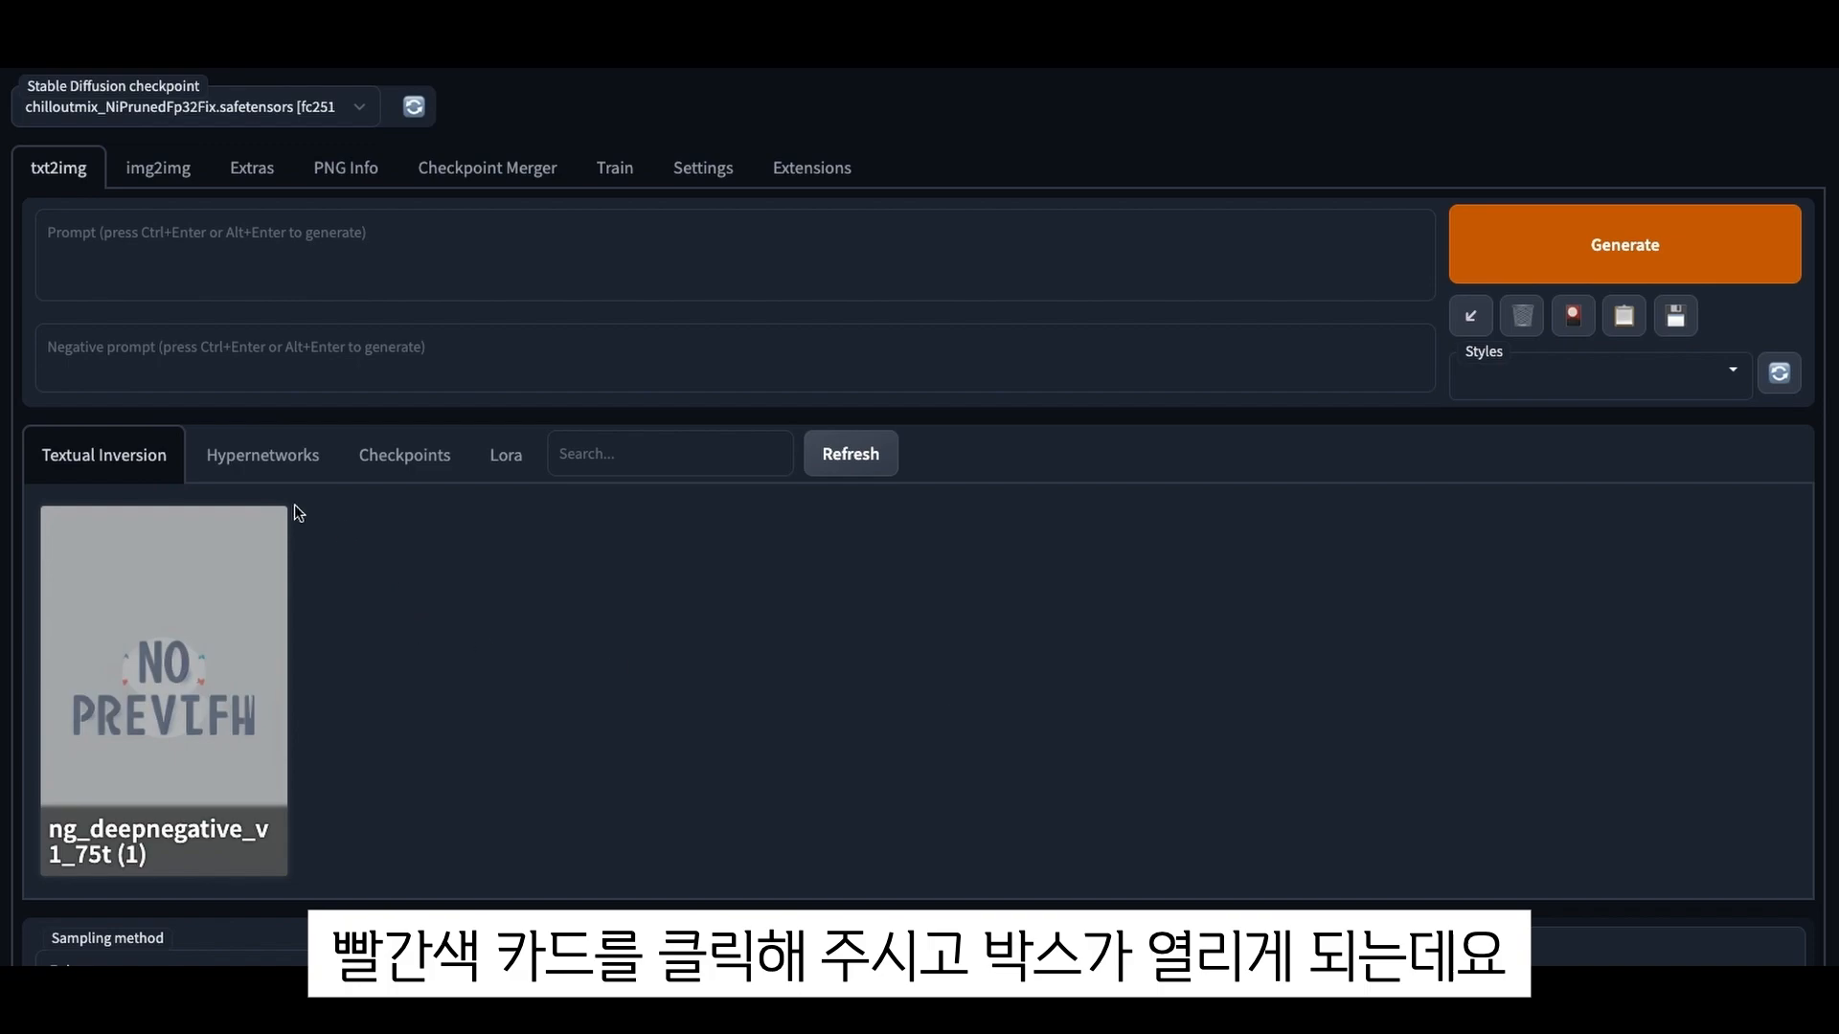
click(508, 457)
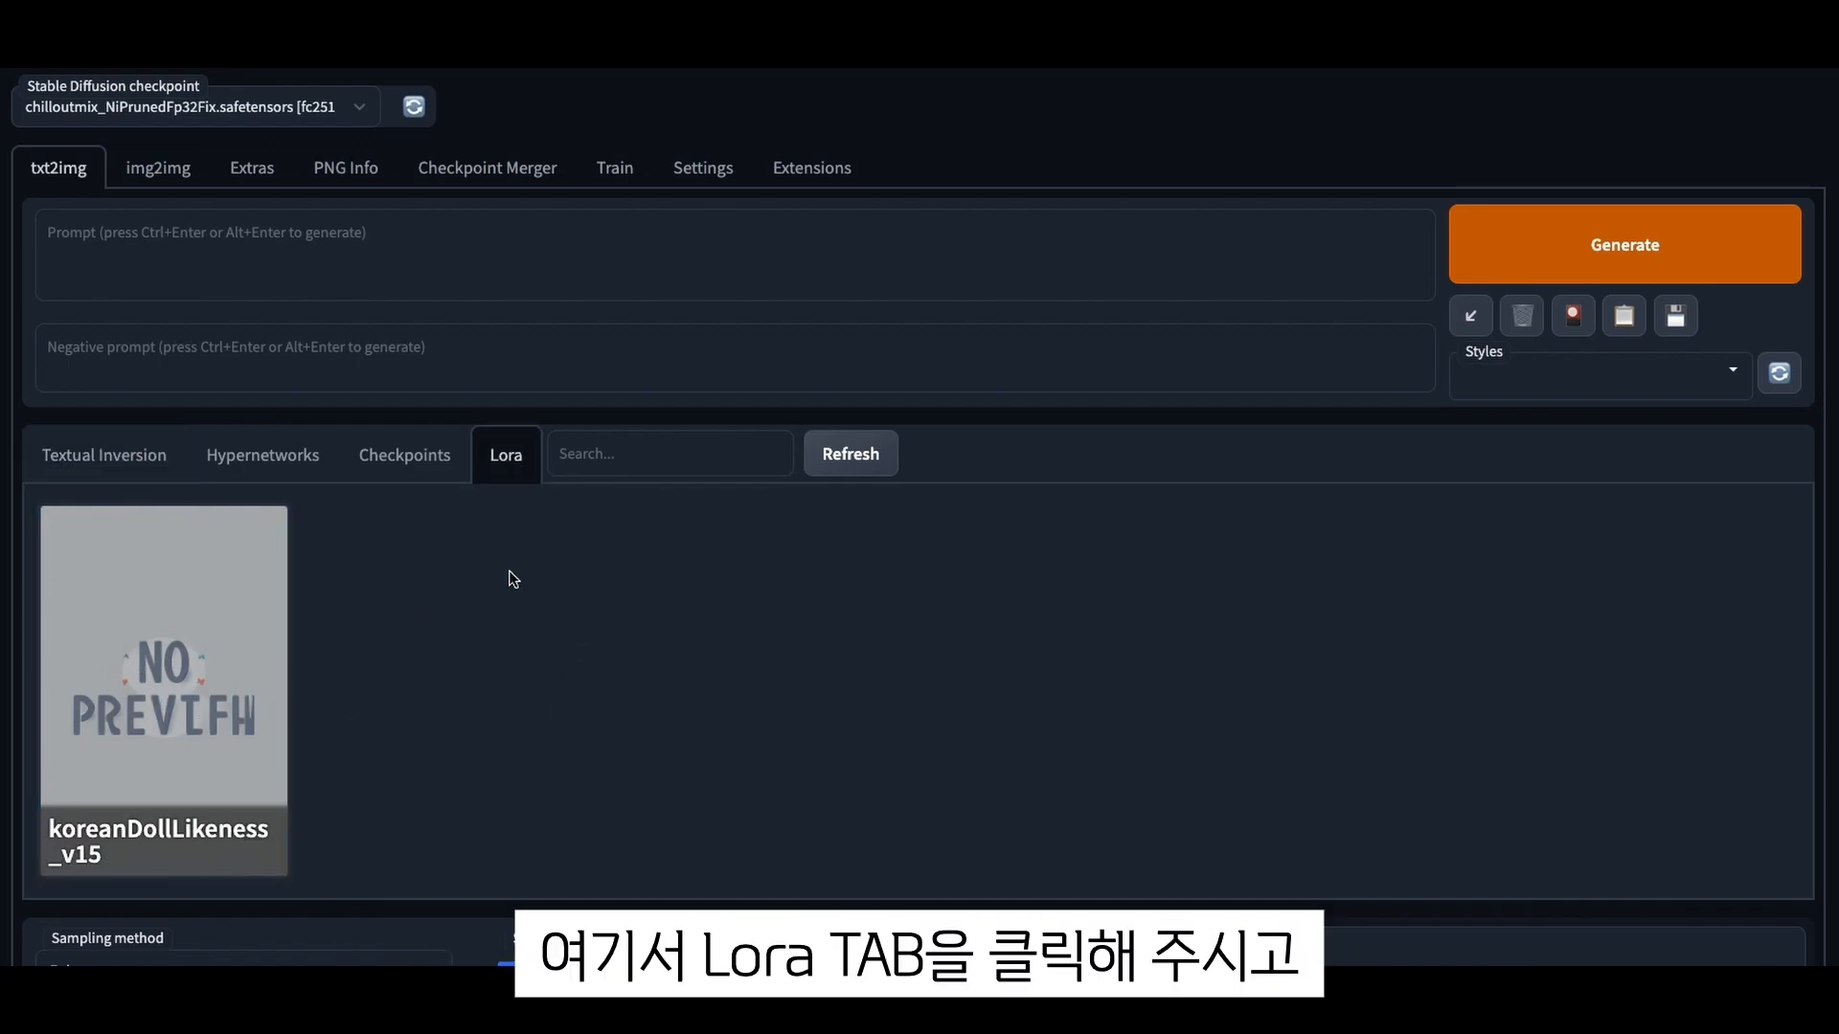
click(850, 455)
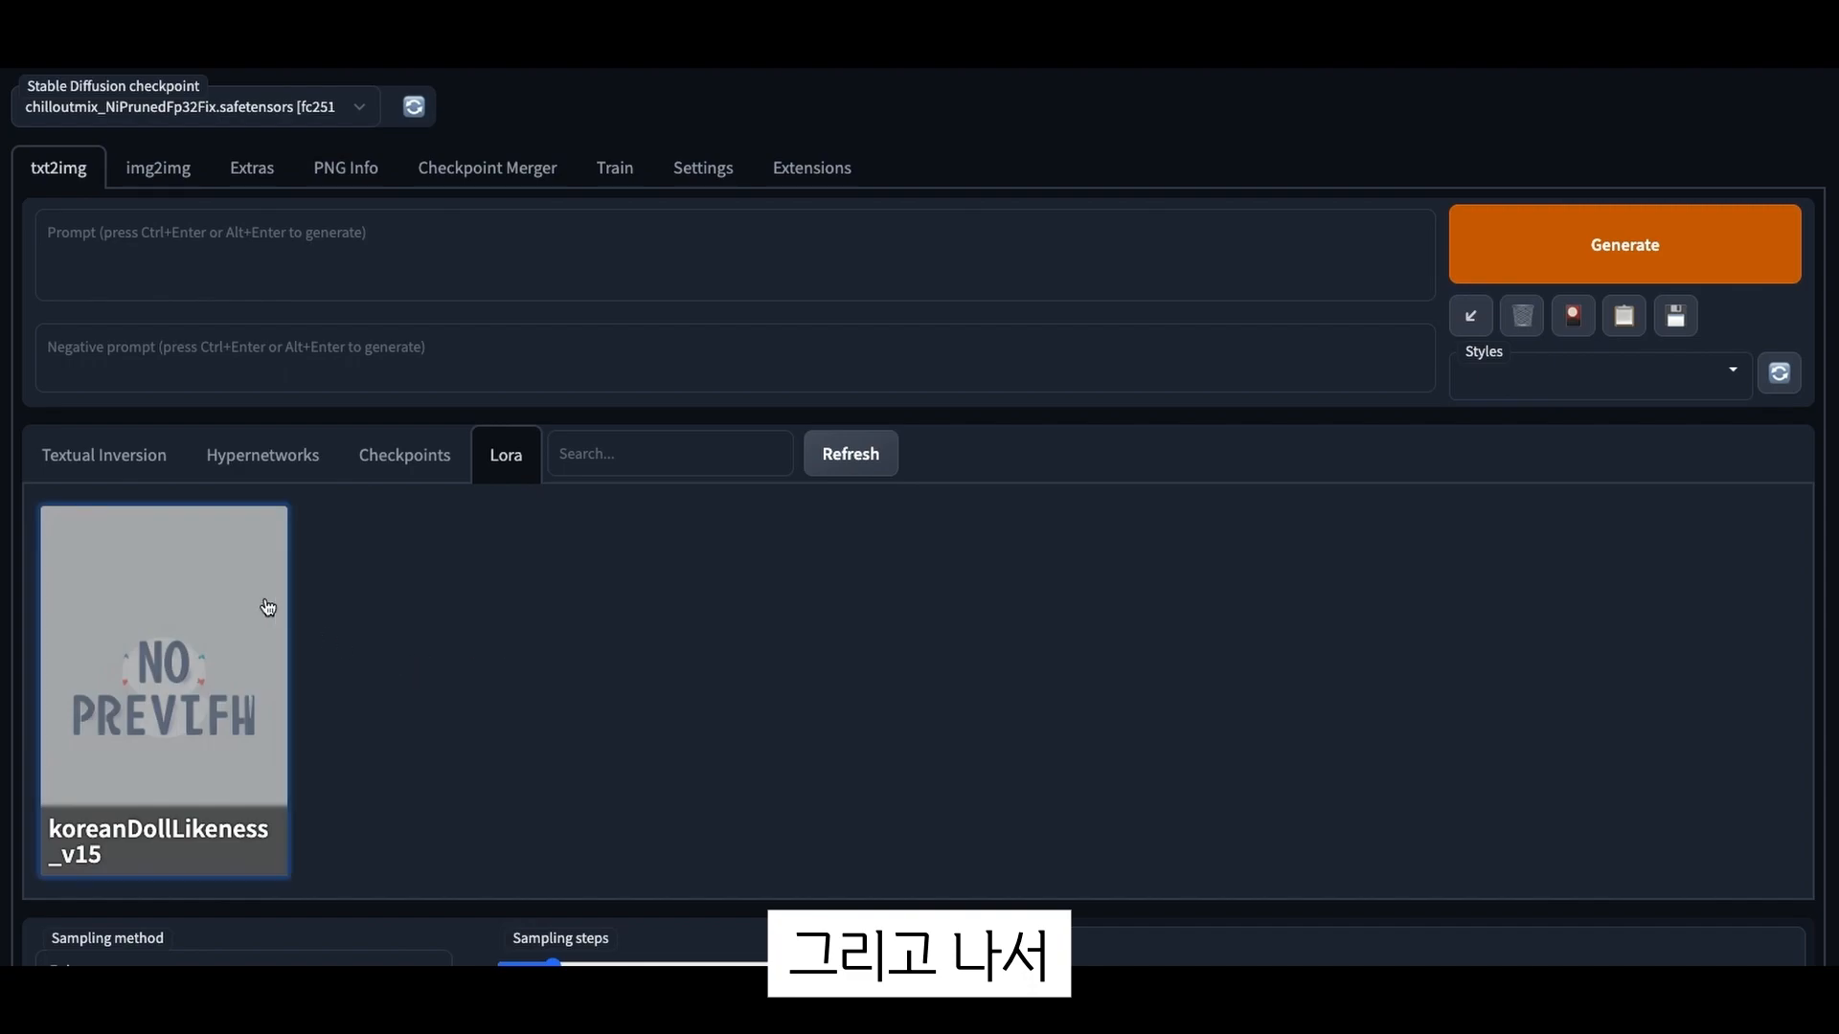
scroll(374, 649, down, 1)
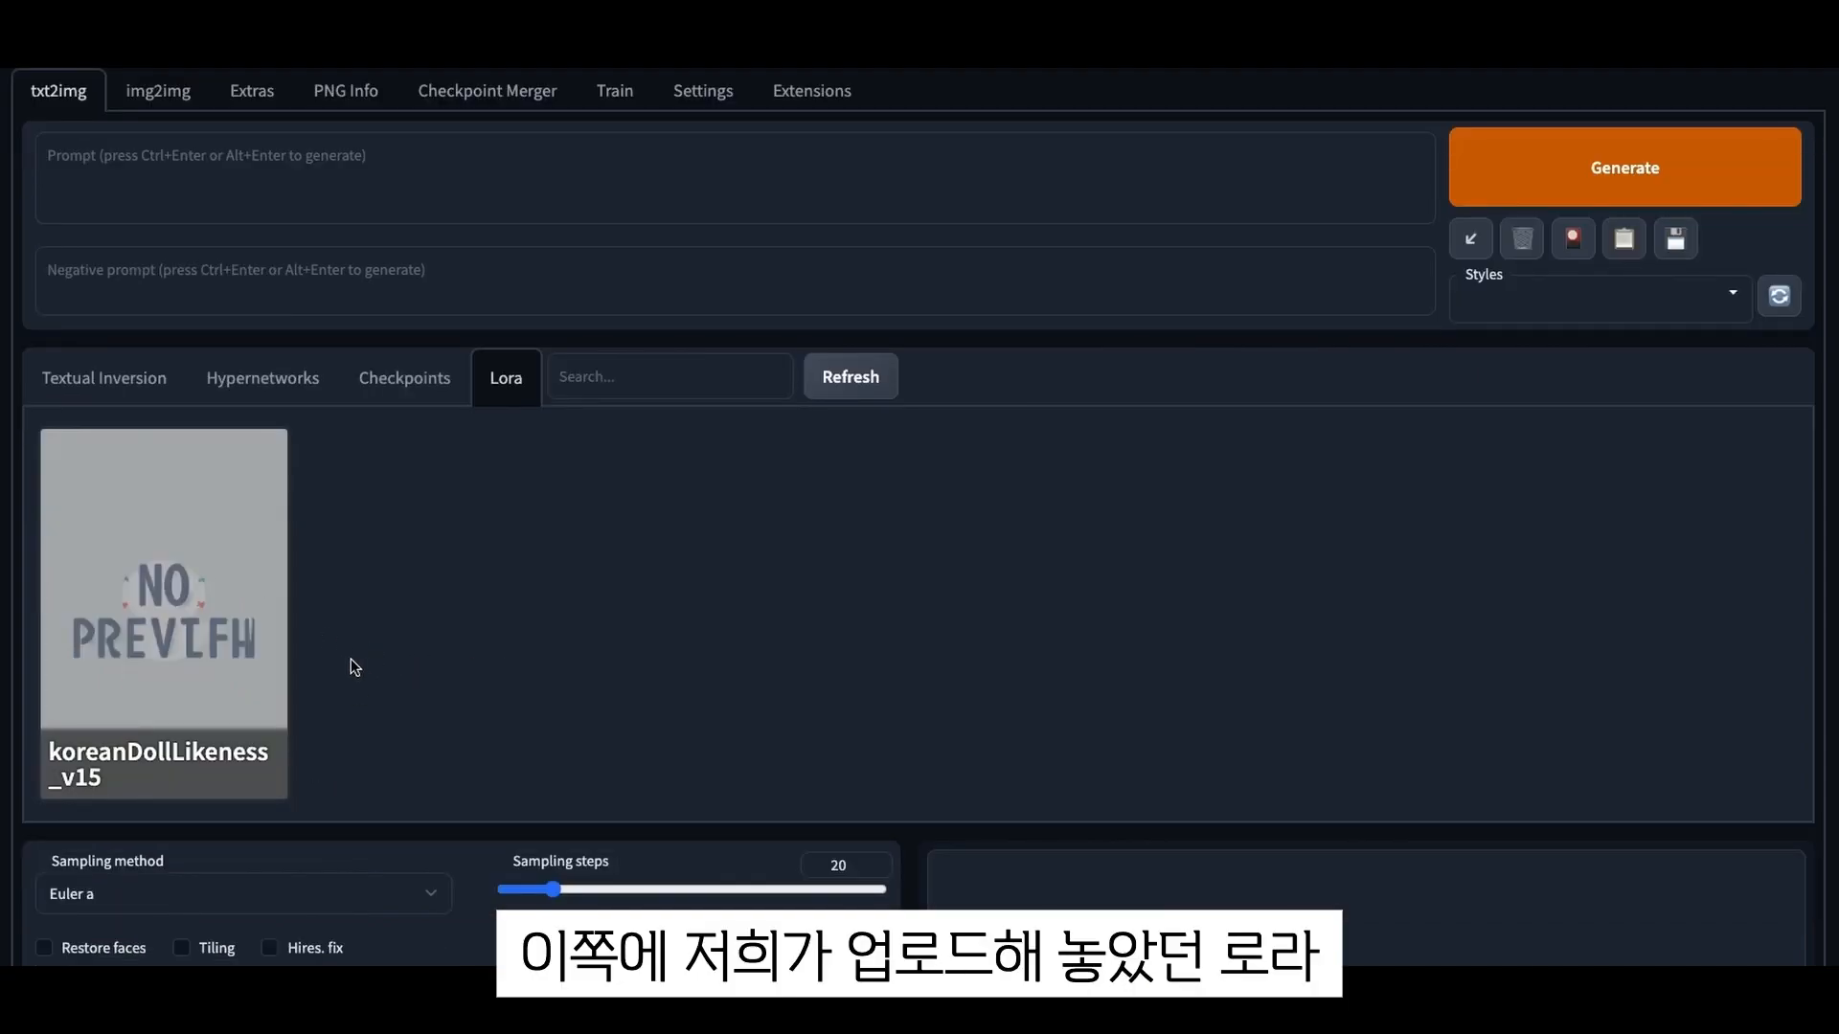
click(236, 611)
scroll(236, 611, up, 1)
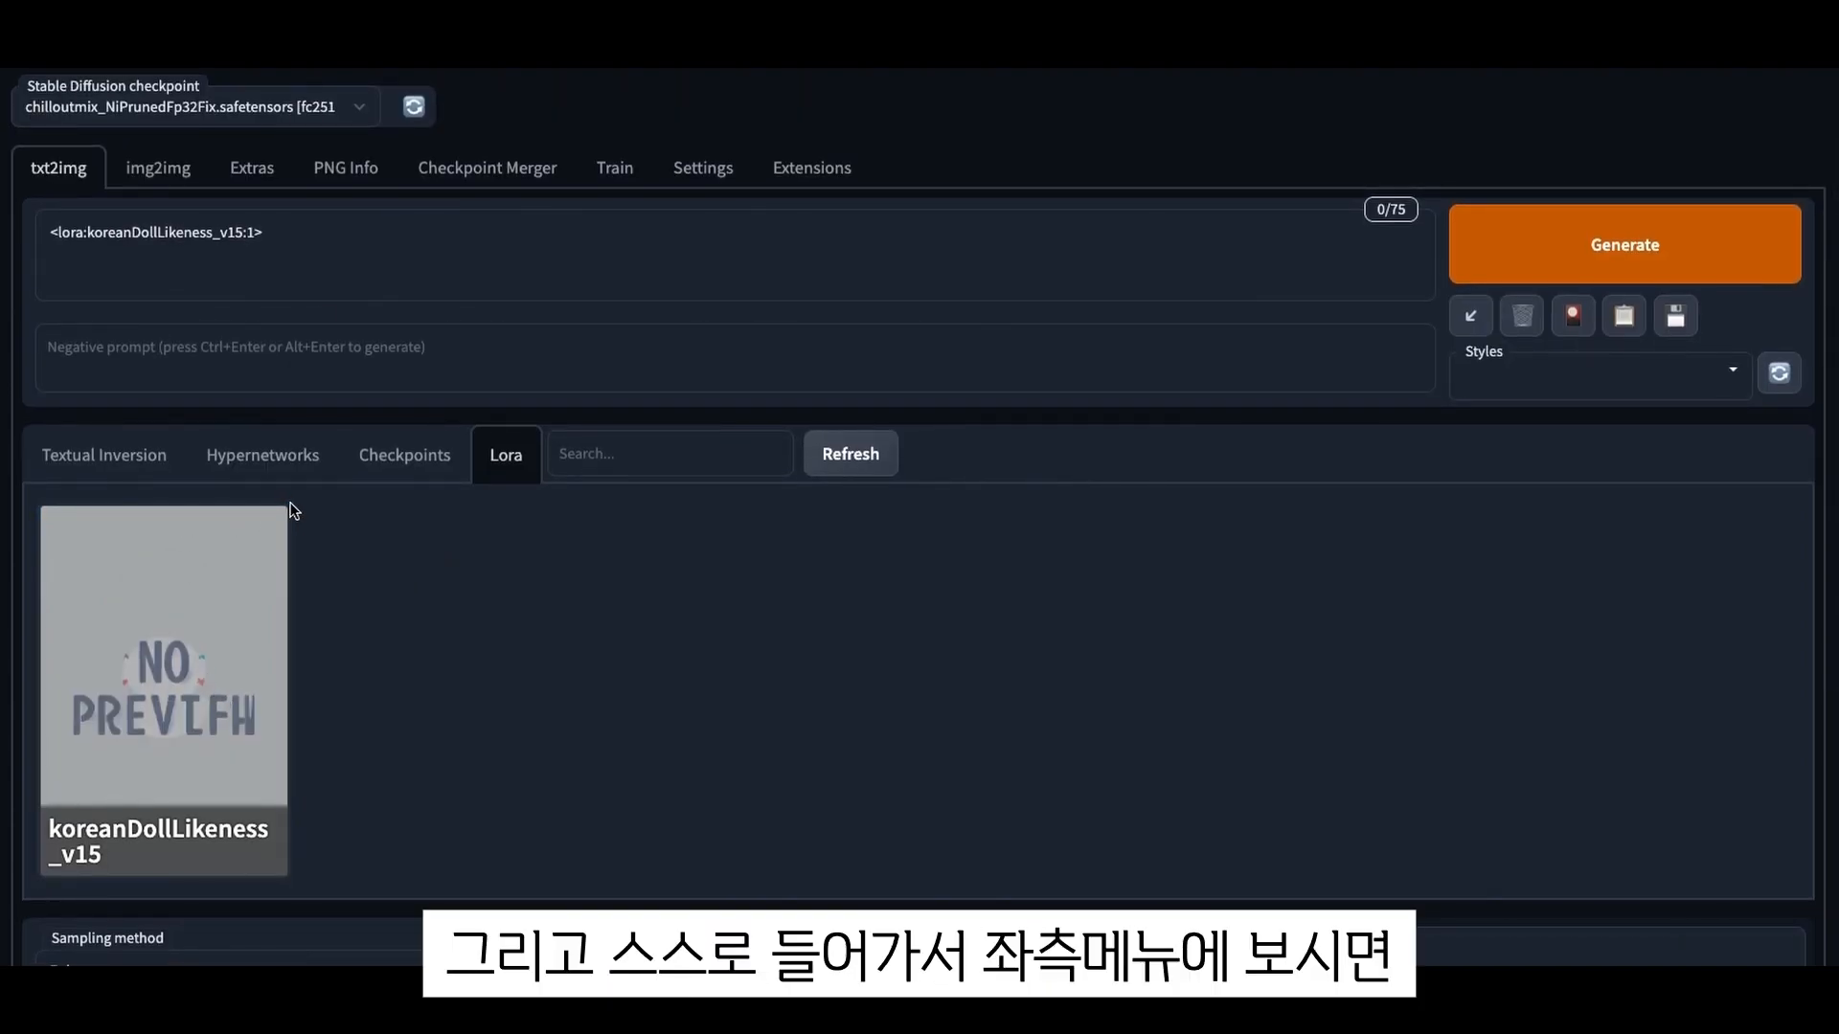
Refresh the SD VAE list in the Stable Diffusion settings, choose vae-ft-mse-840000-ema-pruned.safetensors, apply the settings and return to txt2img
click(700, 174)
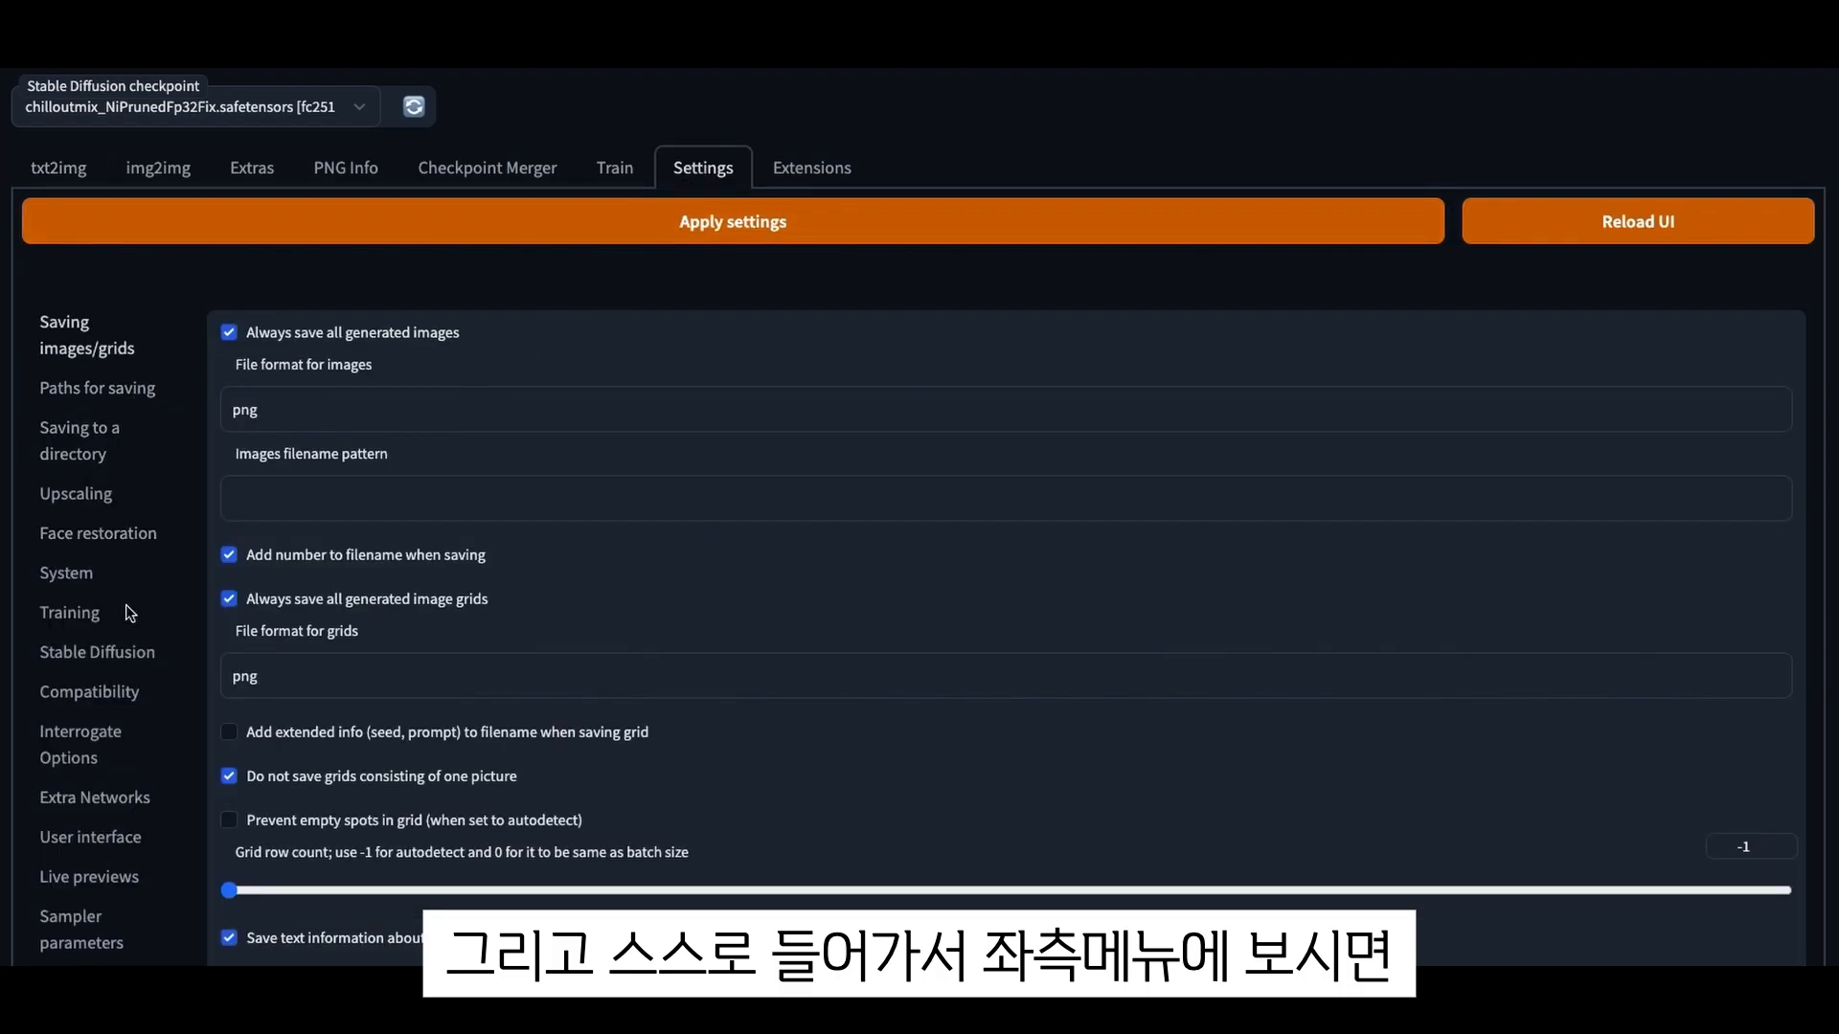
click(123, 655)
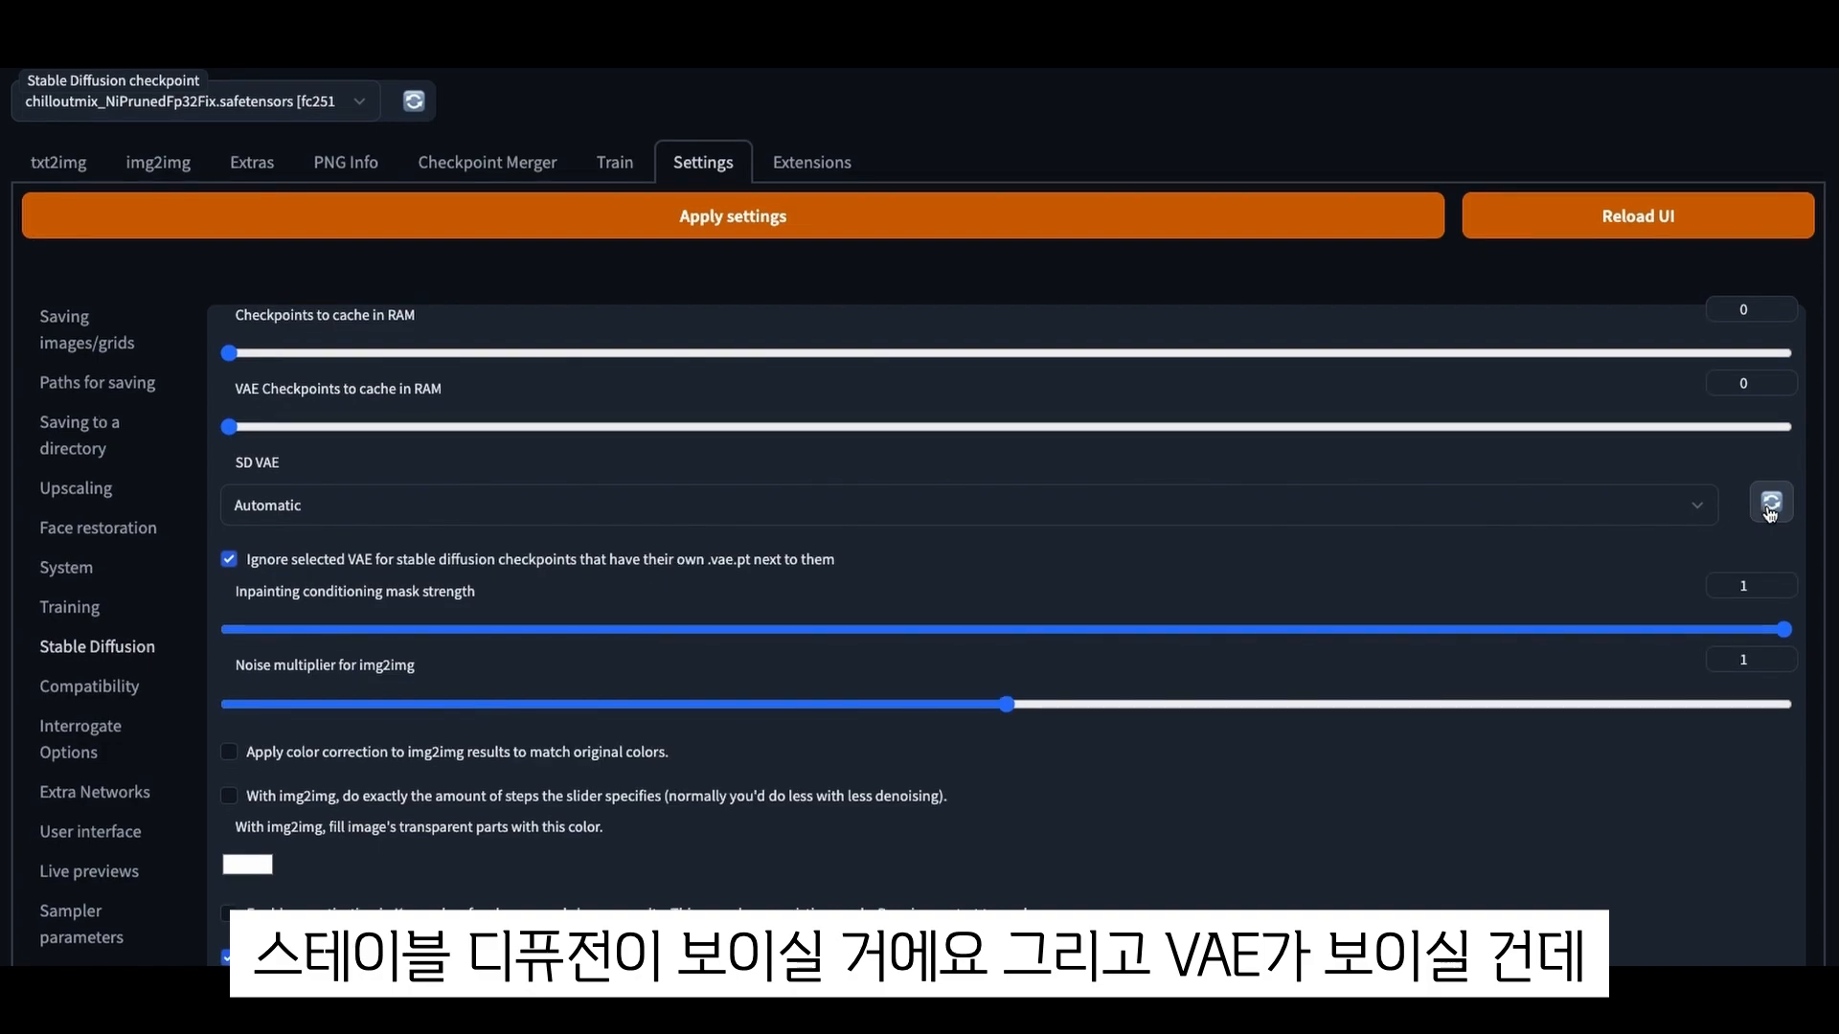
click(1770, 507)
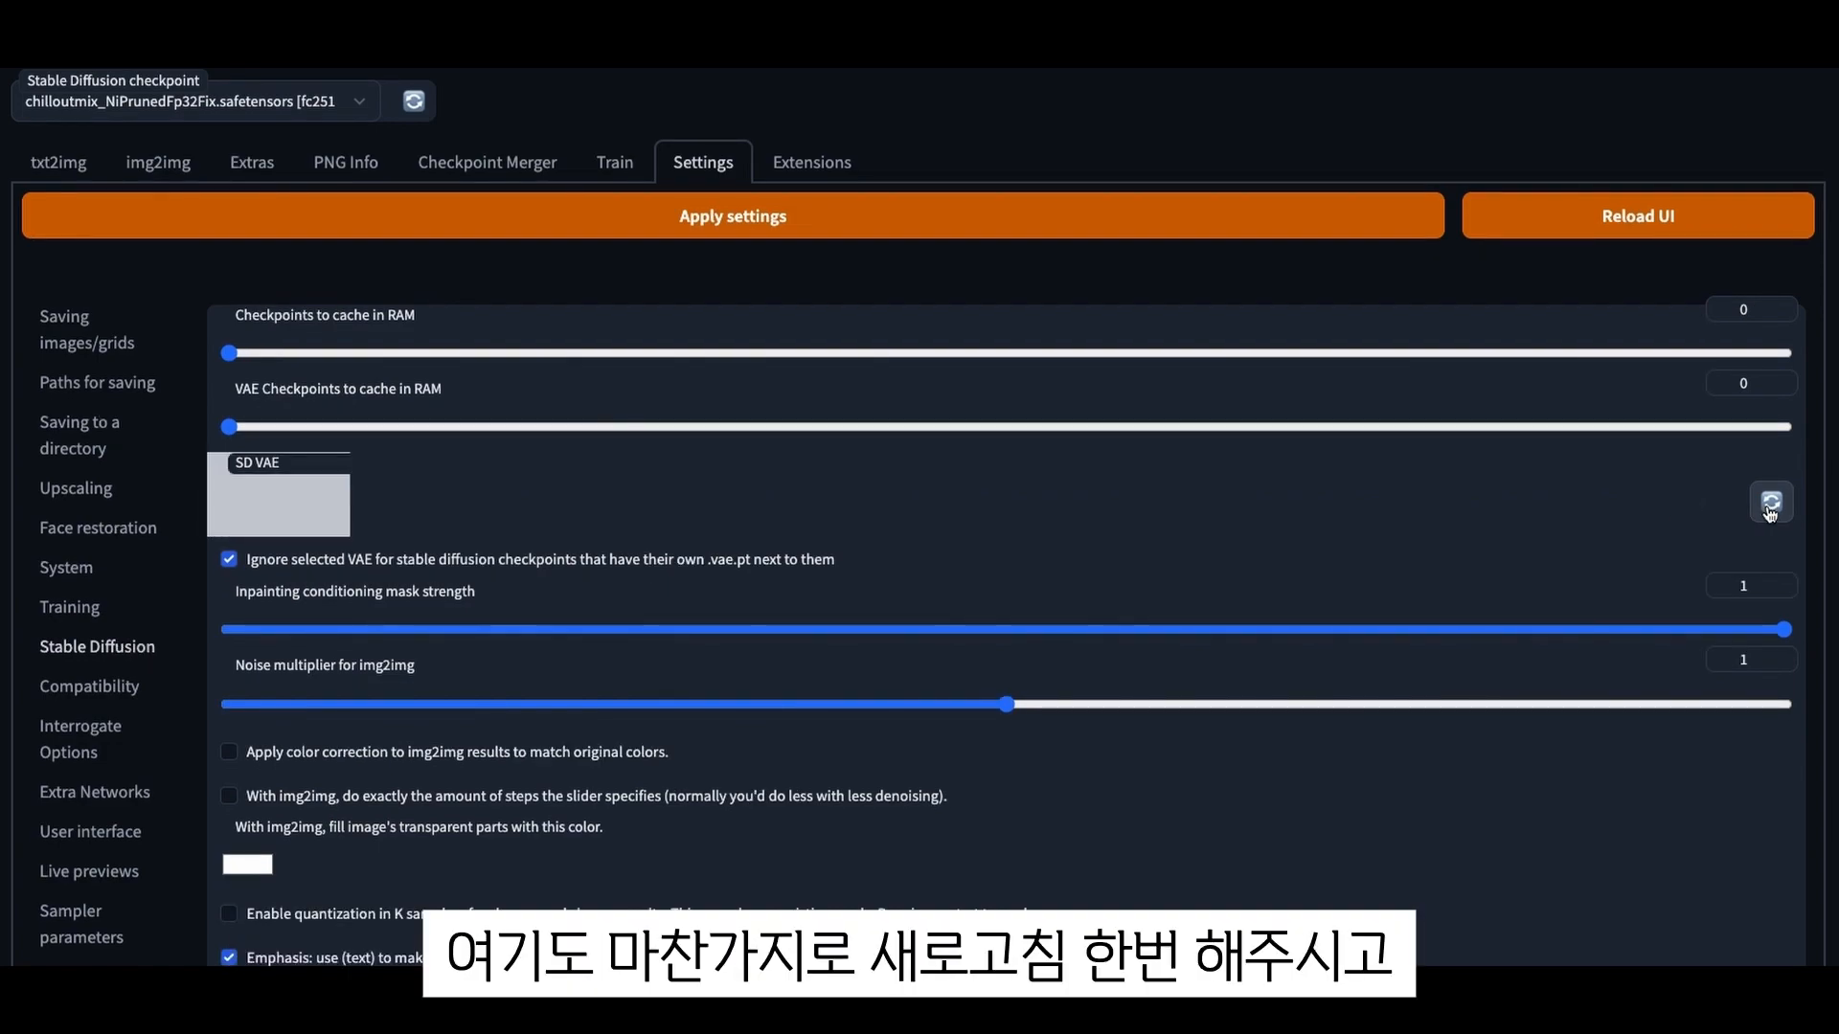
click(1701, 512)
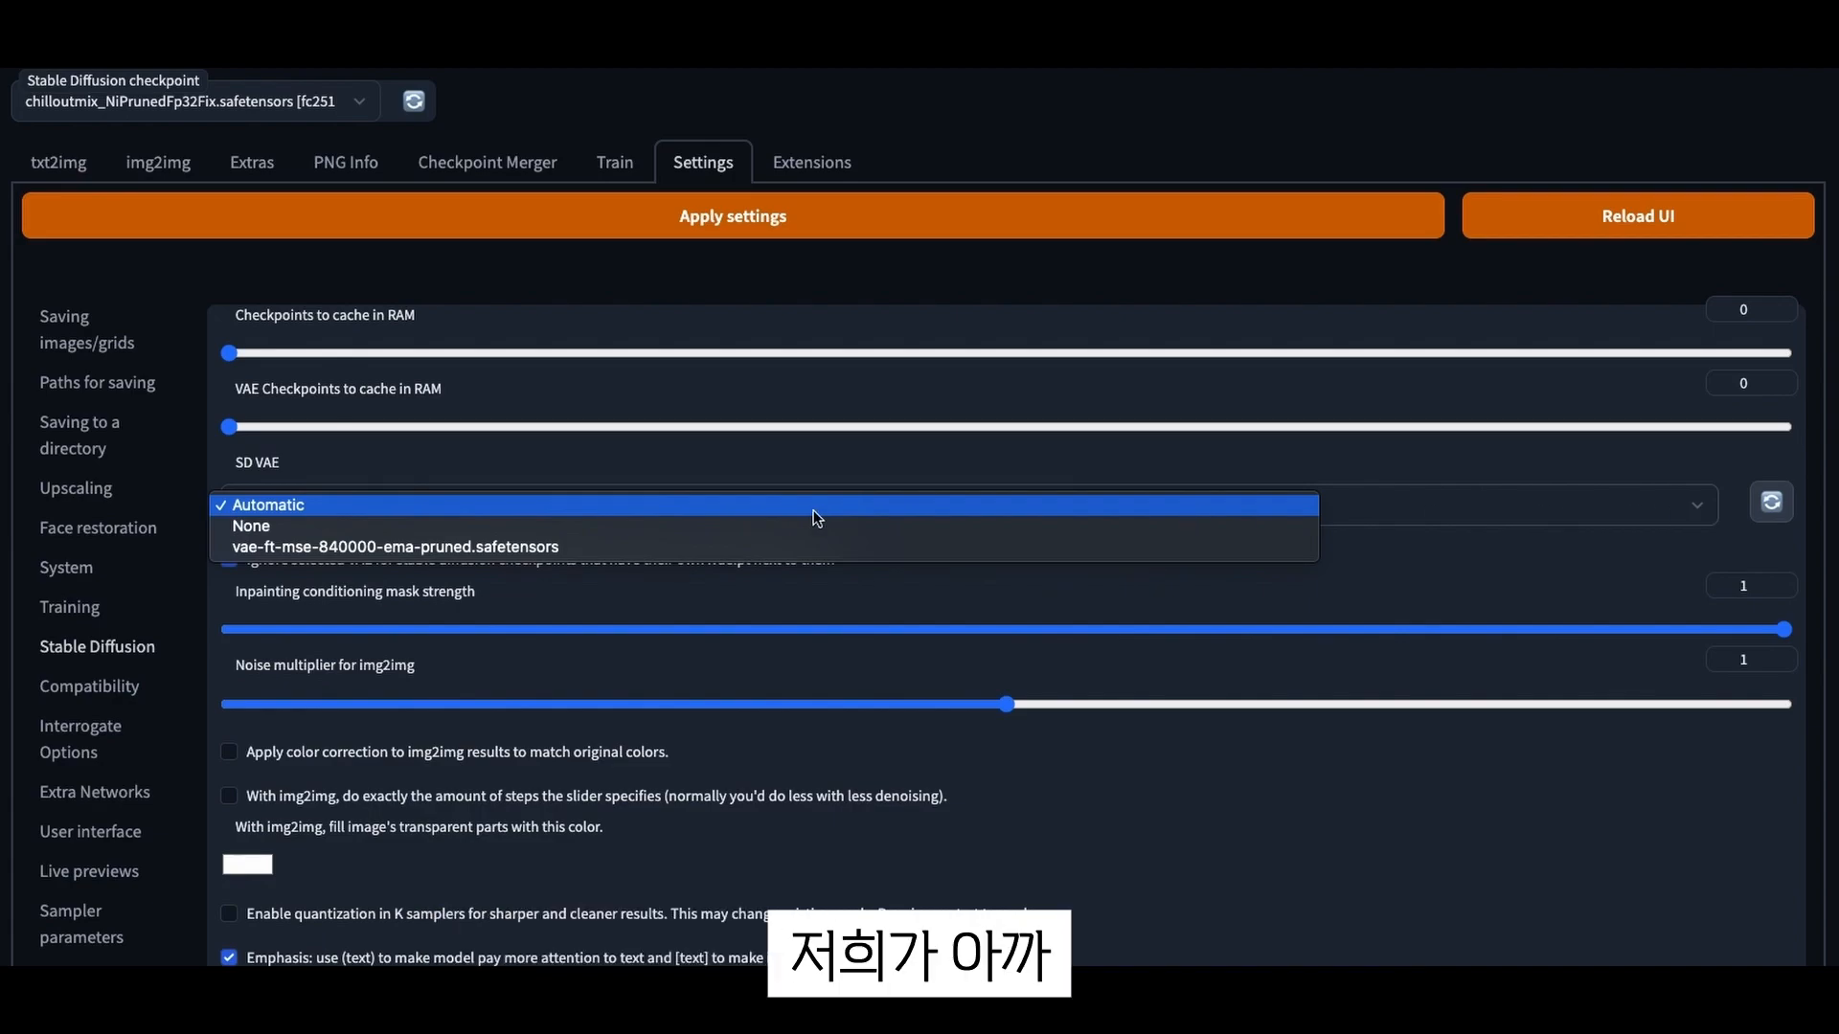
click(381, 548)
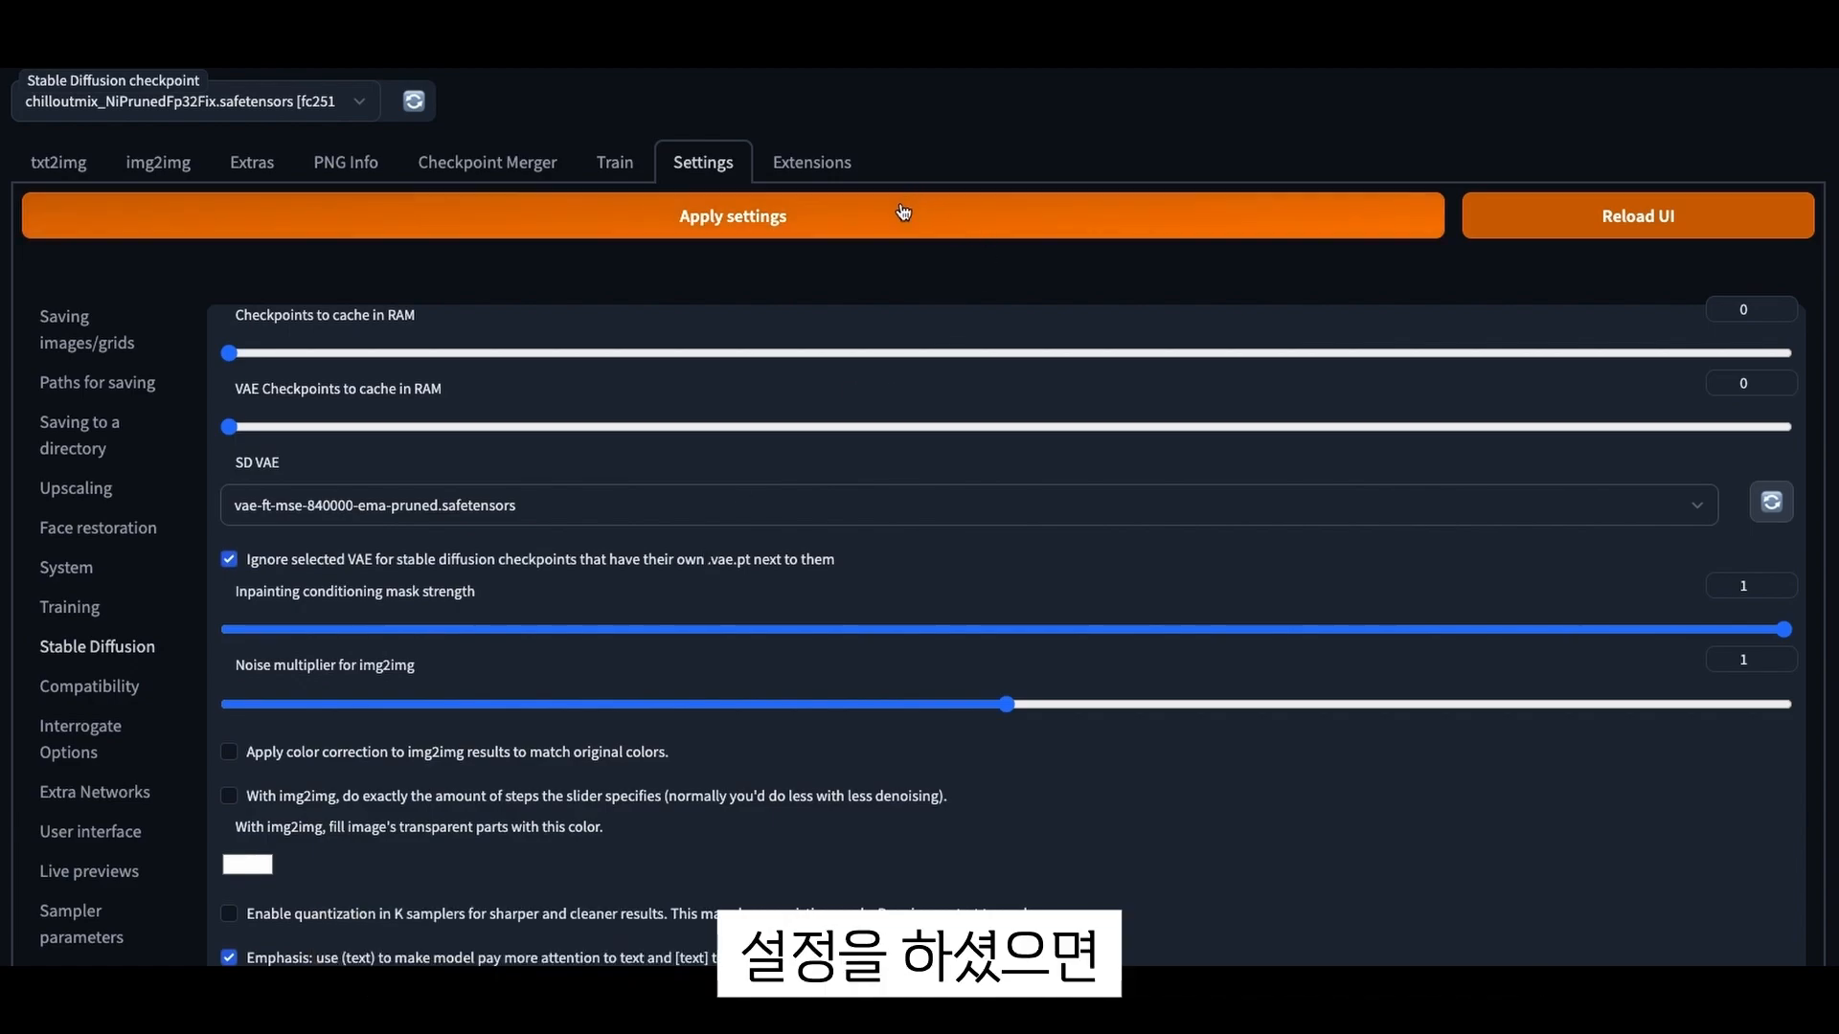
click(866, 222)
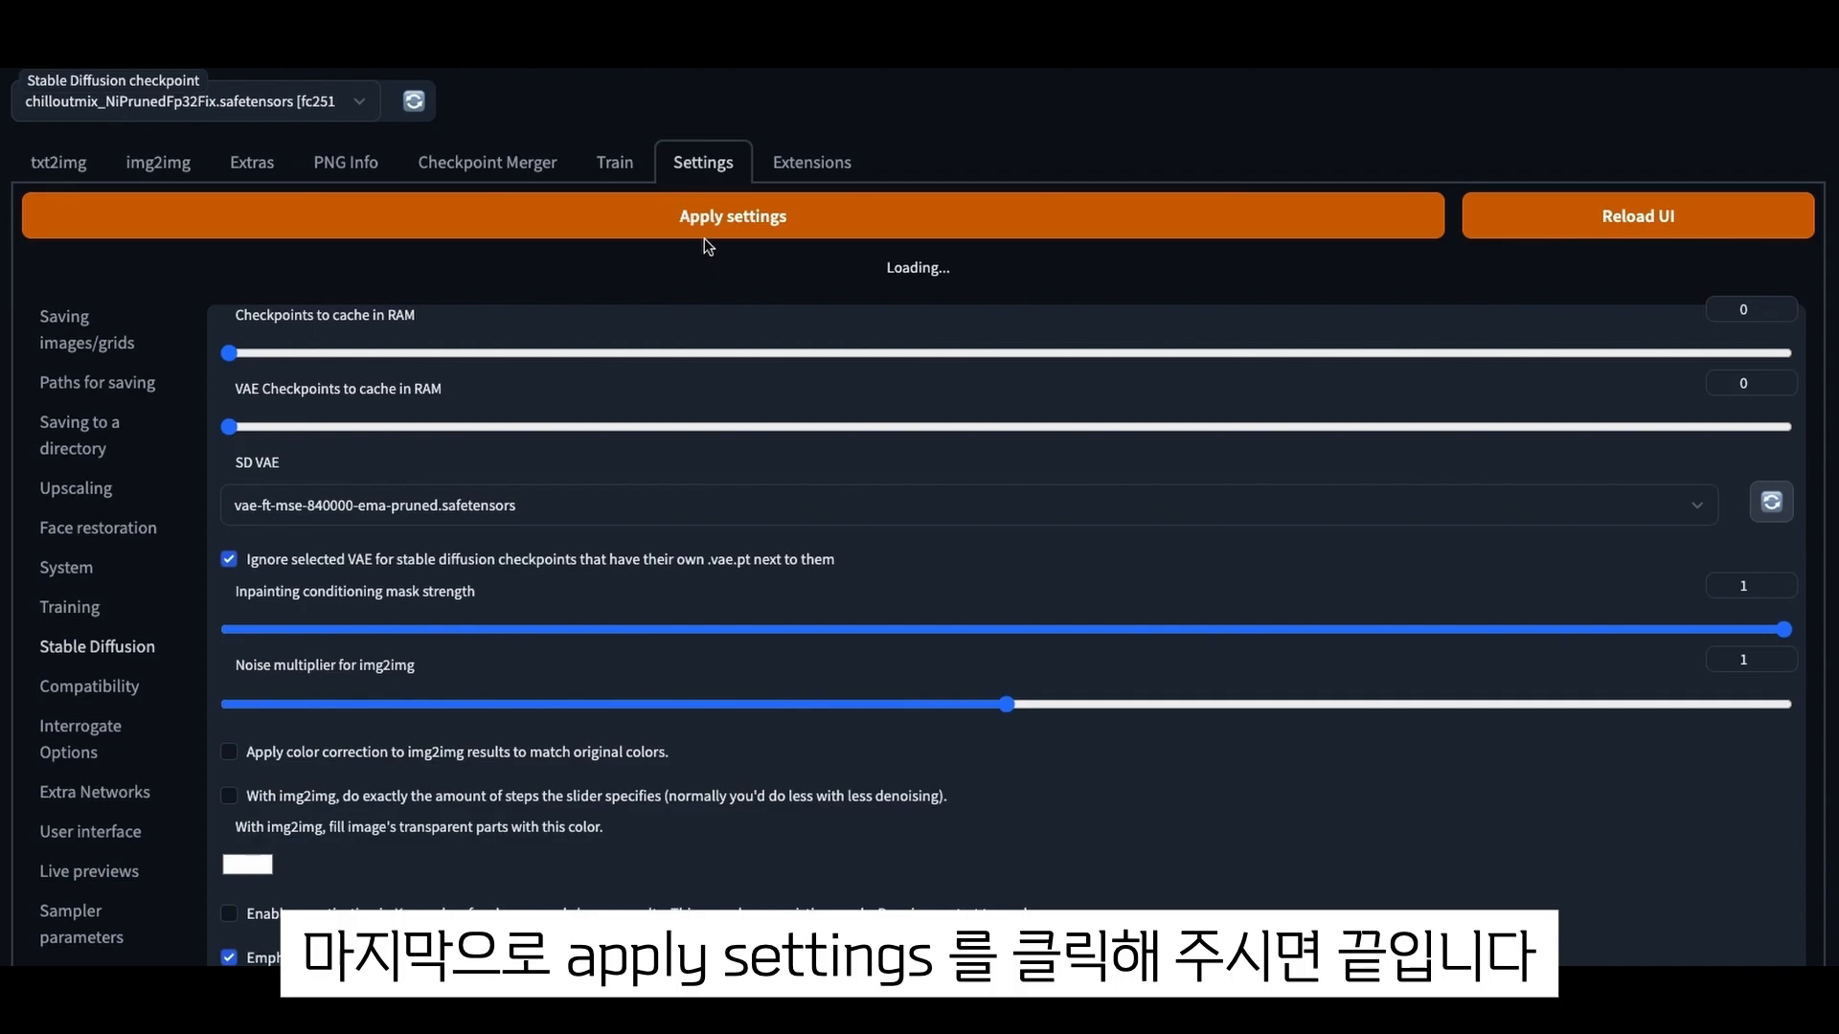
click(43, 180)
scroll(594, 437, down, 1)
scroll(595, 435, up, 1)
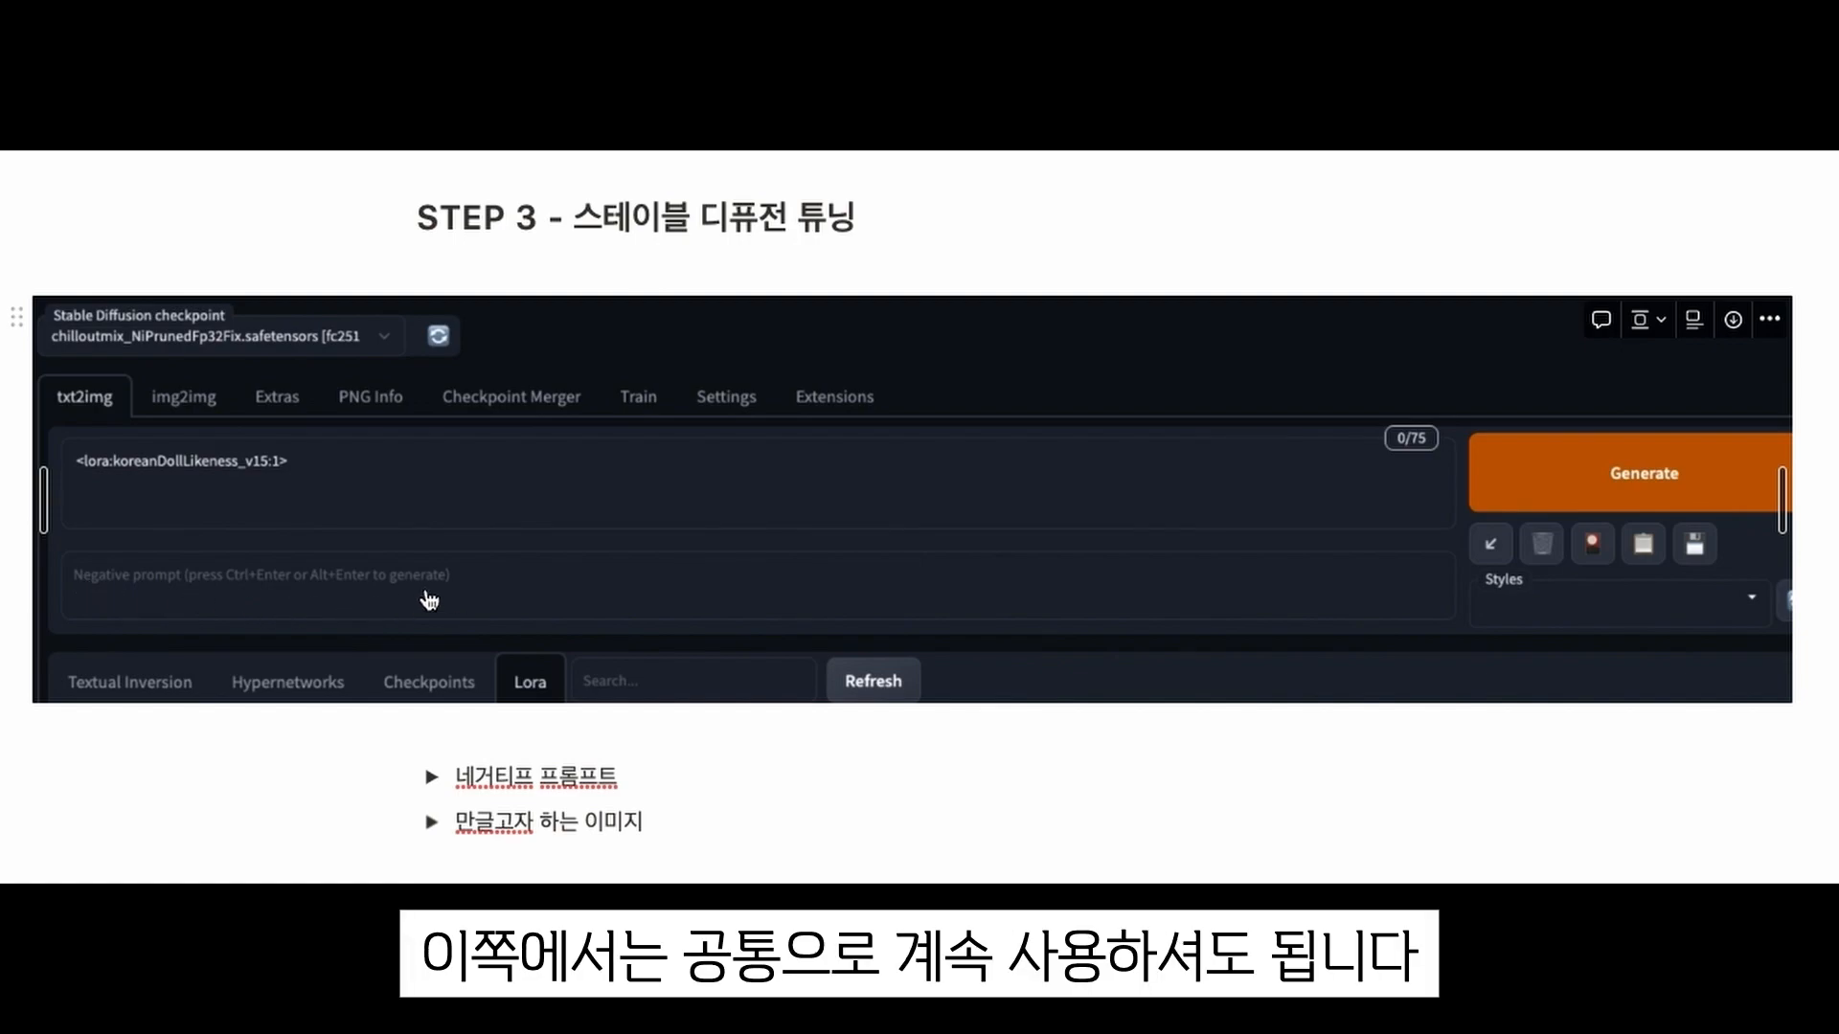
In the STEP 3 notes page, expand the negative prompt section, highlight its full prompt text and collapse the section again
click(431, 778)
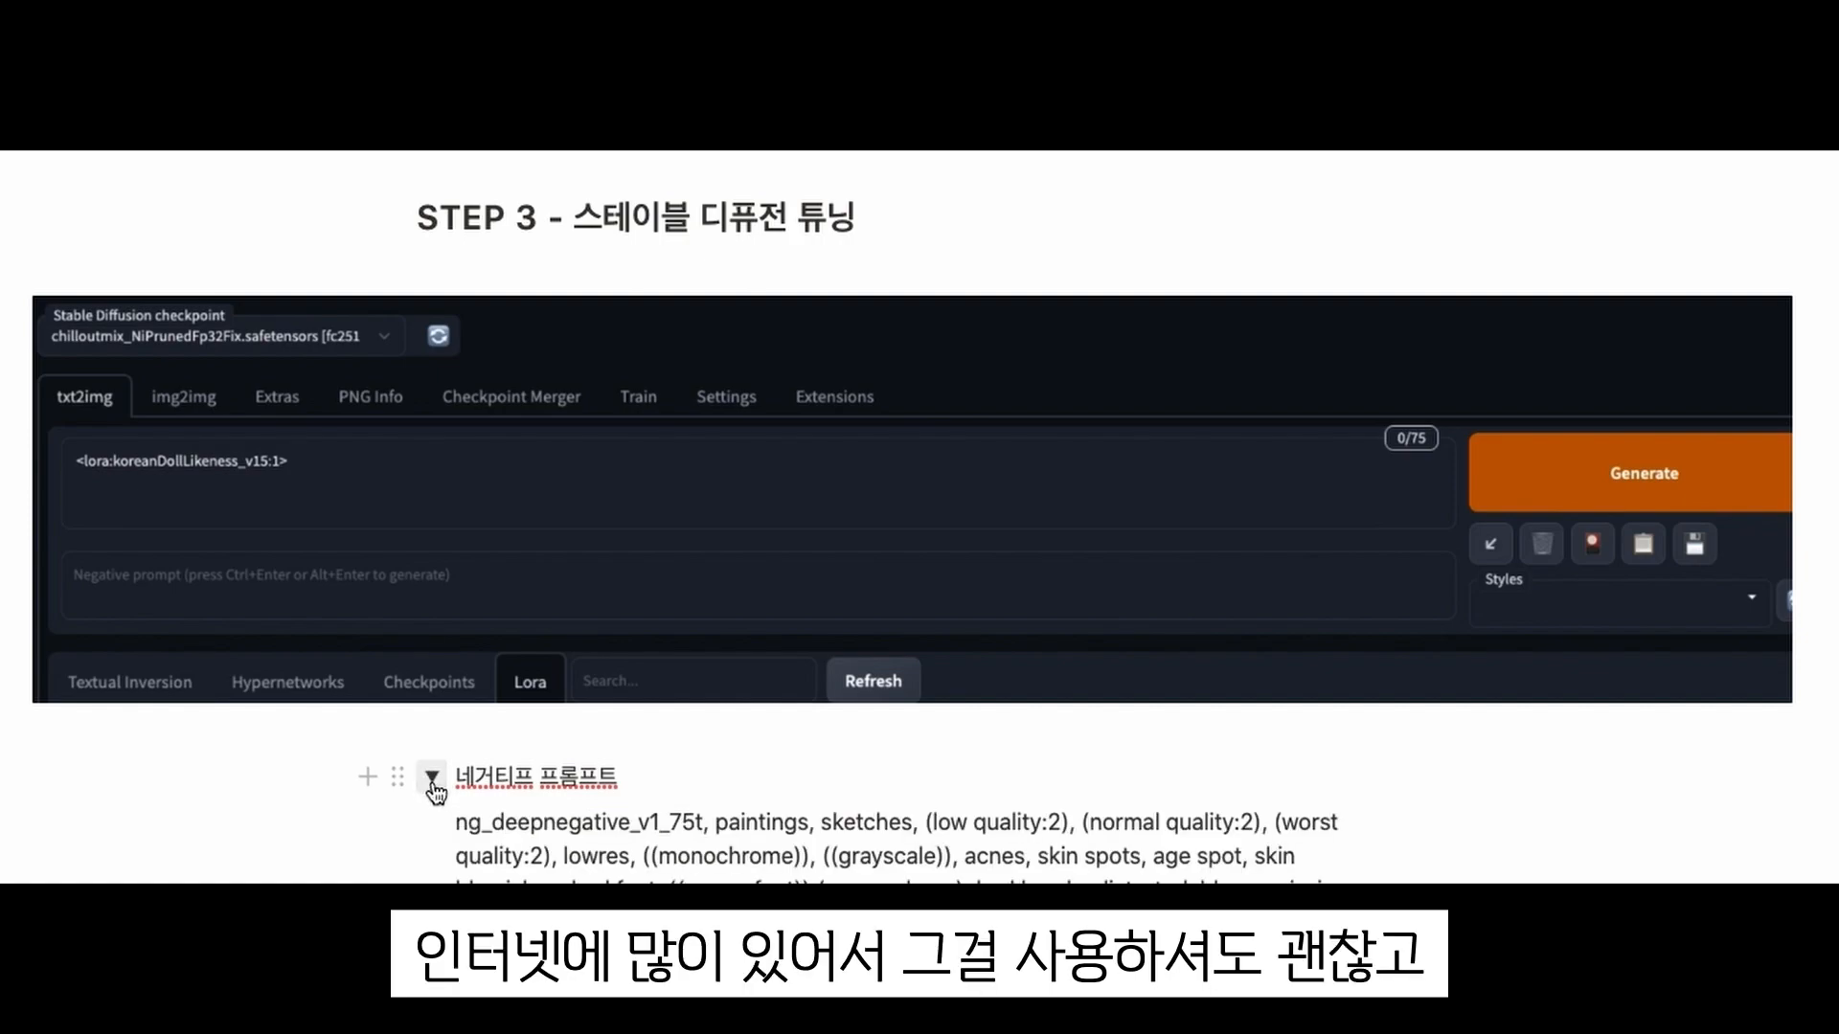
scroll(496, 836, down, 2)
mouse_move(436, 678)
mouse_down()
mouse_move(948, 757)
mouse_move(440, 711)
mouse_move(450, 699)
mouse_up()
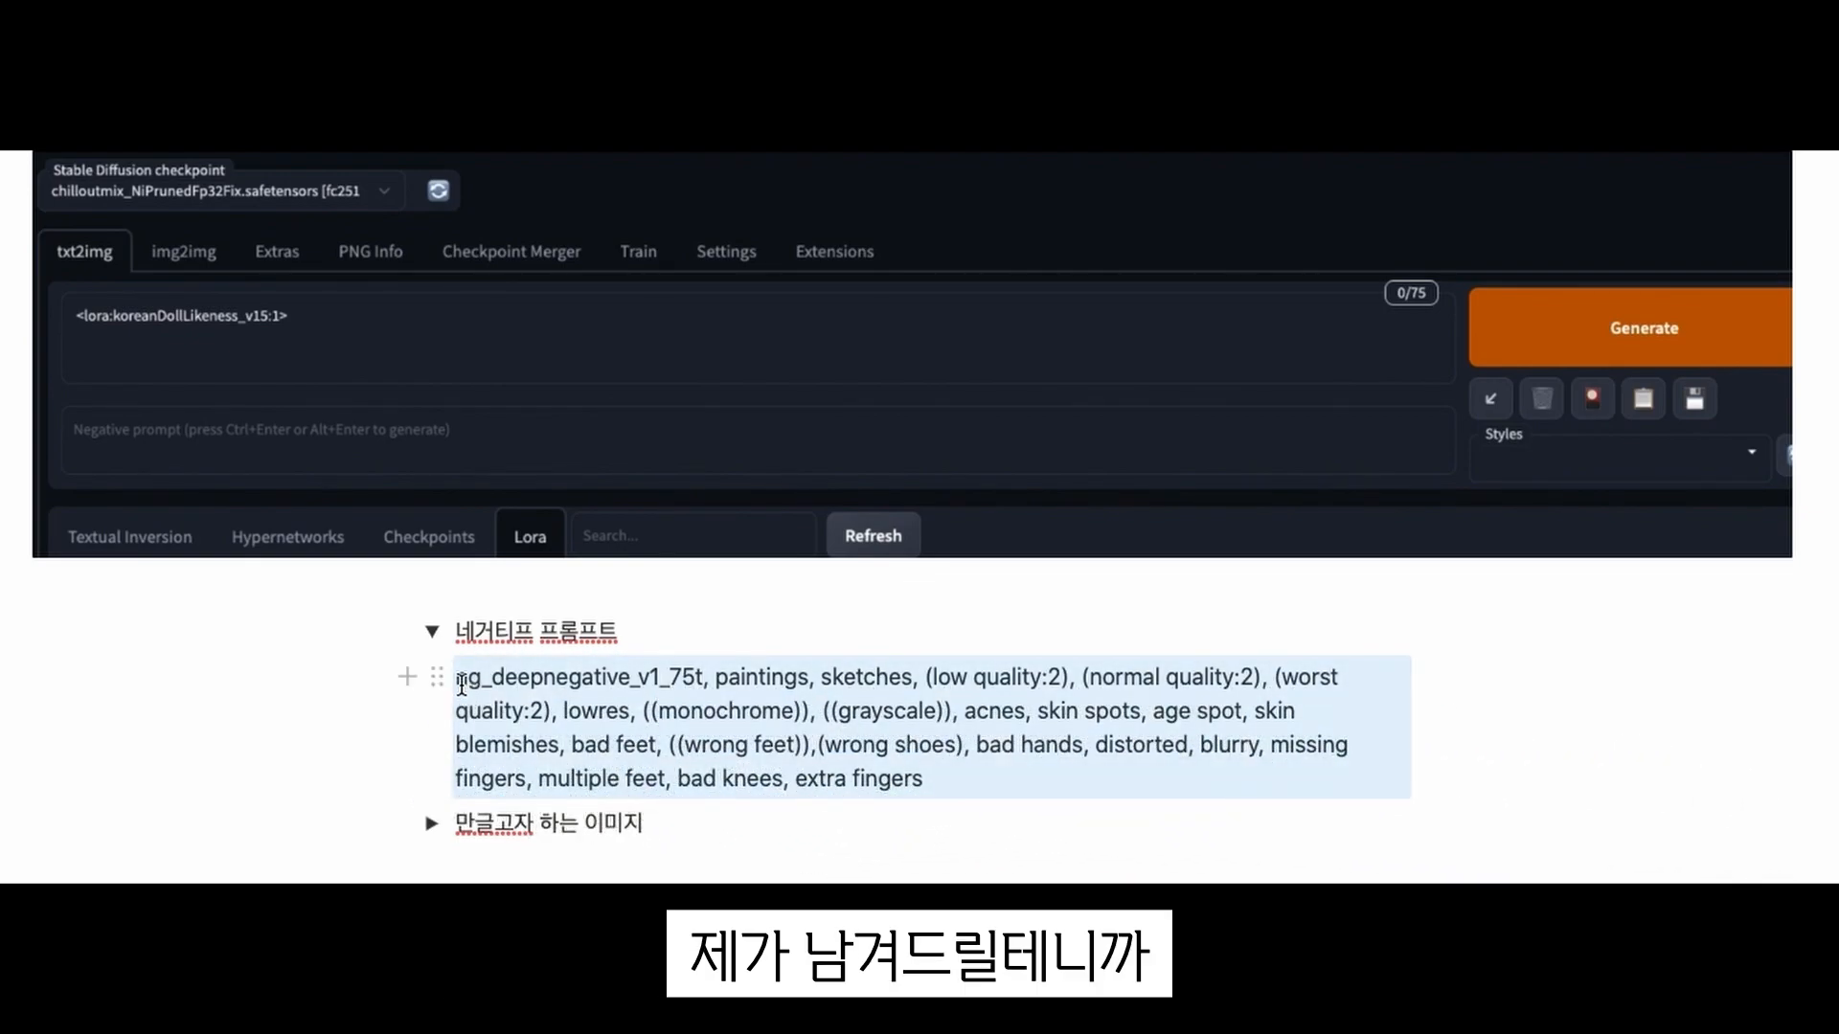
drag(967, 780, 843, 775)
scroll(570, 709, up, 1)
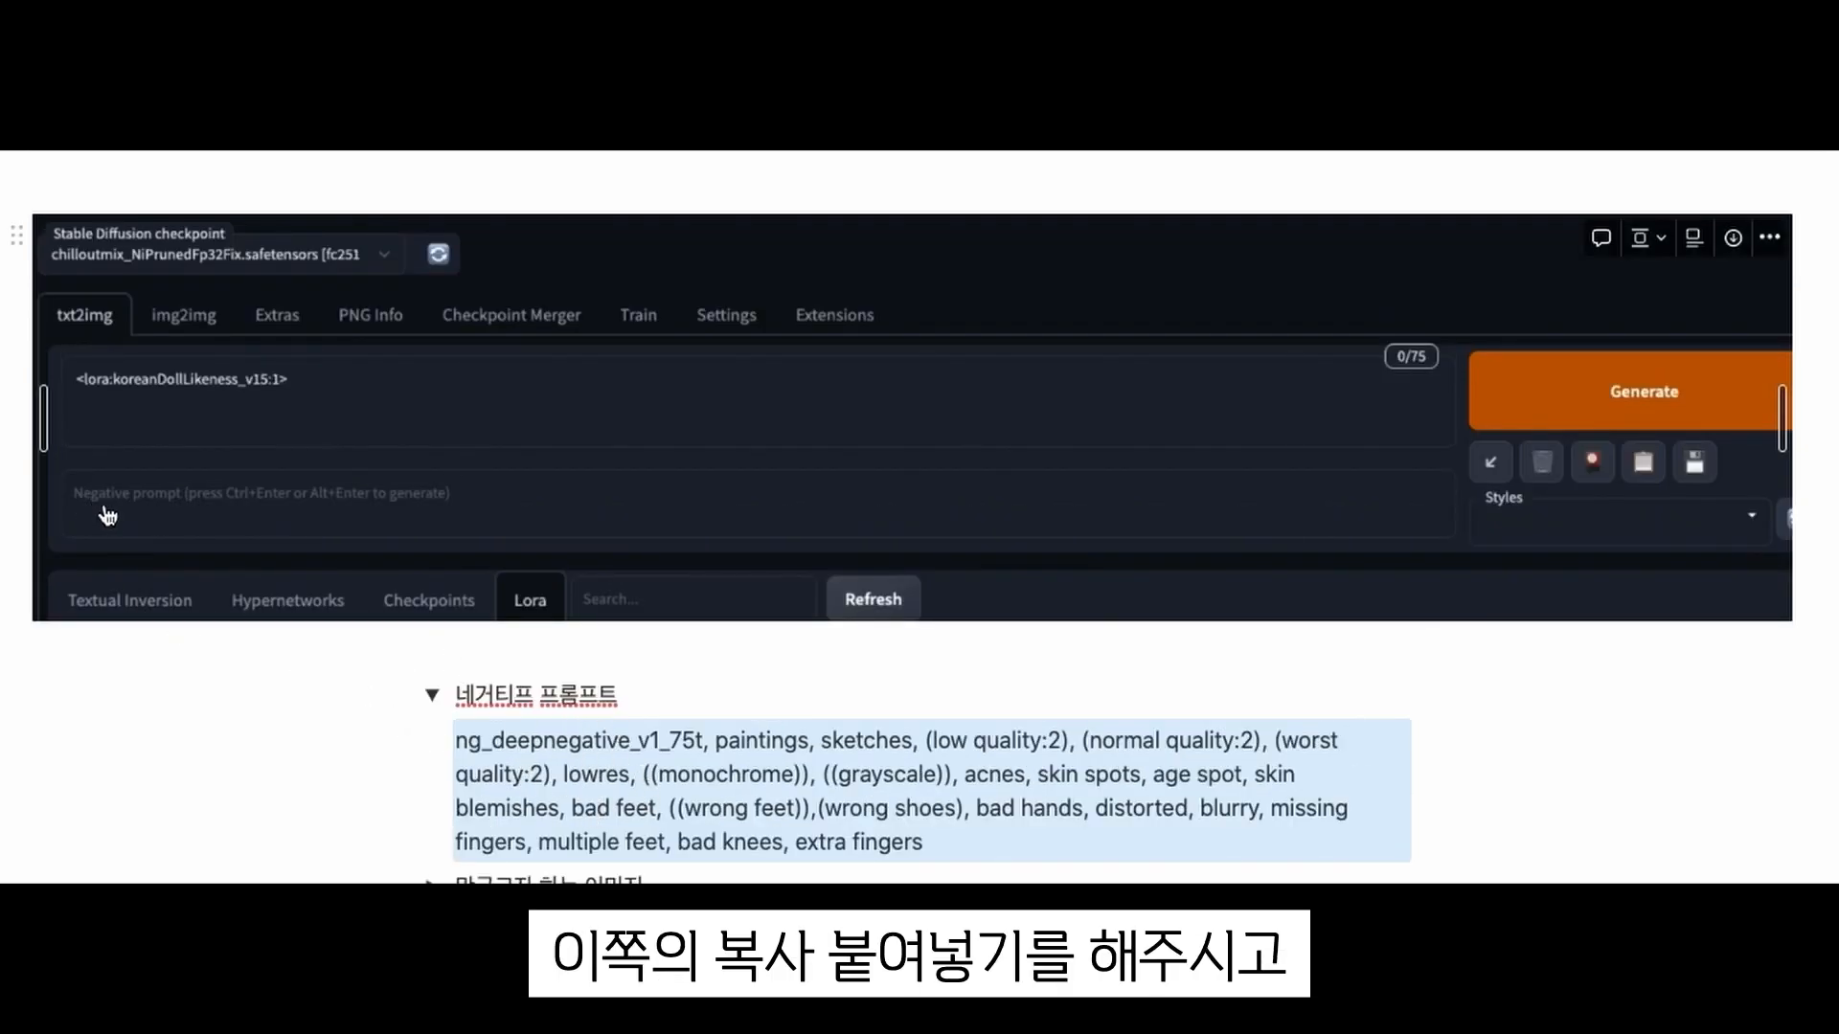
click(432, 694)
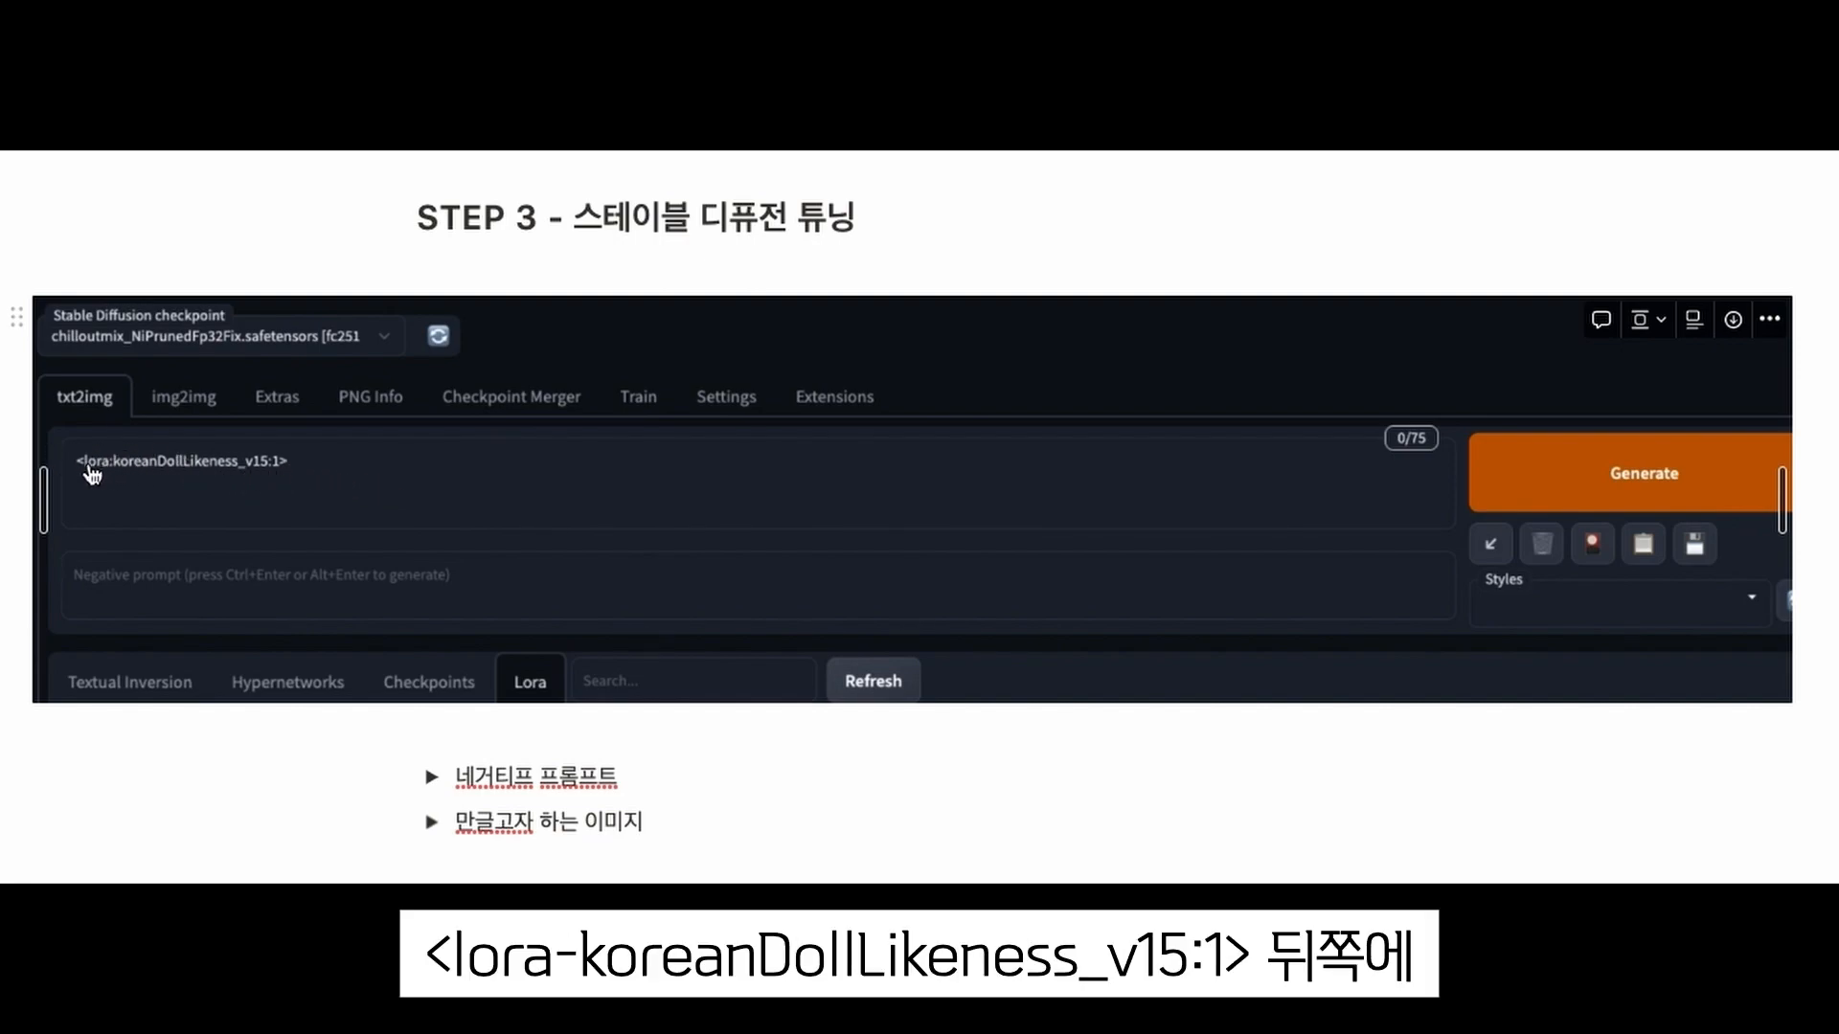
Expand the notes section about the image to create and highlight the Korean example description for Google Translate
click(432, 822)
scroll(430, 821, down, 2)
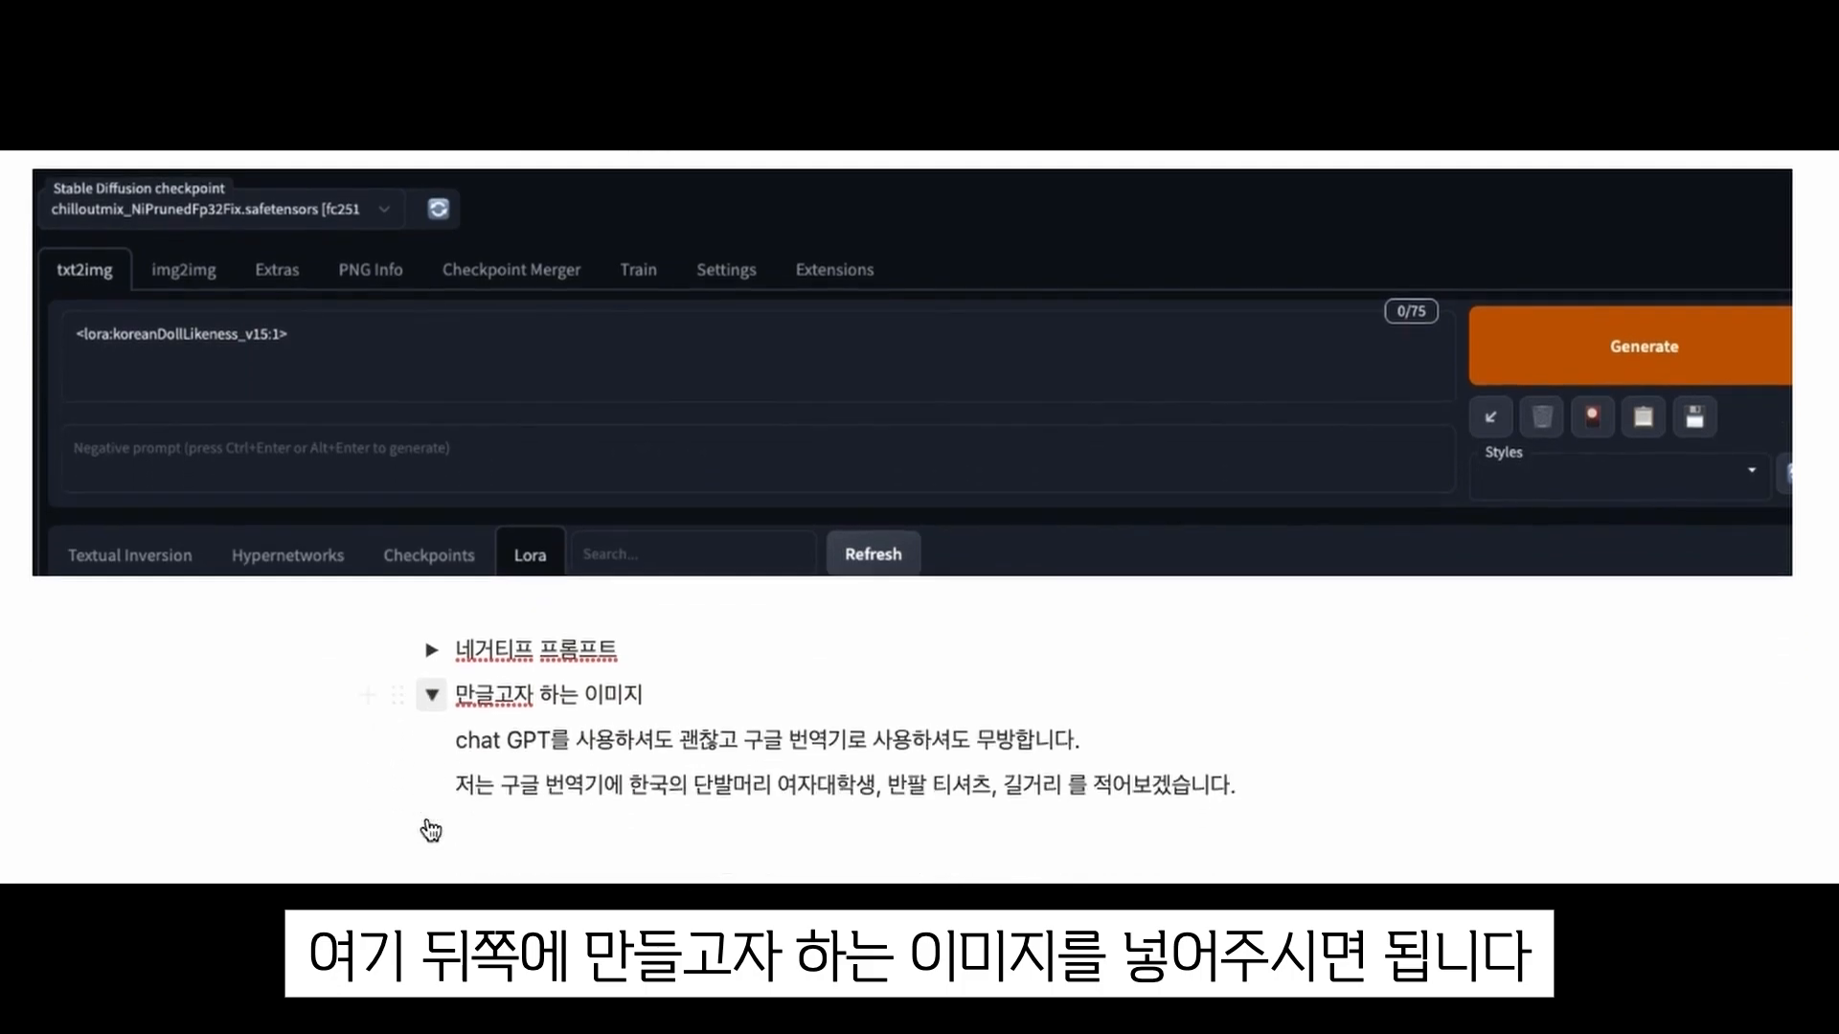
scroll(428, 819, up, 1)
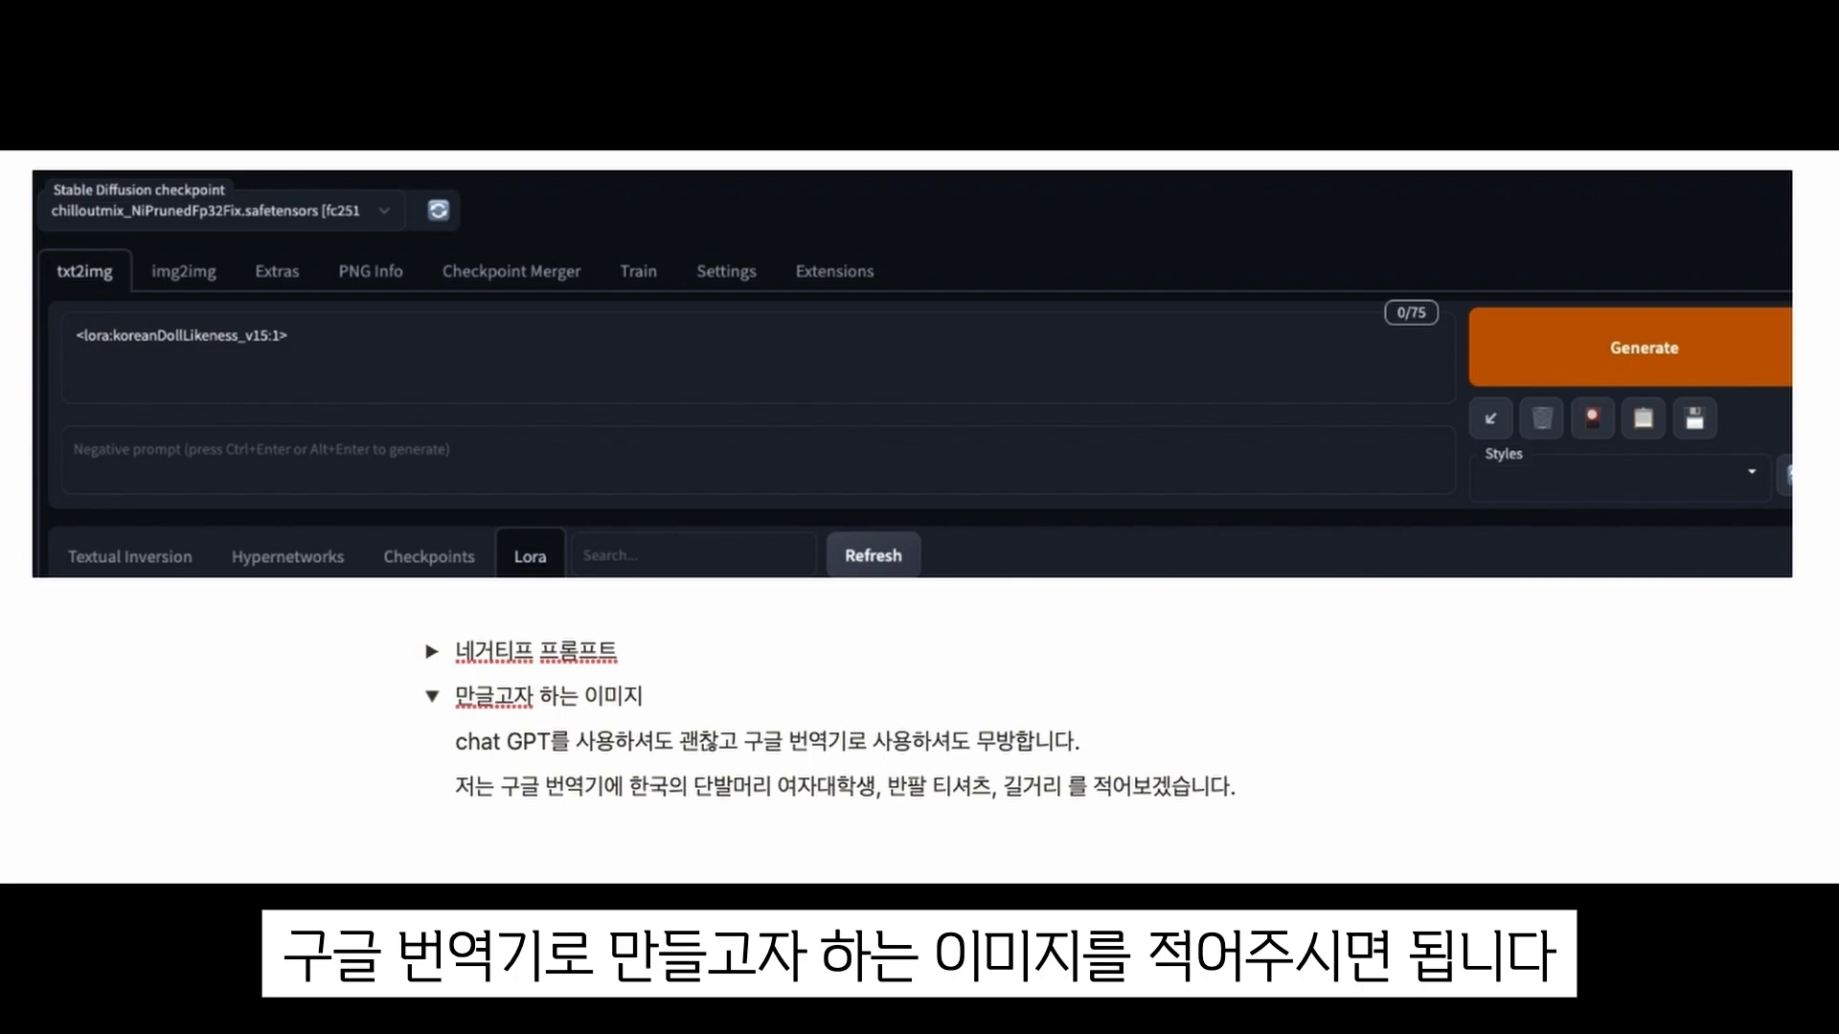
drag(629, 790, 811, 788)
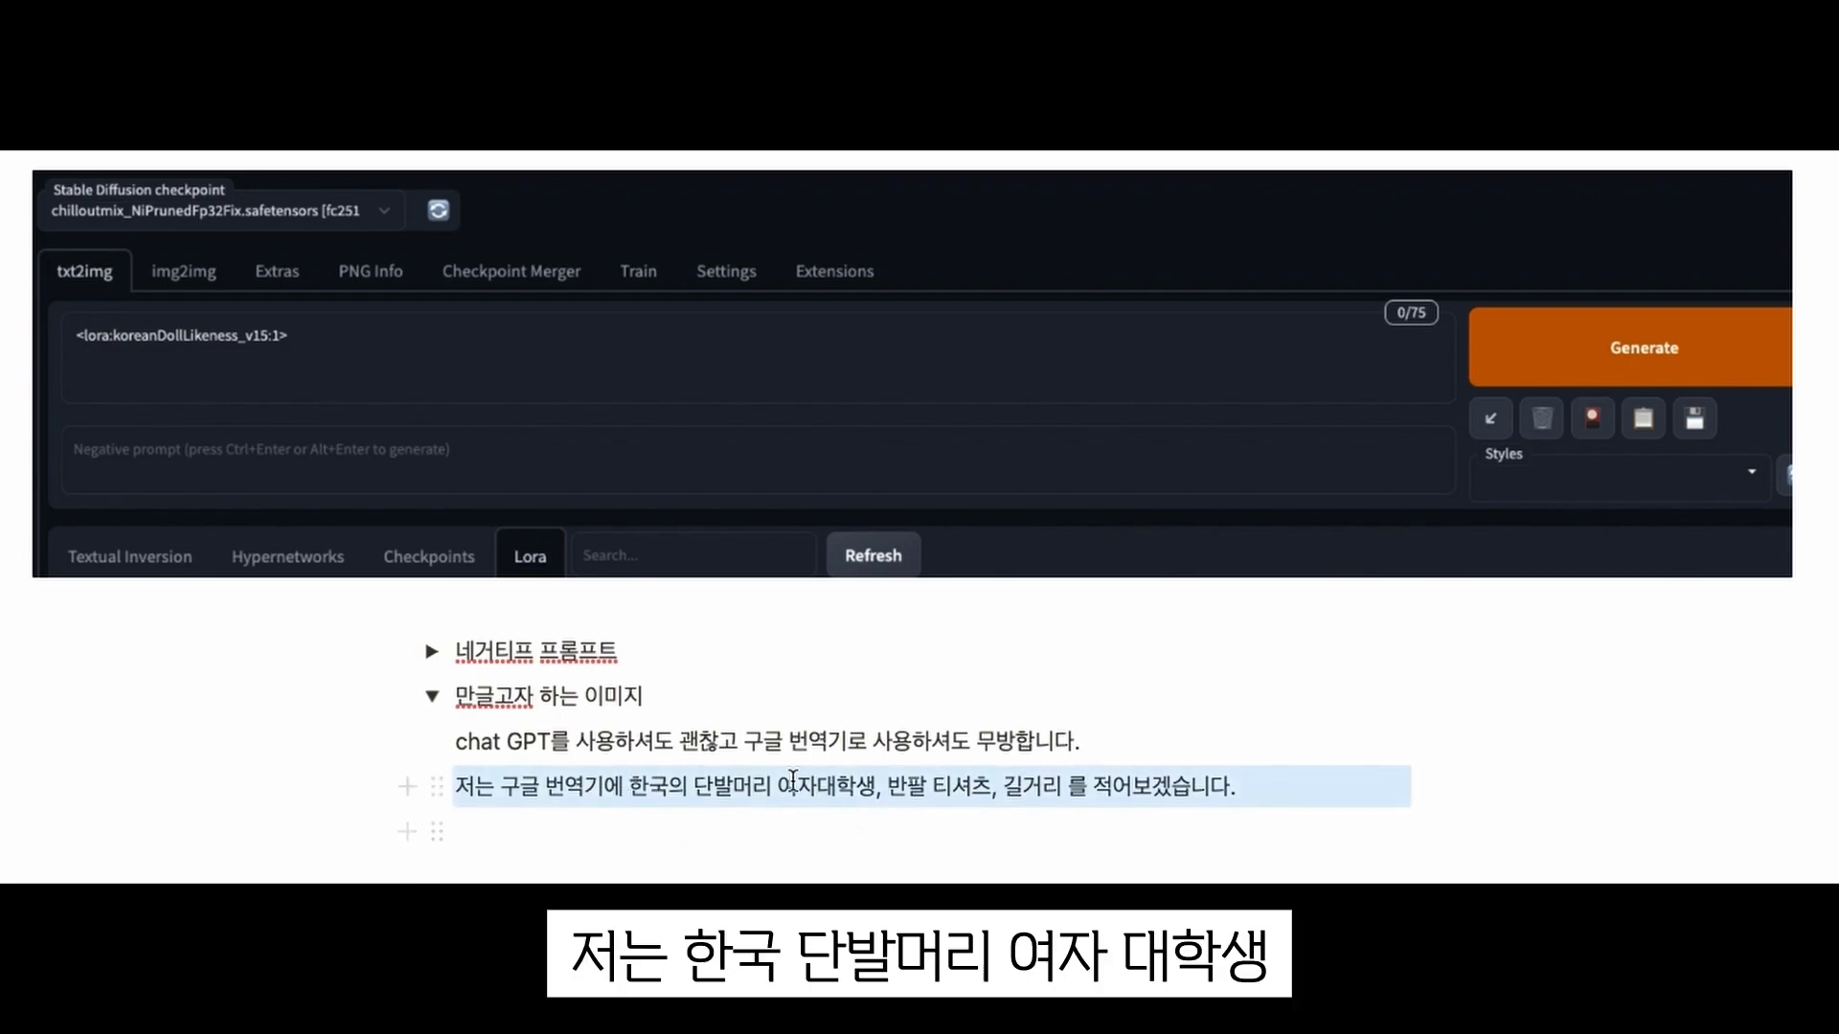
click(811, 788)
drag(629, 788, 941, 788)
click(901, 780)
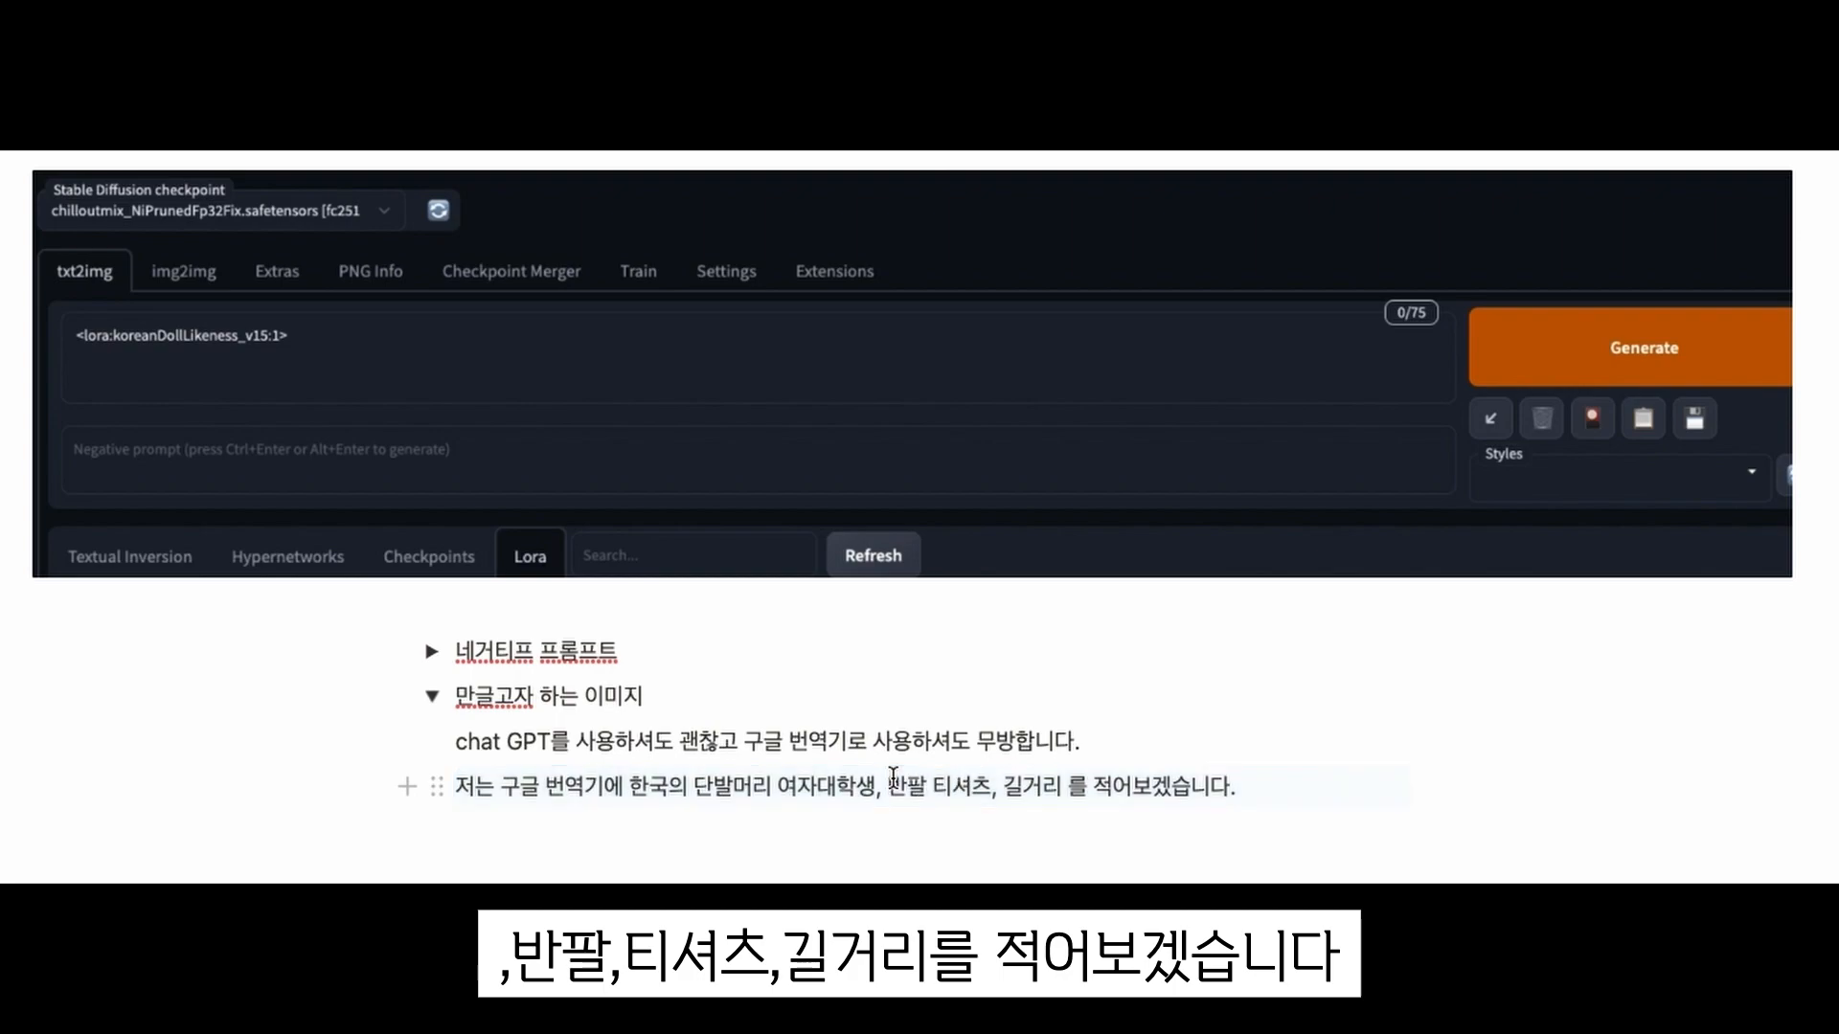
drag(1074, 780, 1157, 784)
click(1156, 785)
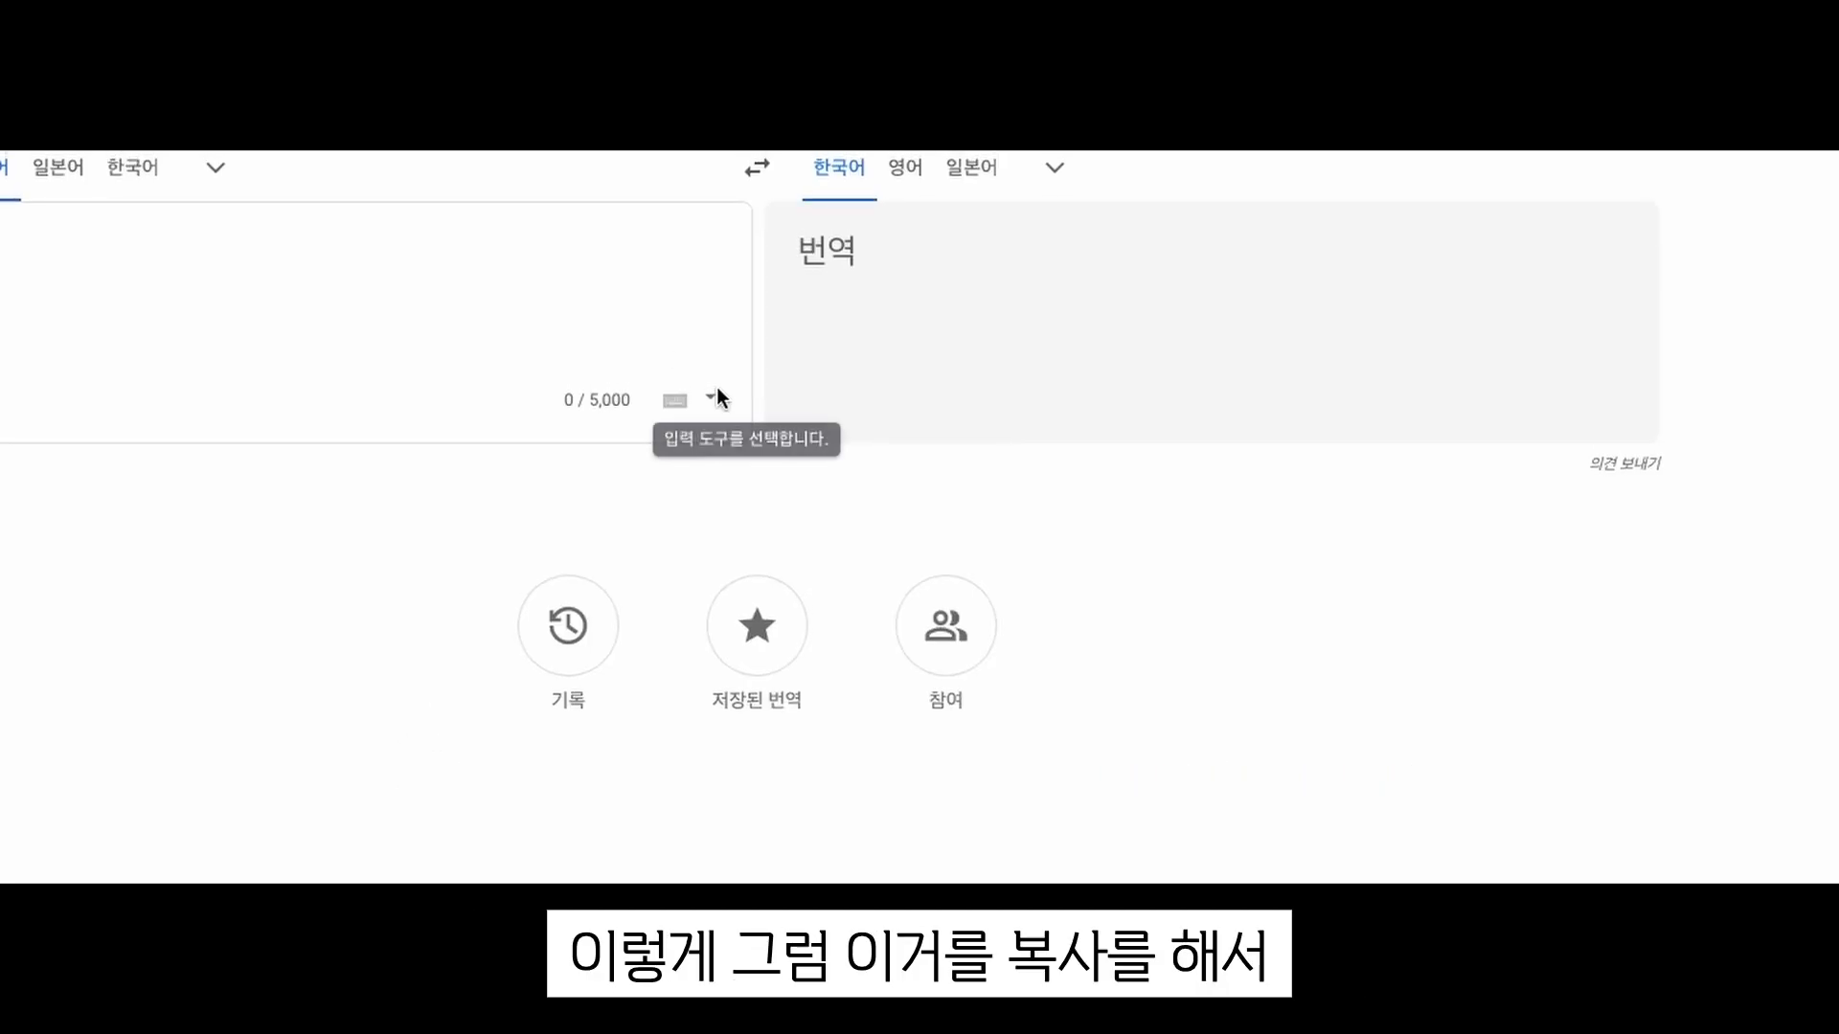
Translate "한국의 단발머리 여자대학생, 반팔 티셔츠, 길거리" in Google Translate and copy the translation
scroll(717, 387, down, 1)
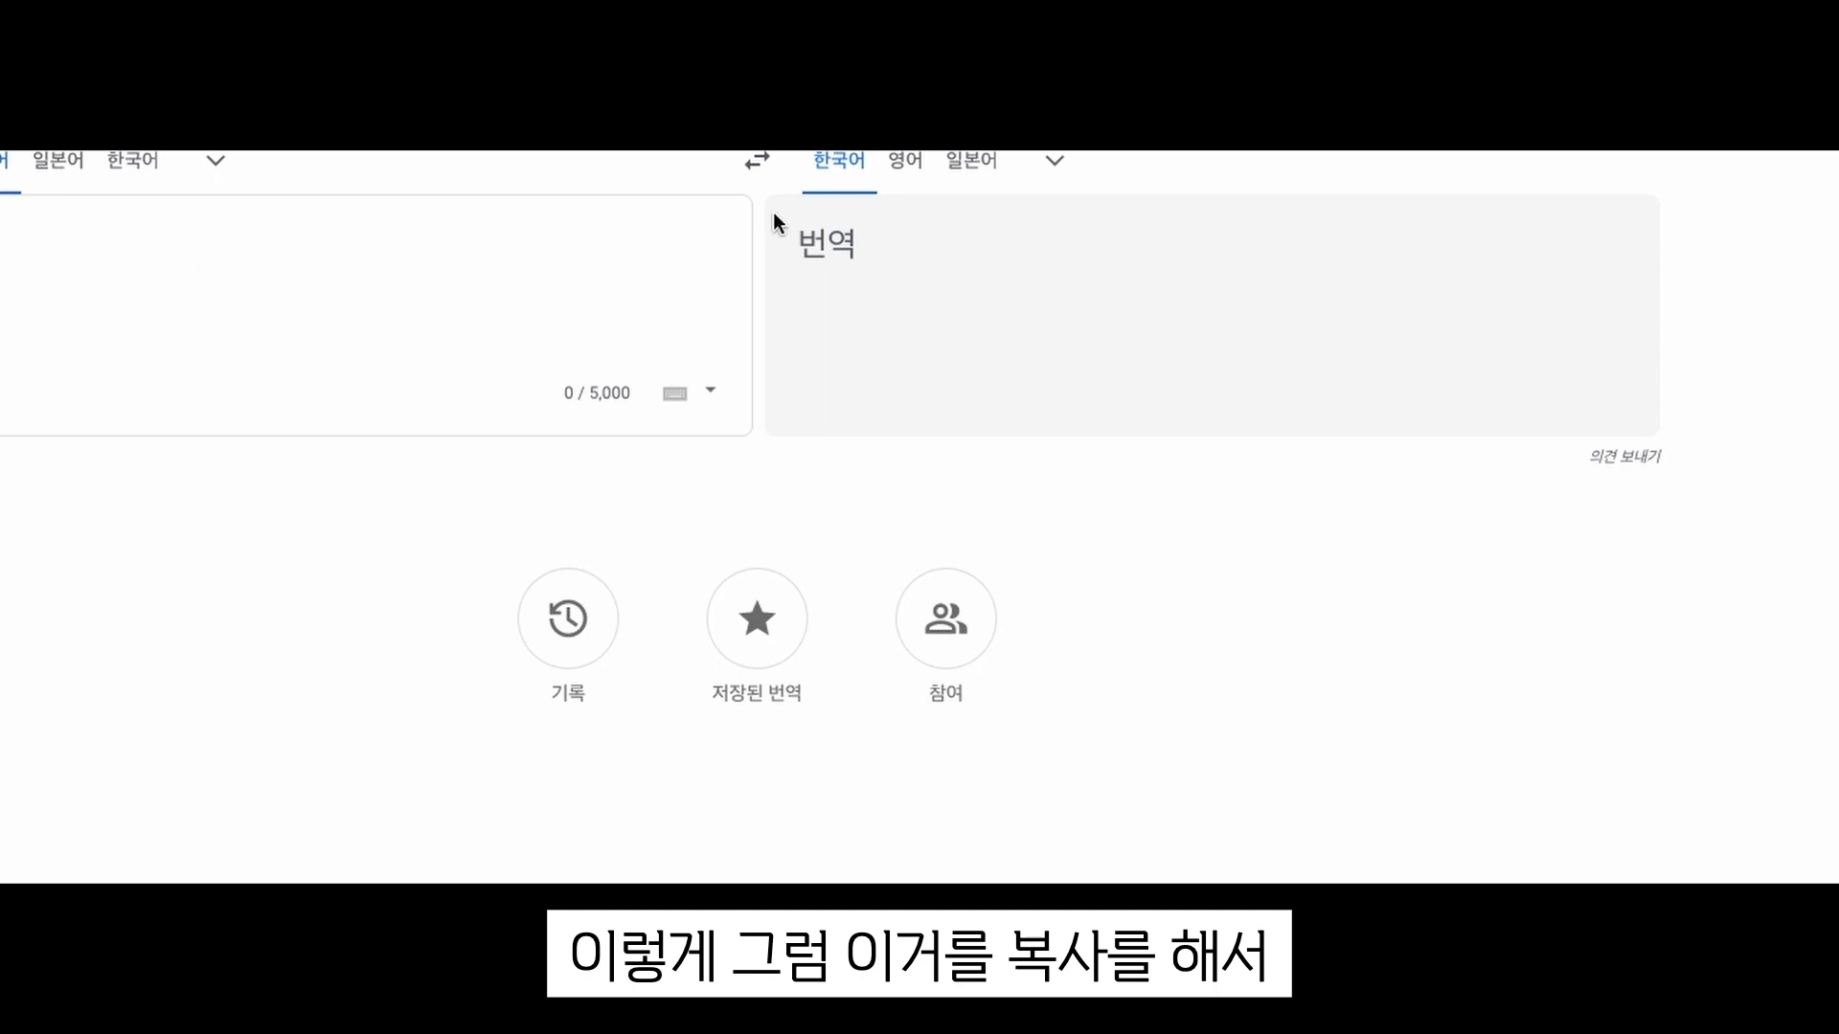
text(한국인 단발머리 여자대학생, 반팔 티셔츠, 길거리)
drag(867, 263, 791, 240)
key(ctrl+c)
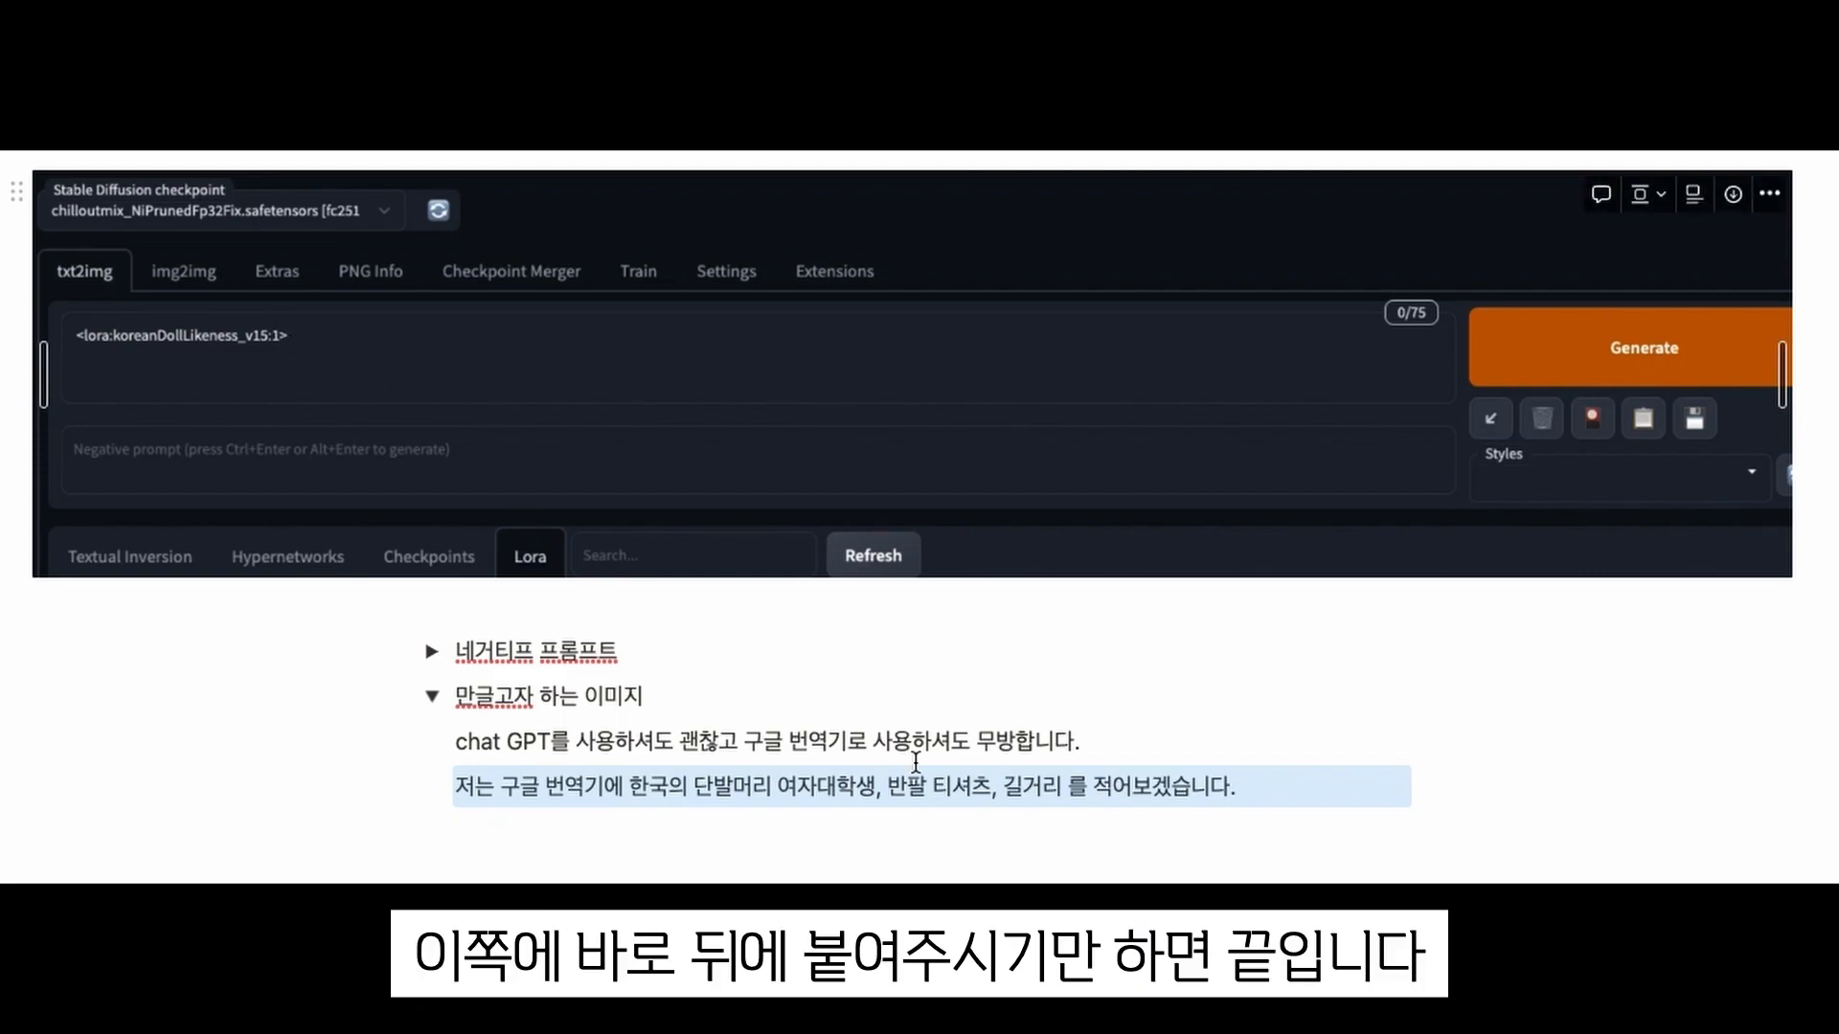
Paste the copied translation on a new line below the Korean example description in the notes page
click(965, 808)
key(Return)
key(ctrl+v)
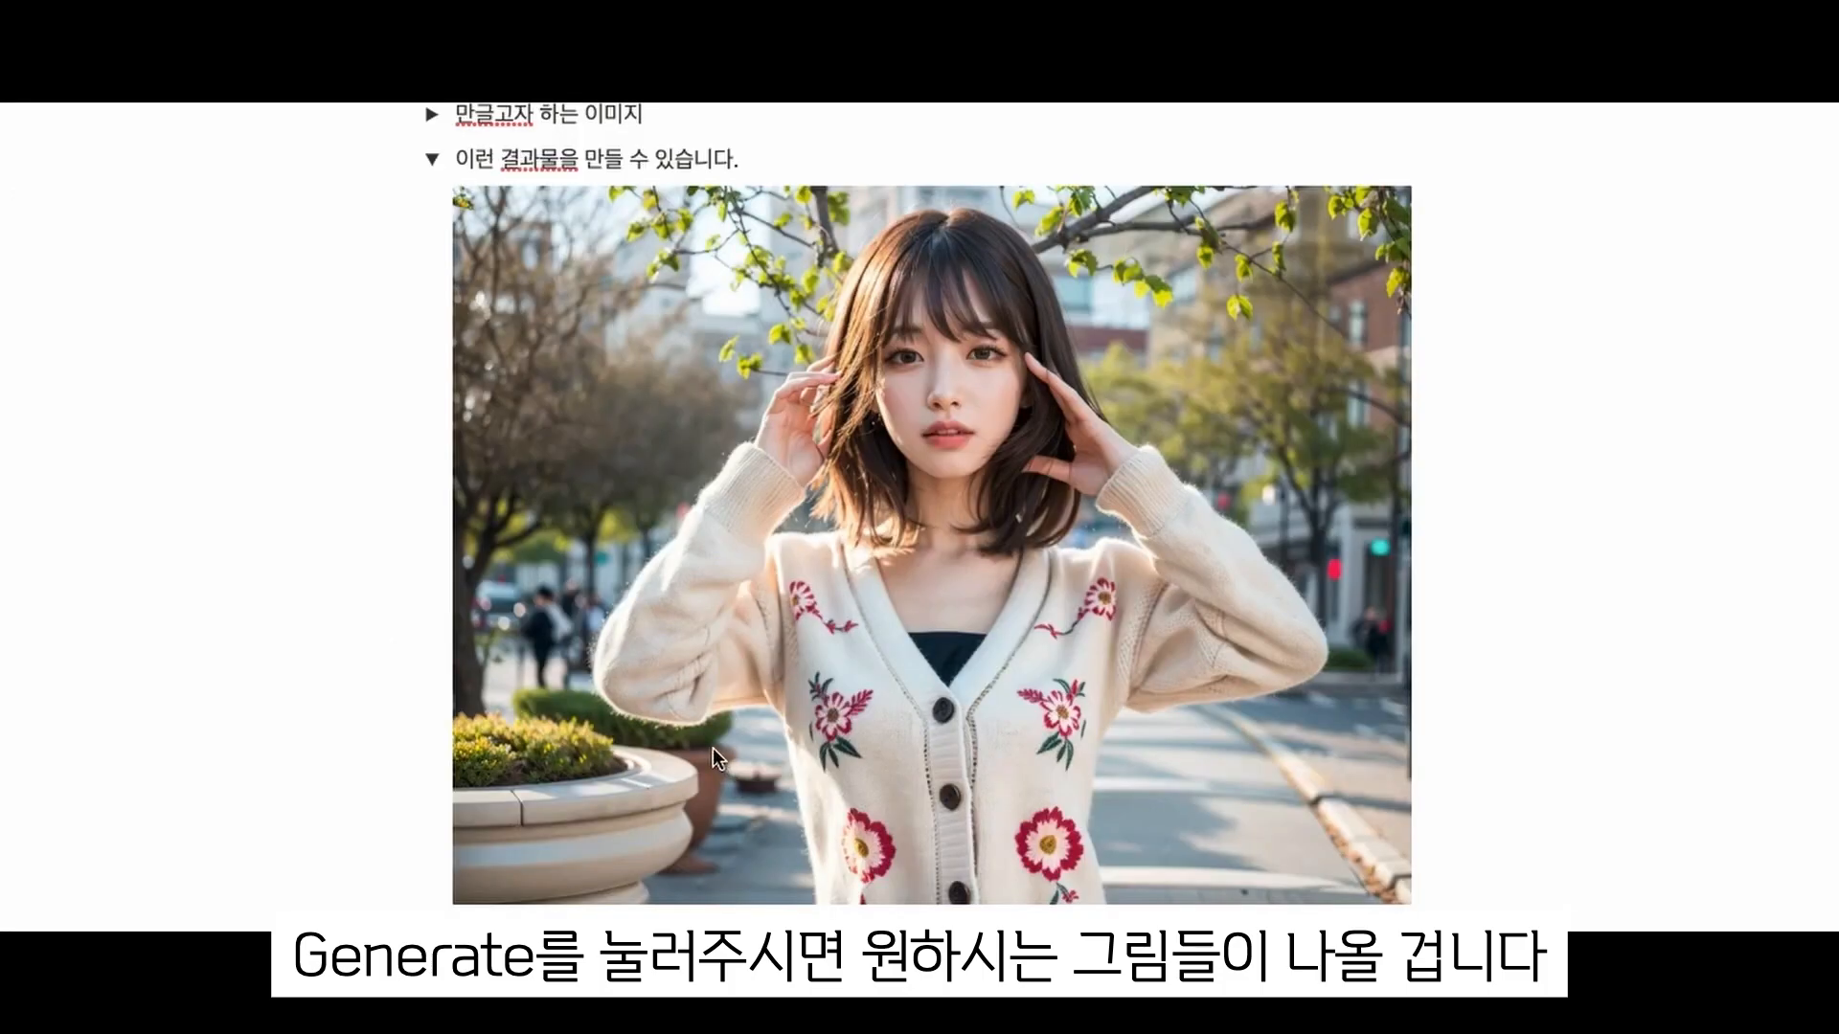
Look through the example result images in the notes page
scroll(701, 721, down, 1)
scroll(701, 721, up, 1)
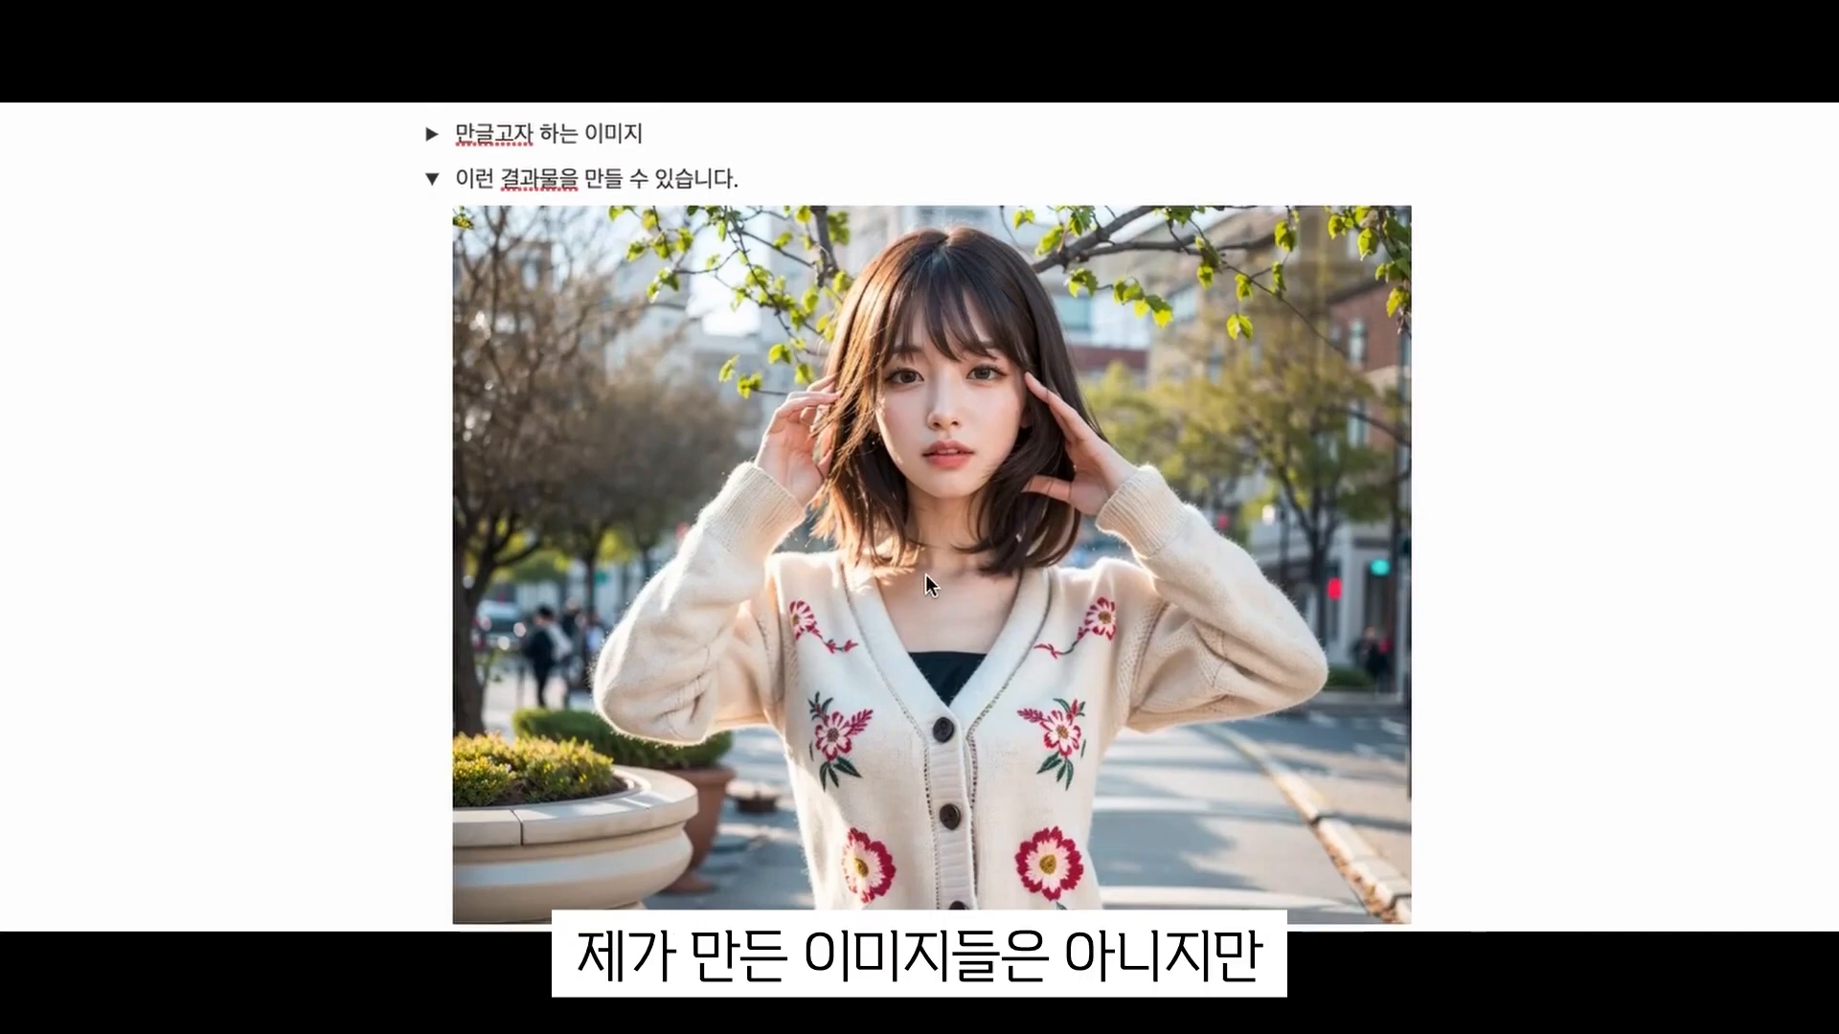
scroll(925, 573, down, 1)
scroll(647, 641, down, 3)
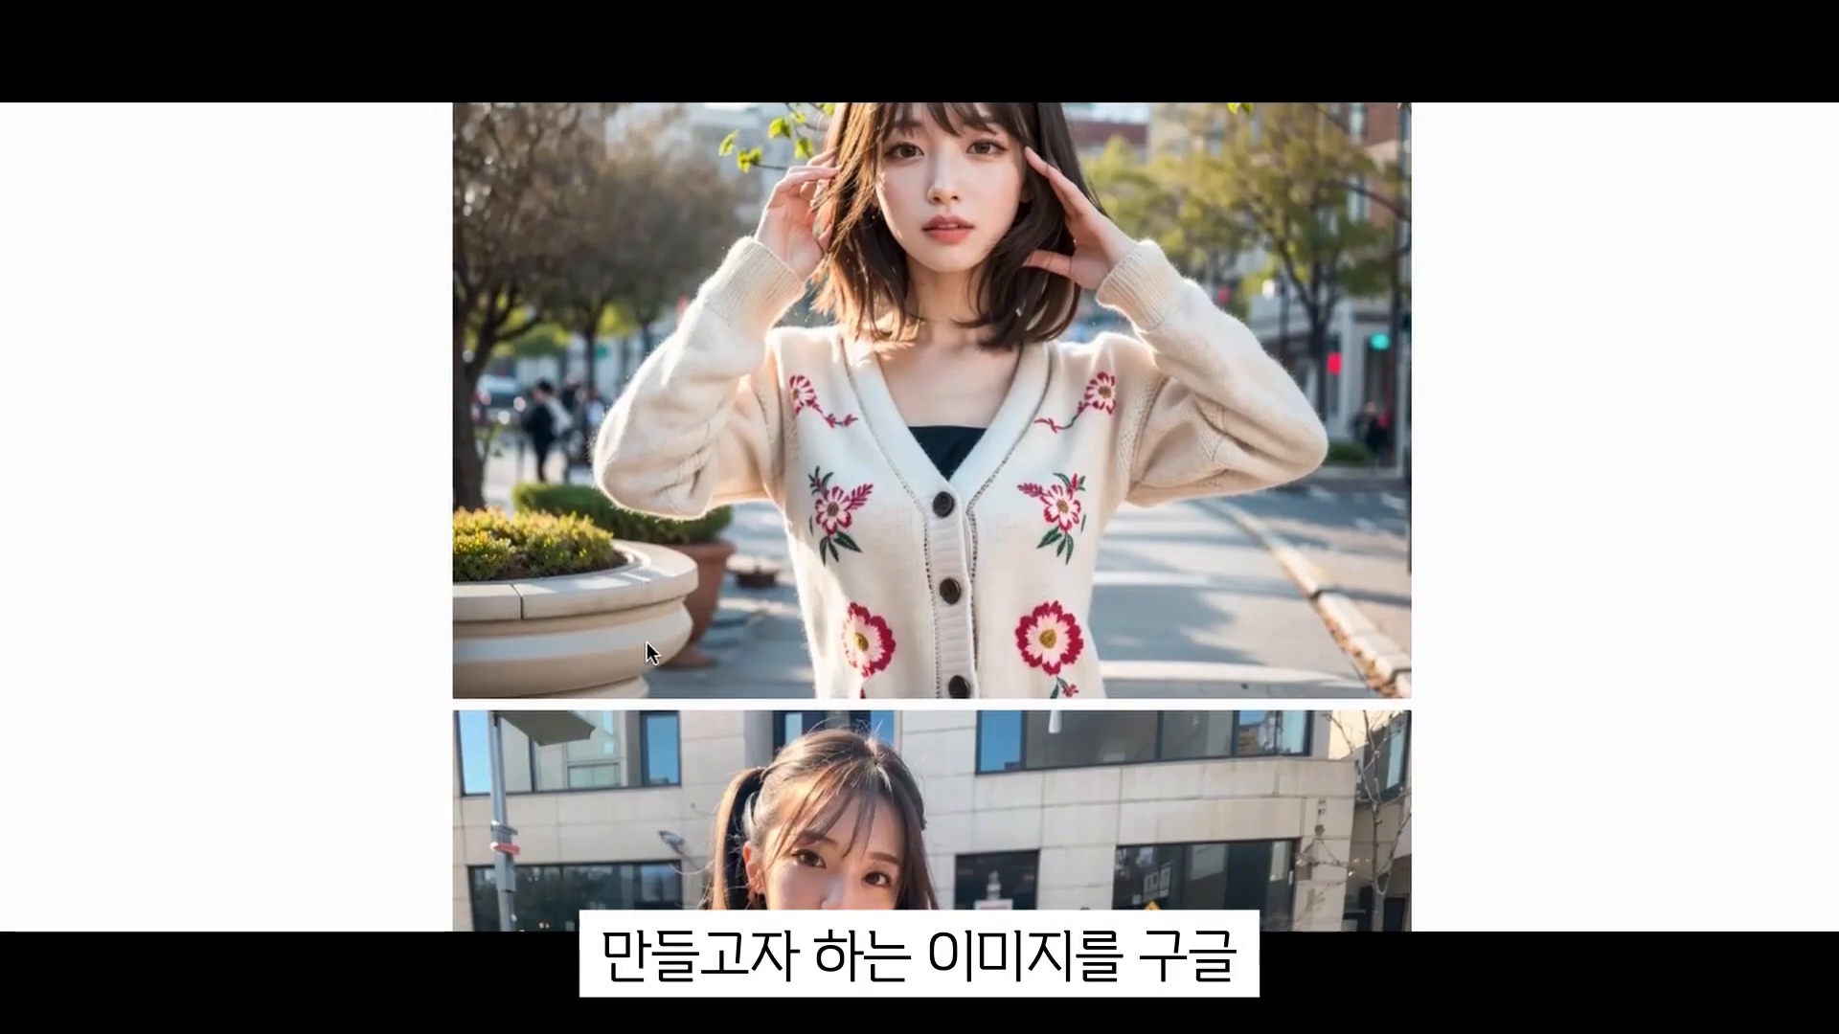